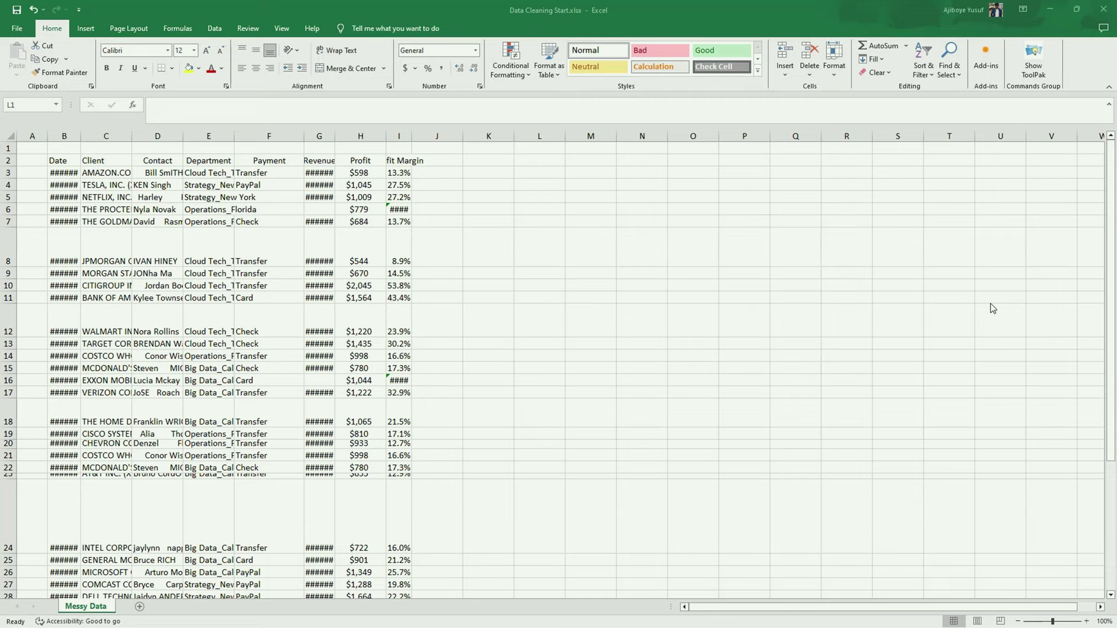
Step: Duplicate the Messy Data sheet within the workbook and place the copy after the original sheet
right_click(90, 609)
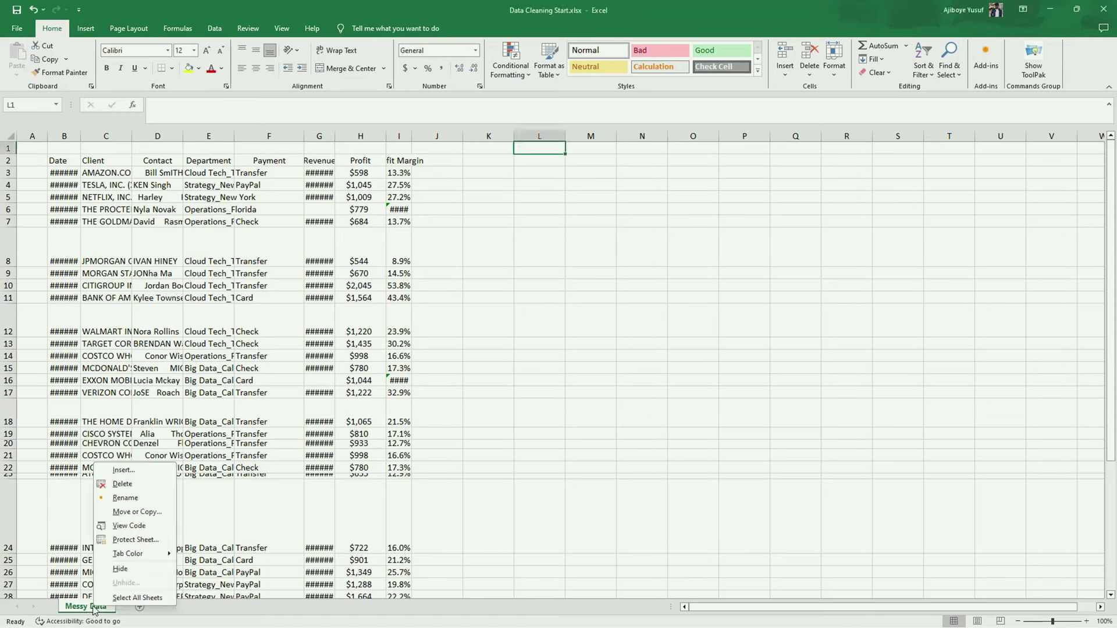
left_click(137, 512)
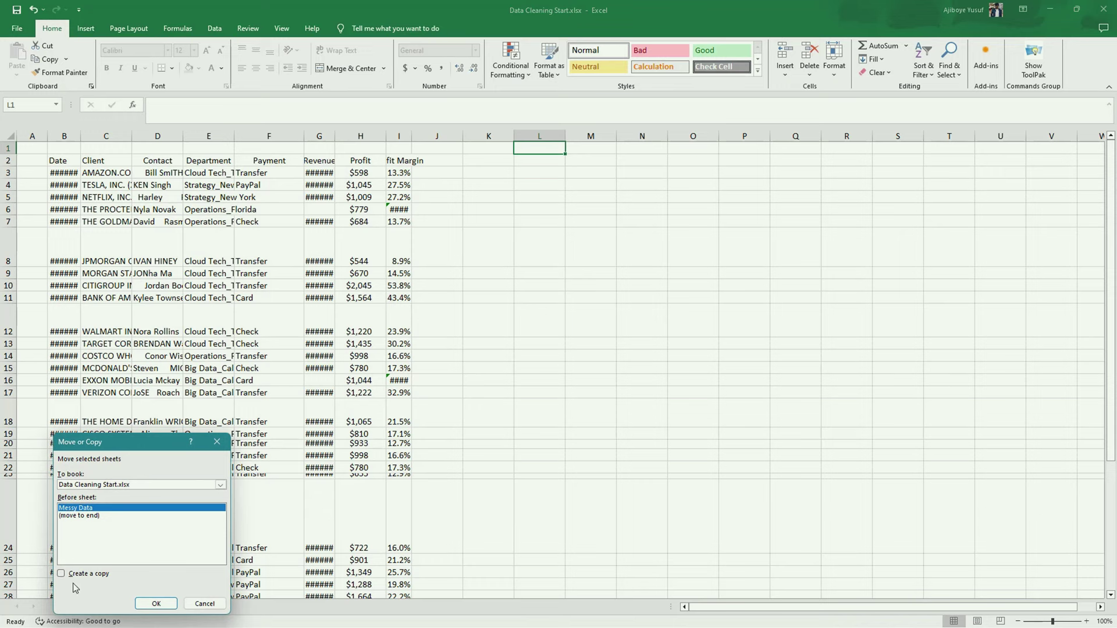
left_click(69, 574)
left_click(156, 603)
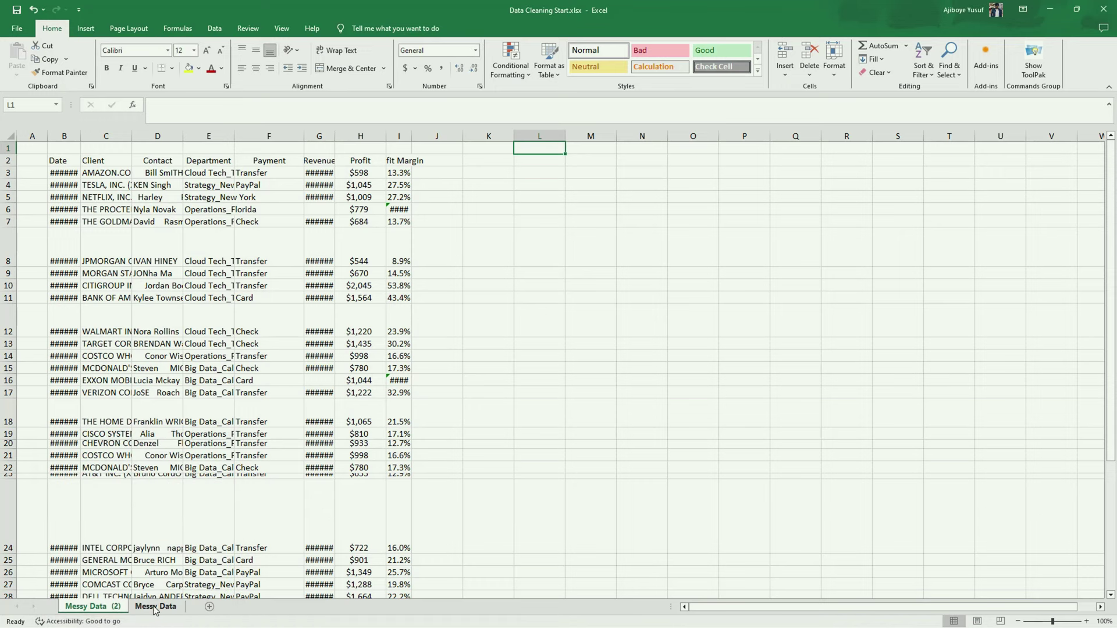
left_click_drag(156, 606, 70, 607)
left_click(170, 607)
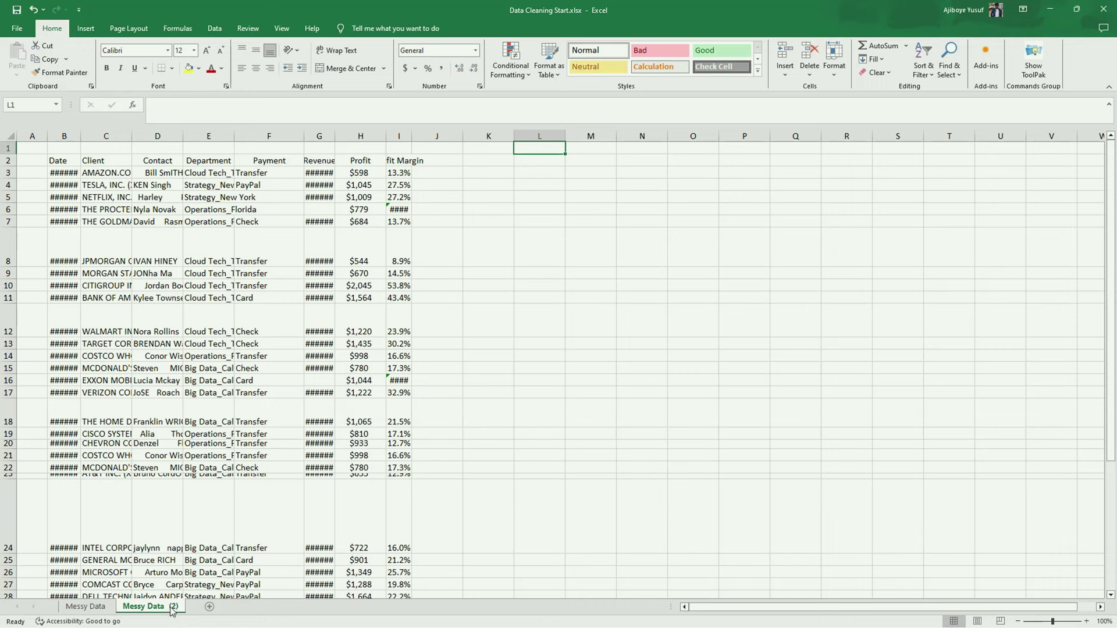
left_click(109, 607)
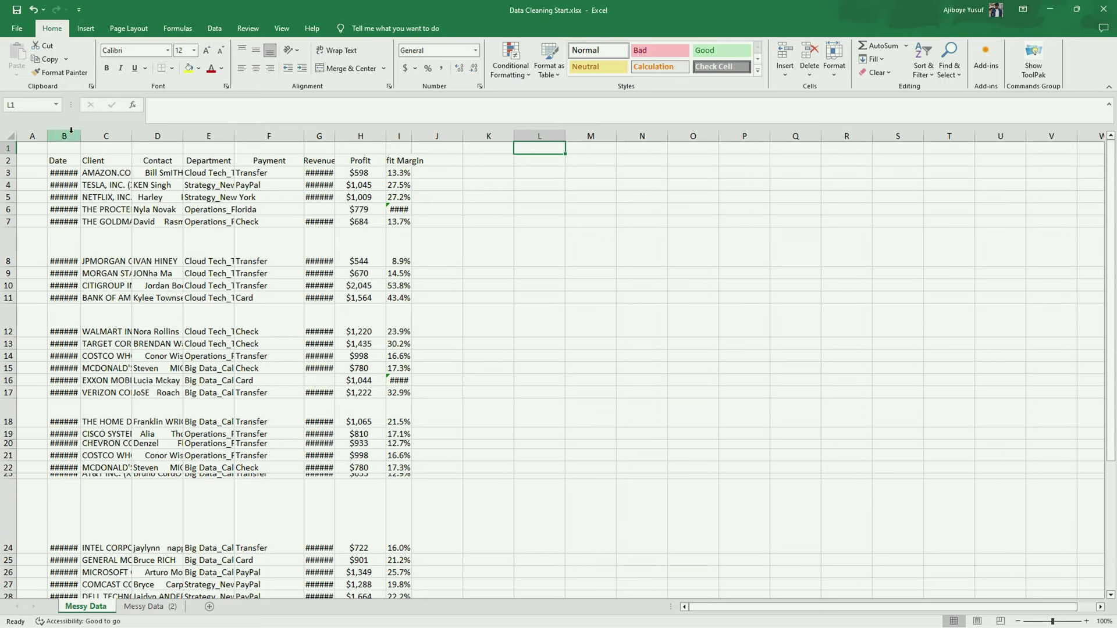
Step: Examine each data column from Date to Profit Margin on the Messy Data sheet, down to the last record
left_click(398, 135)
left_click(64, 135)
left_click(106, 135)
left_click(167, 133)
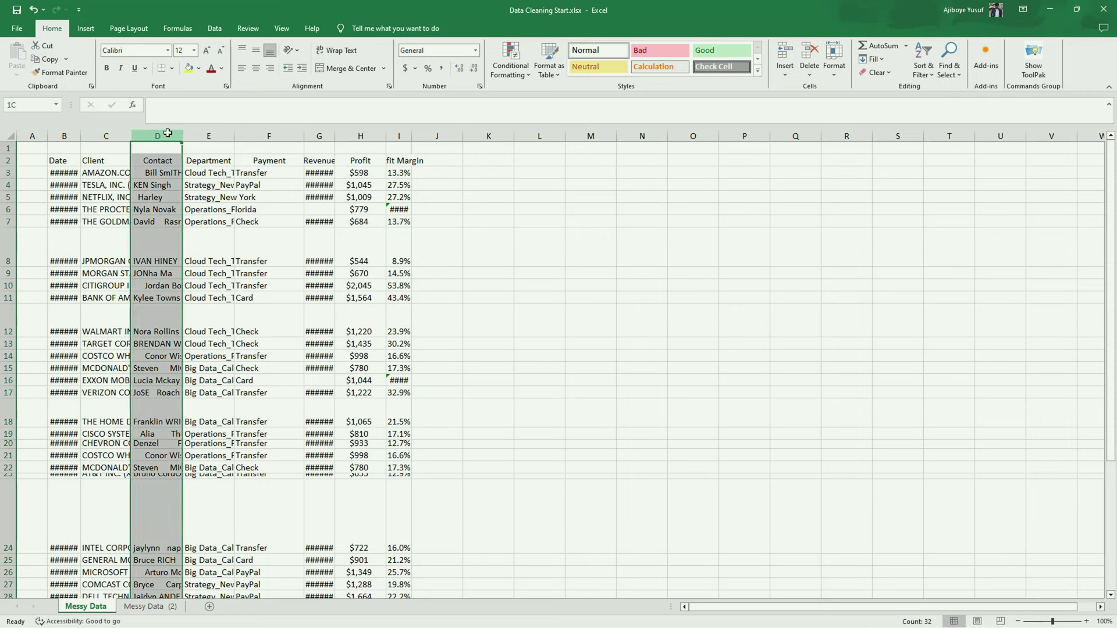
left_click(208, 136)
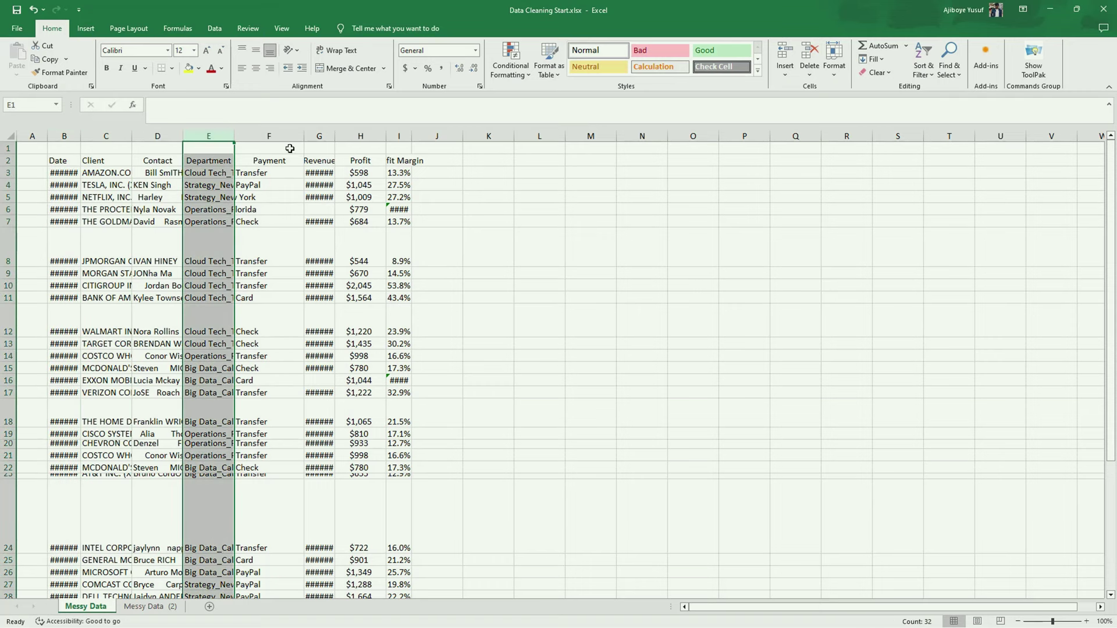
left_click(268, 135)
left_click(318, 135)
left_click(361, 135)
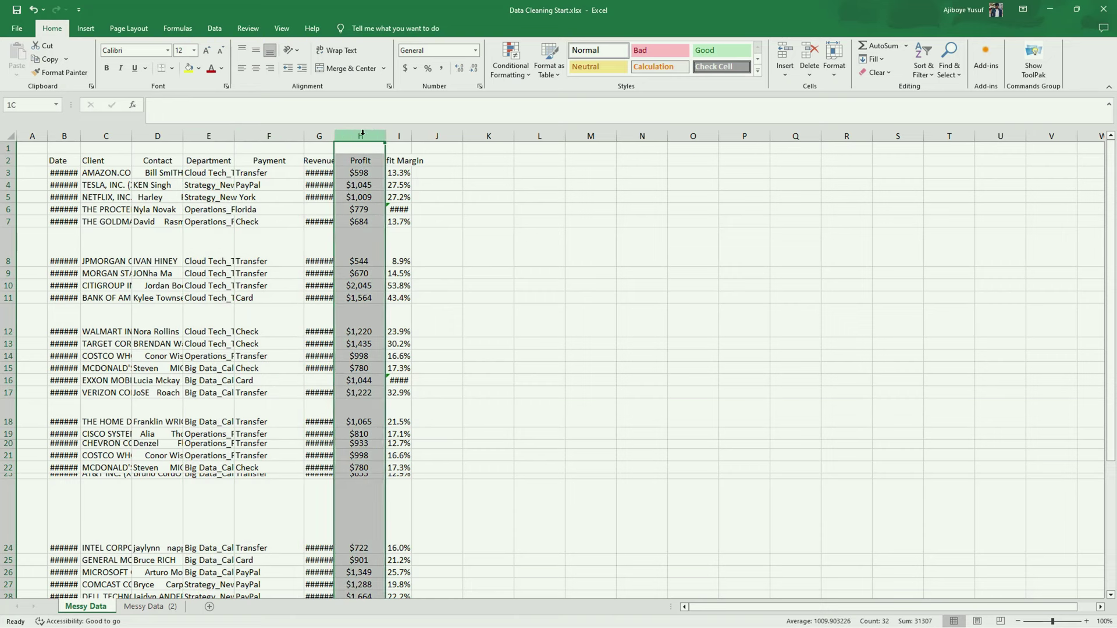
left_click(399, 134)
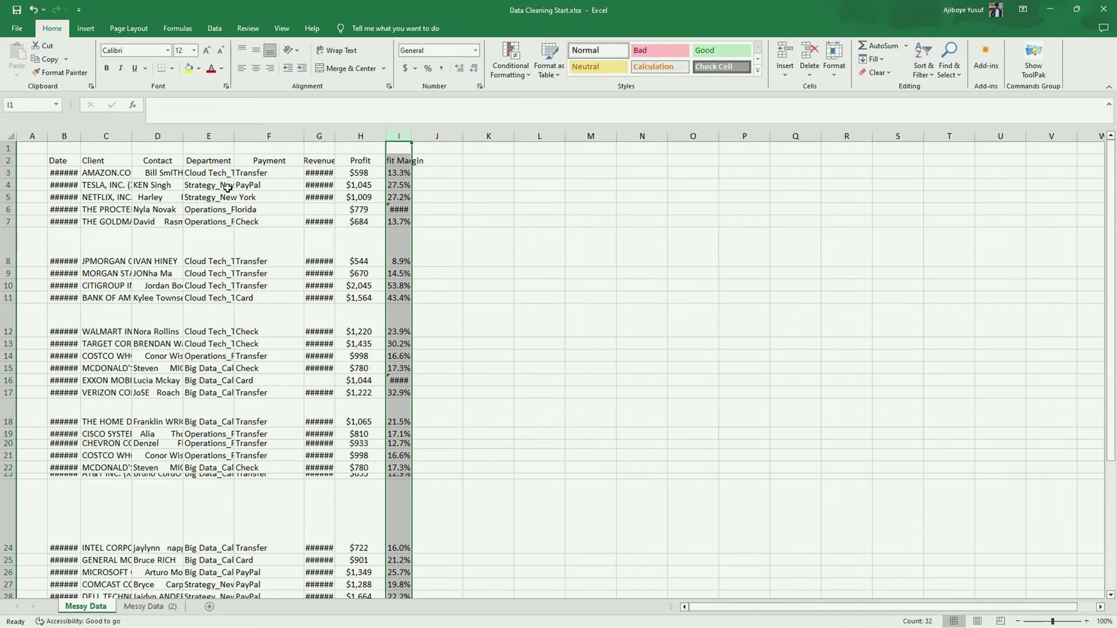
scroll(203, 323, "down", 6)
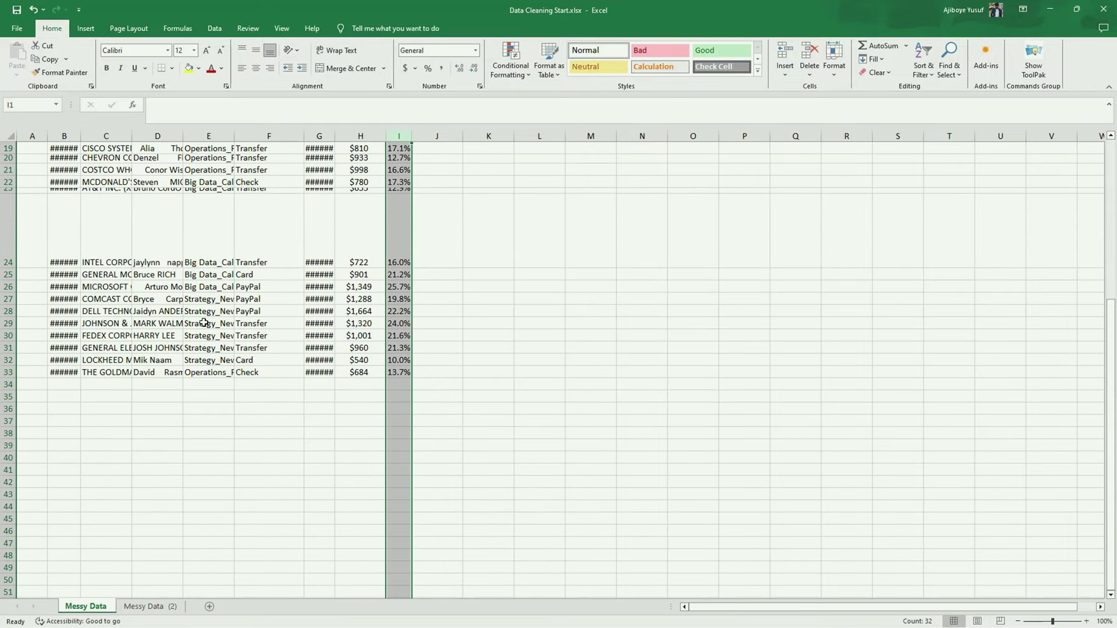
scroll(115, 372, "up", 6)
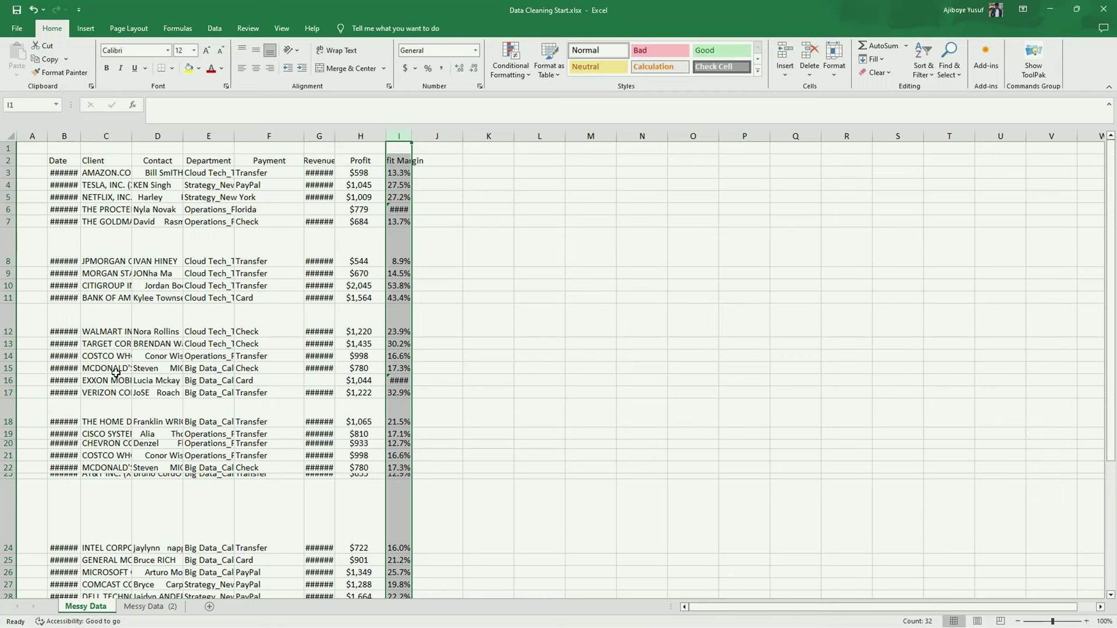
Step: Delete the empty column A in front of the Date column on the Messy Data sheet
left_click(33, 135, "ctrl")
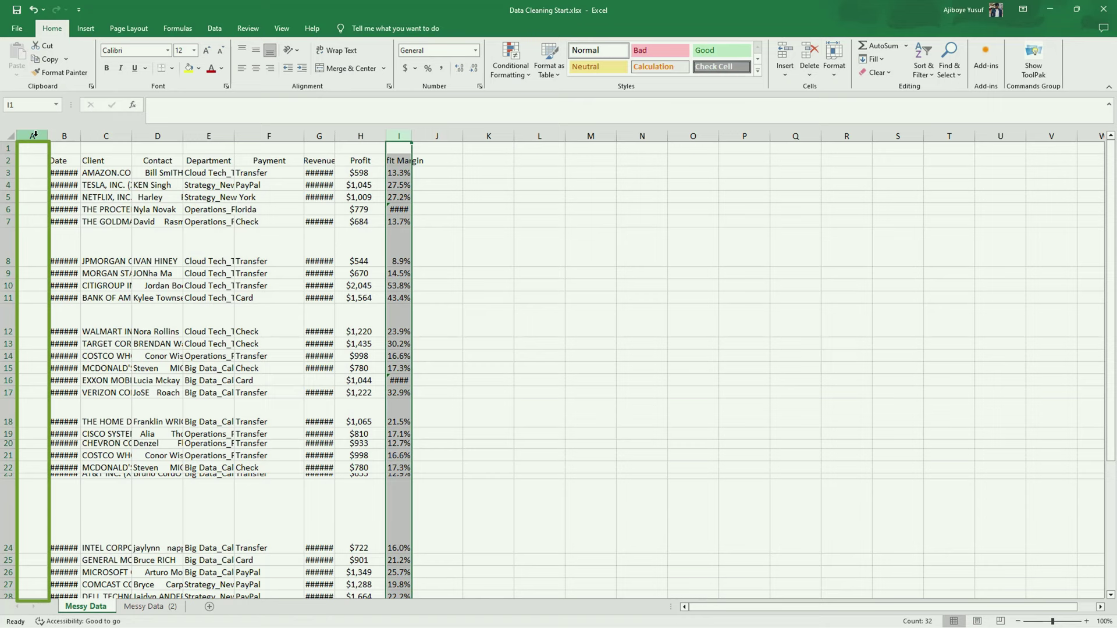
left_click(35, 135)
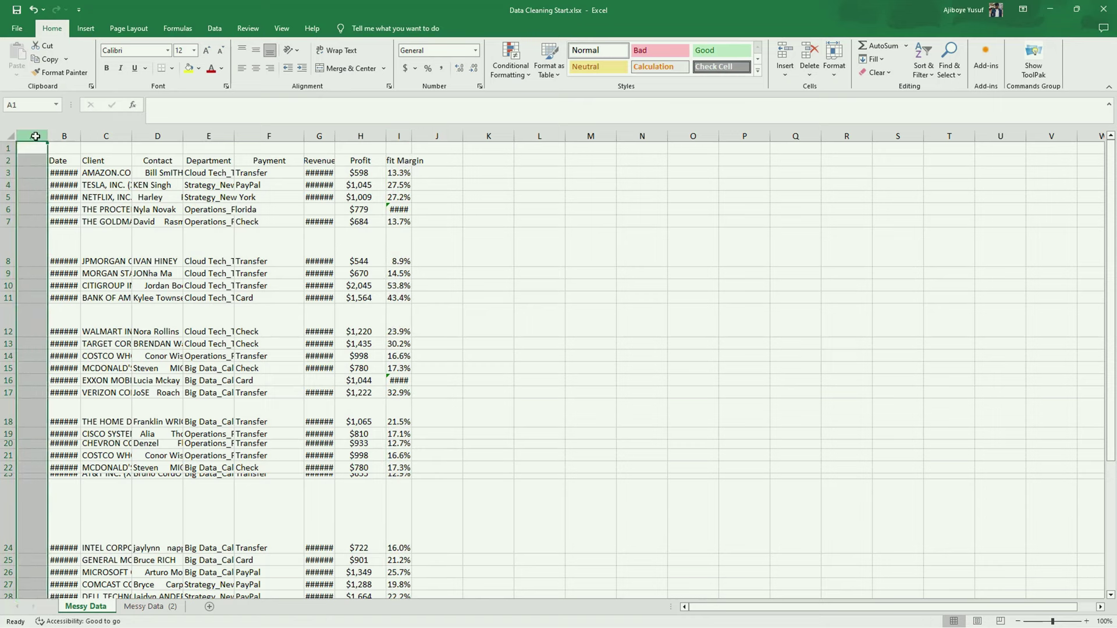
right_click(35, 136)
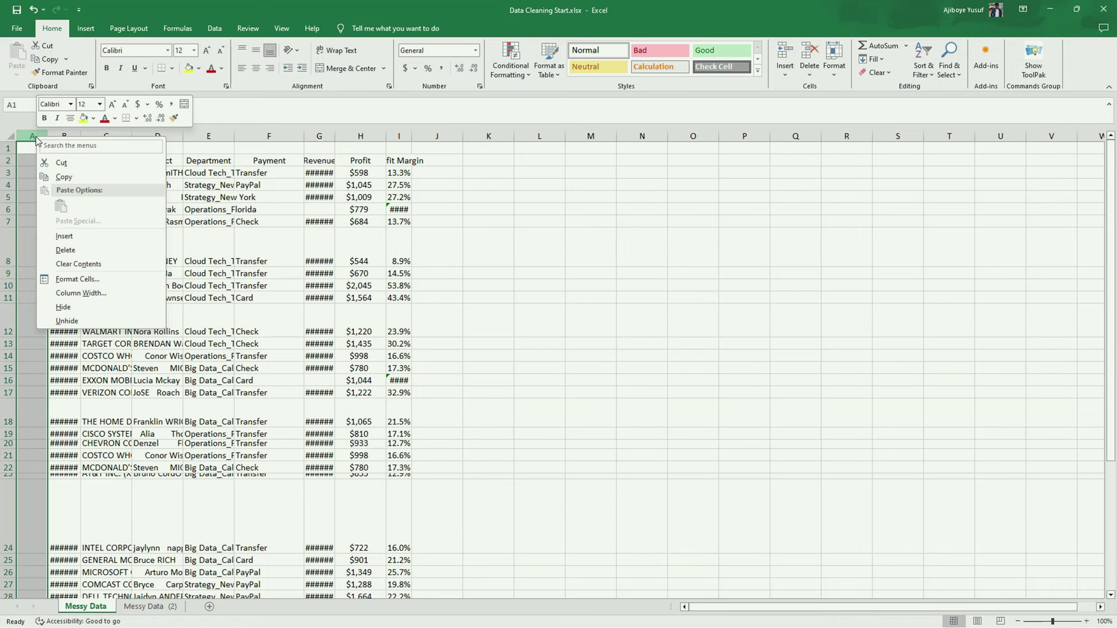
left_click(76, 250)
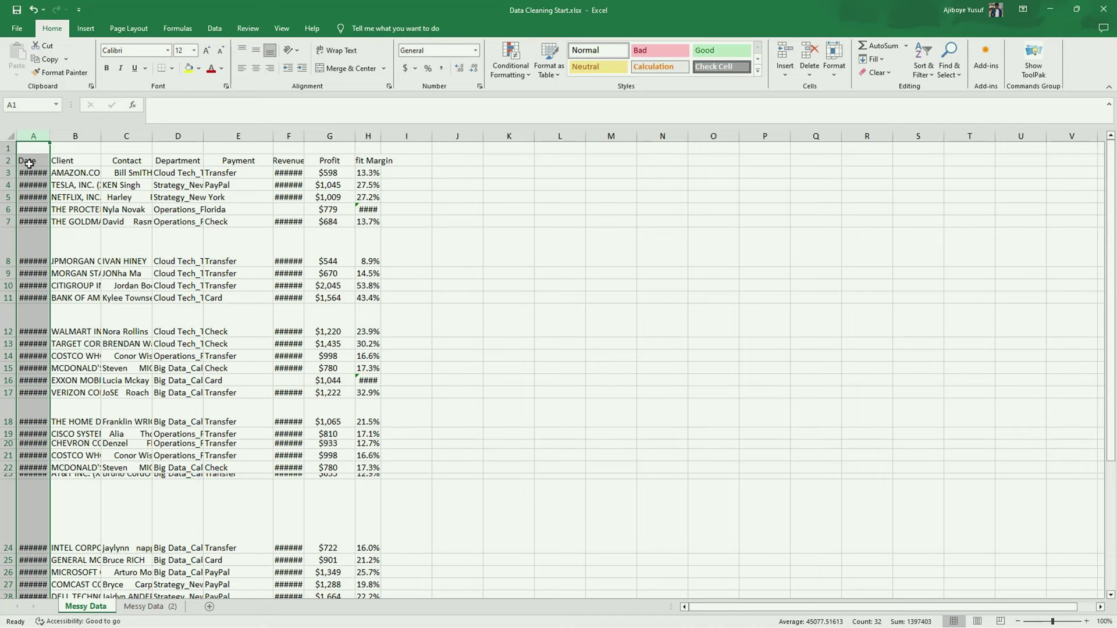
Step: Delete the empty first row above the table headers
left_click(32, 240)
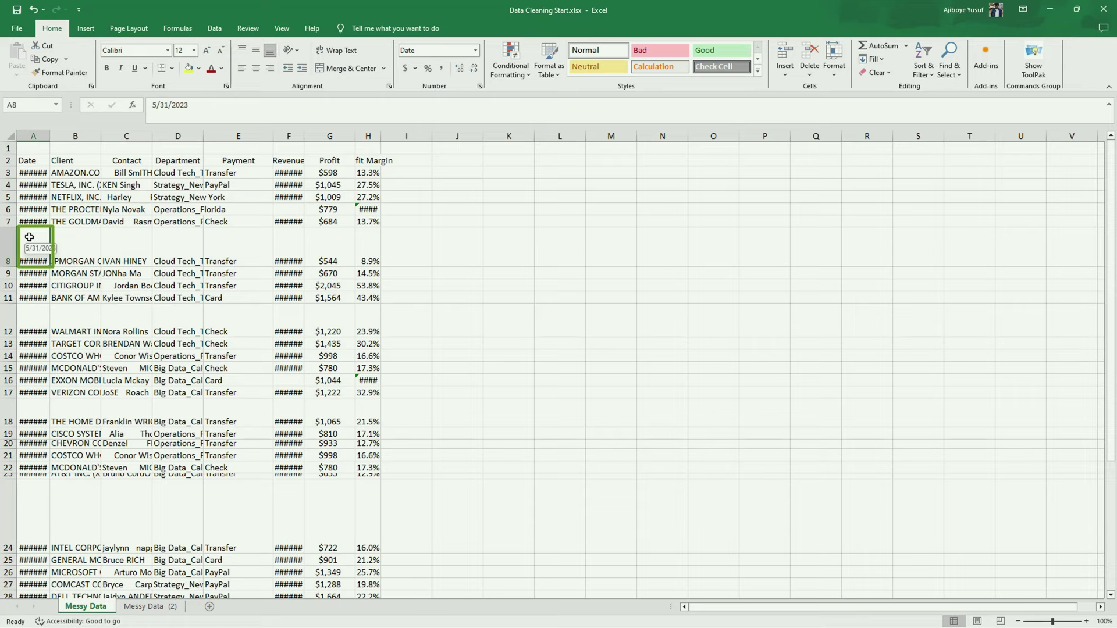
left_click(239, 175)
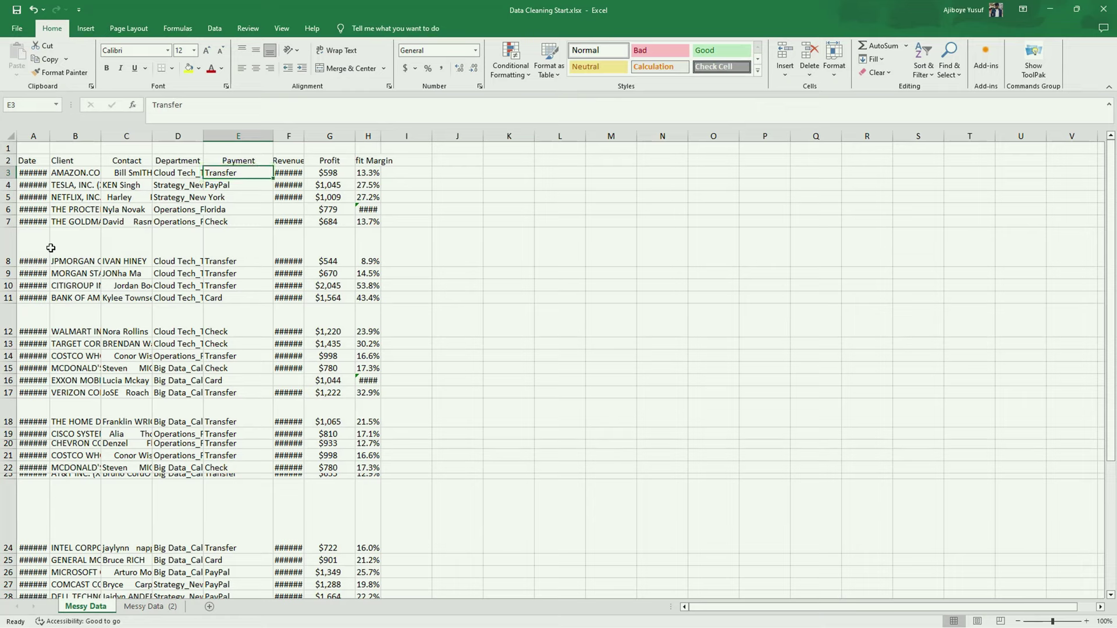
left_click(12, 150)
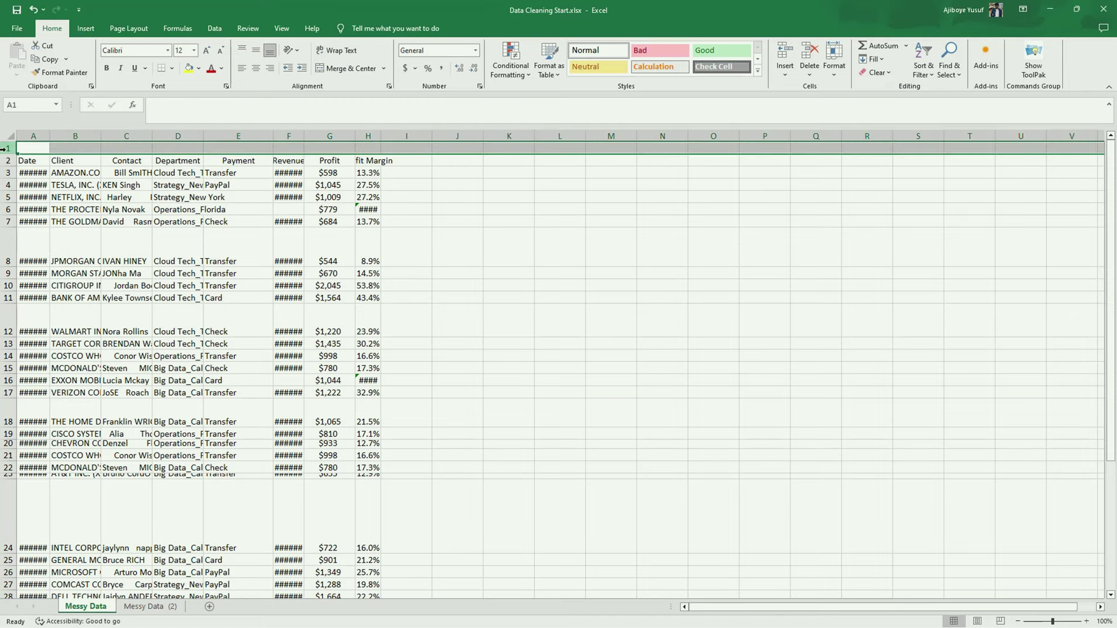
right_click(6, 148)
left_click(35, 265)
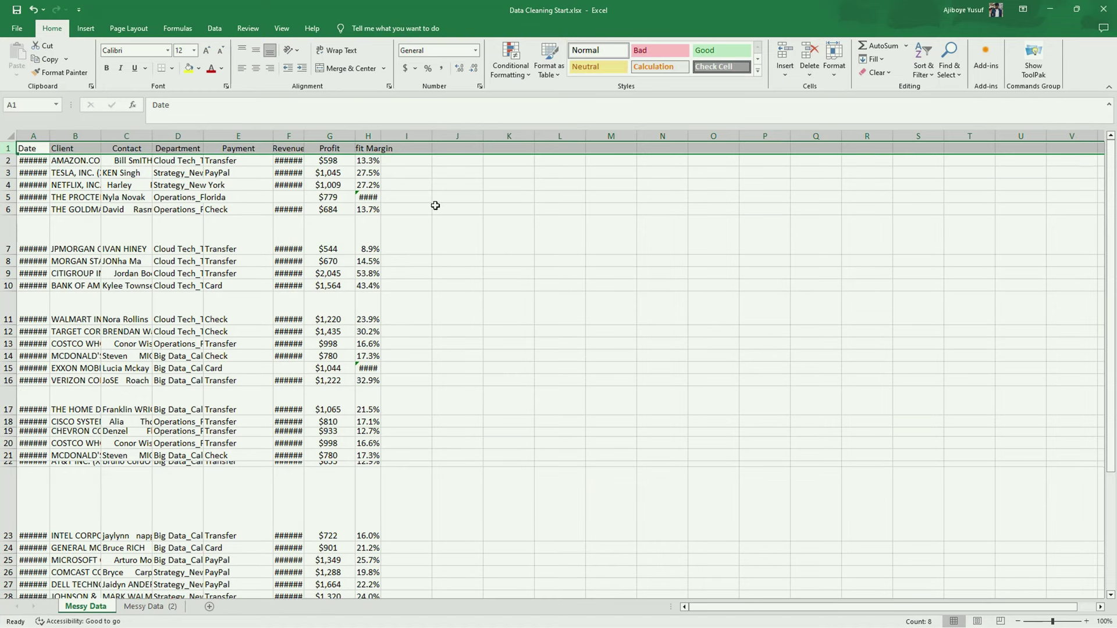
Step: Select the whole data range from the header row down and AutoFit its column widths and row heights
left_click_drag(29, 149, 385, 182)
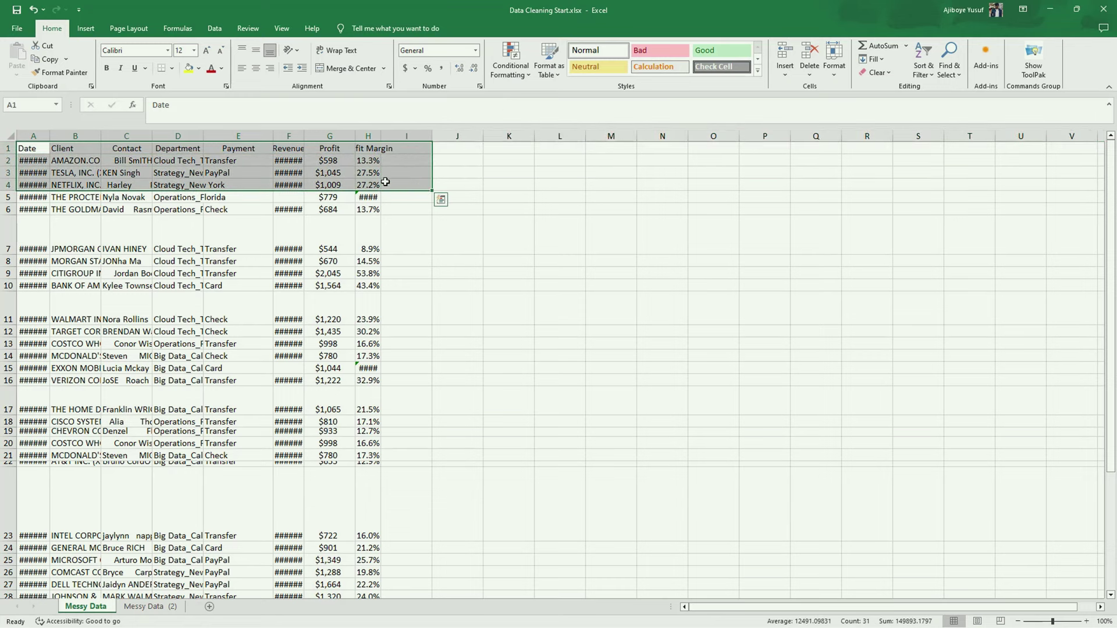
key("ctrl+shift+Down")
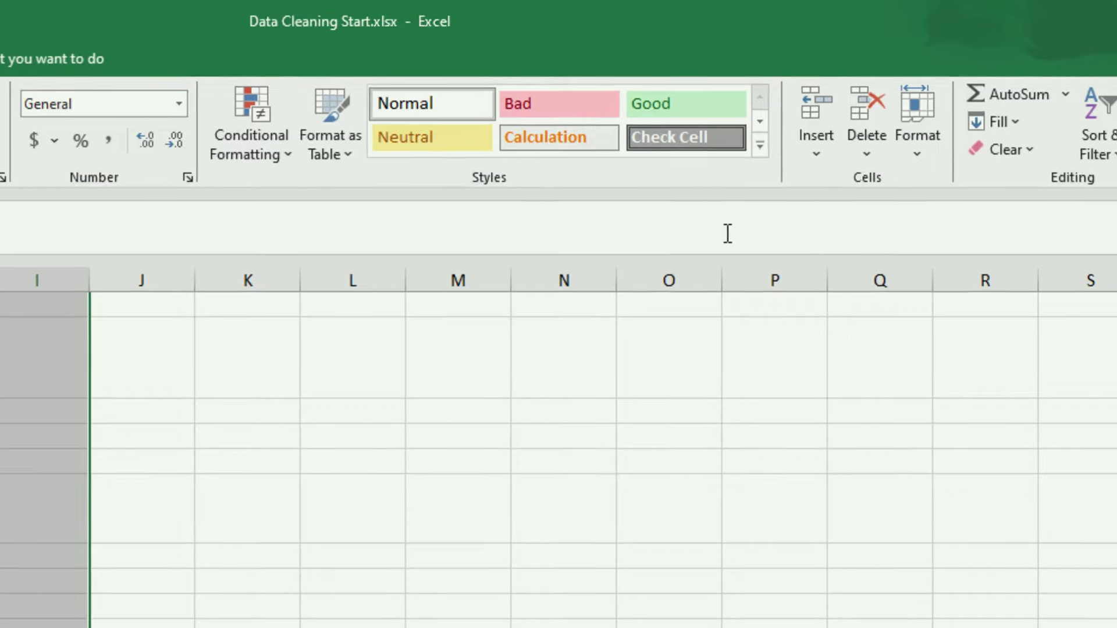
left_click(927, 157)
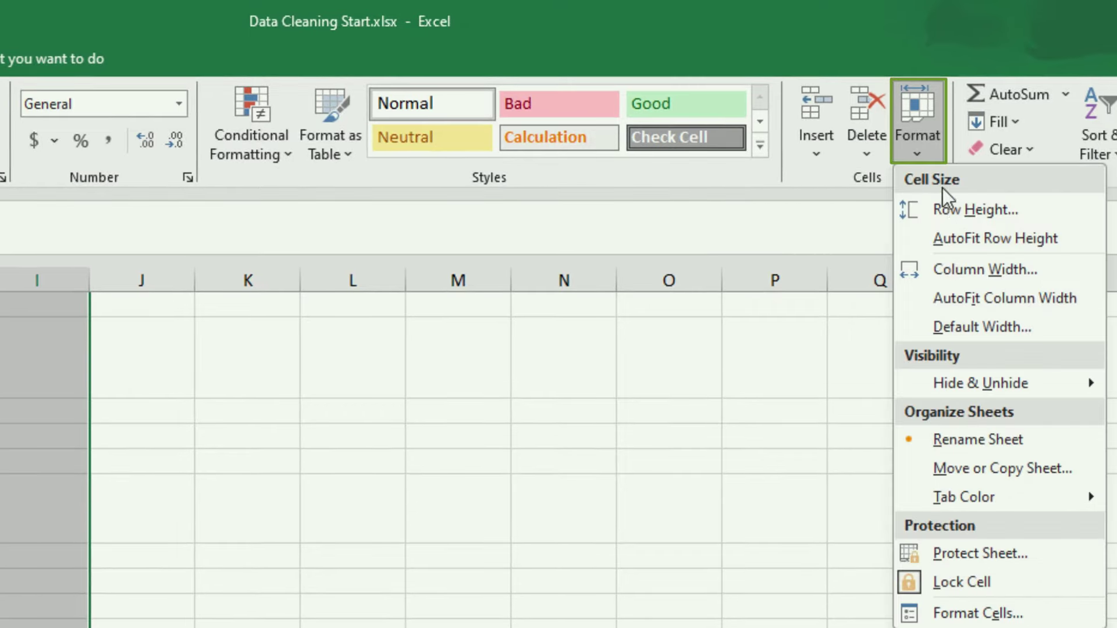
left_click(933, 291)
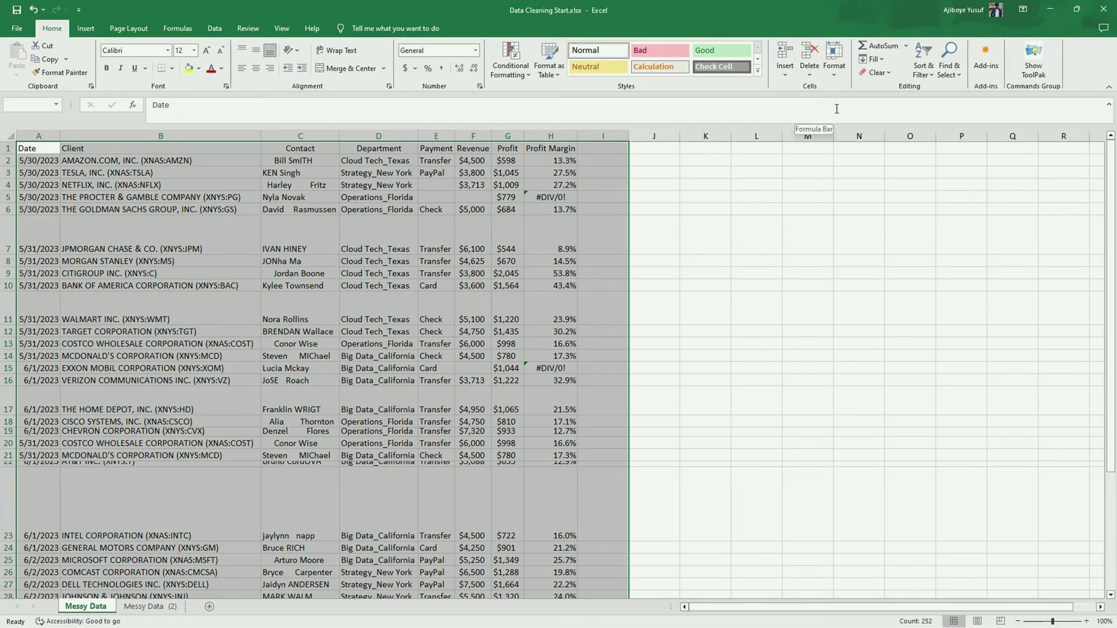
left_click(835, 69)
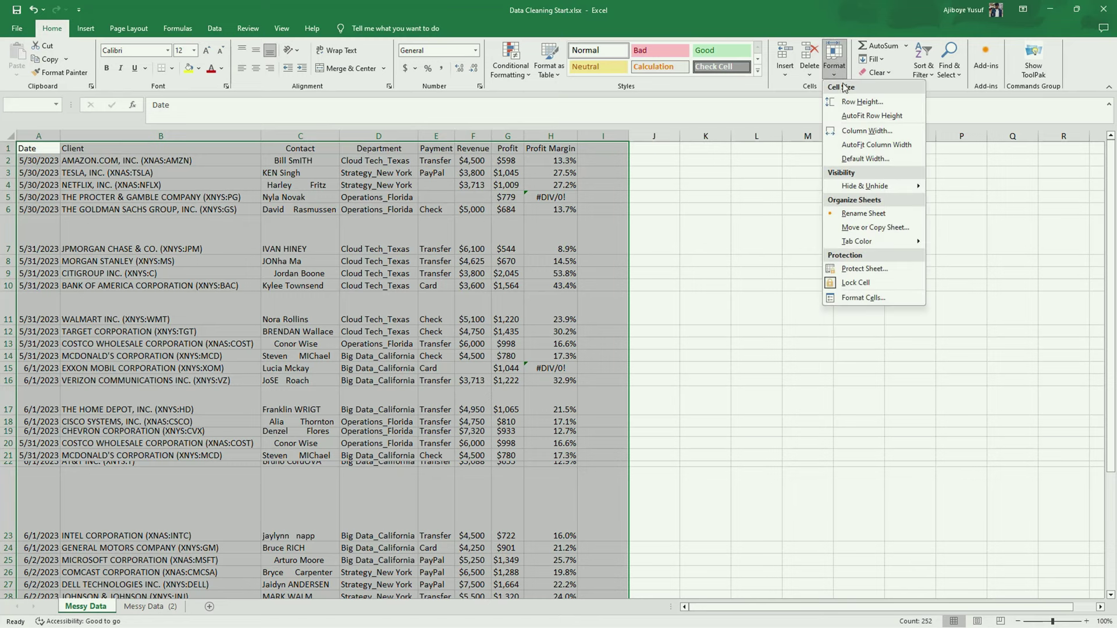
left_click(855, 118)
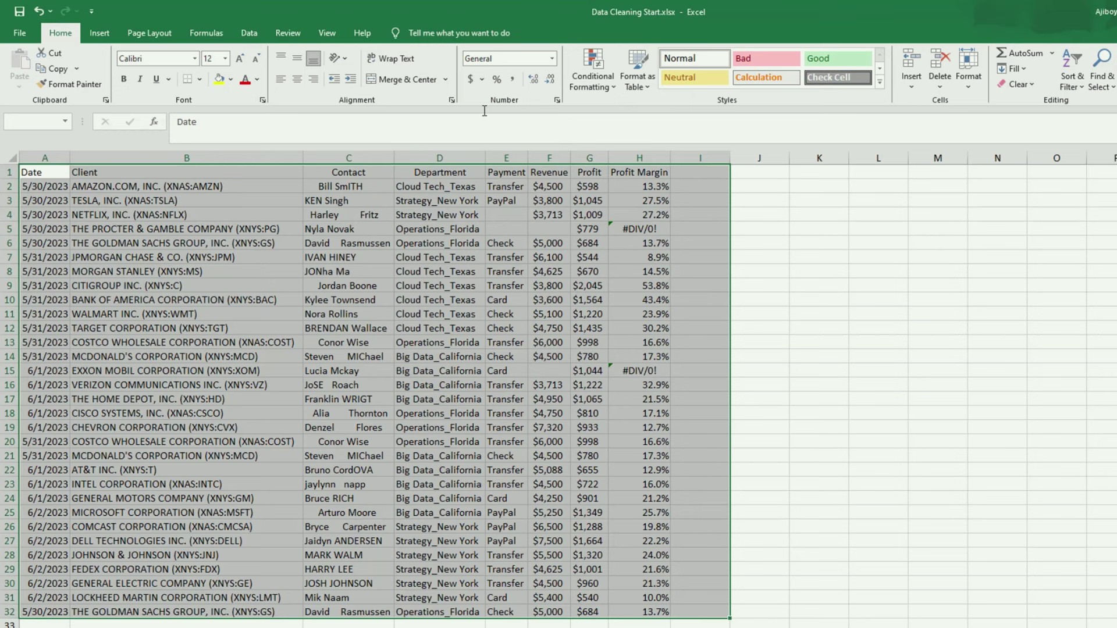
Step: Compare the Date and Revenue columns on the Messy Data sheet with the same columns on Messy Data (2)
left_click(254, 219)
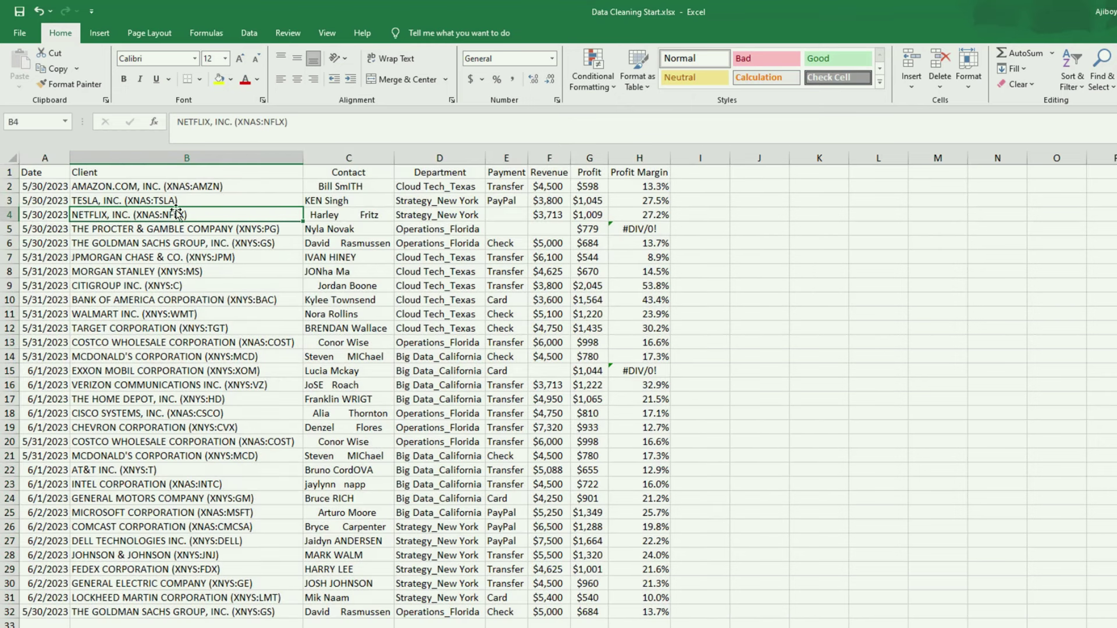
left_click(44, 157)
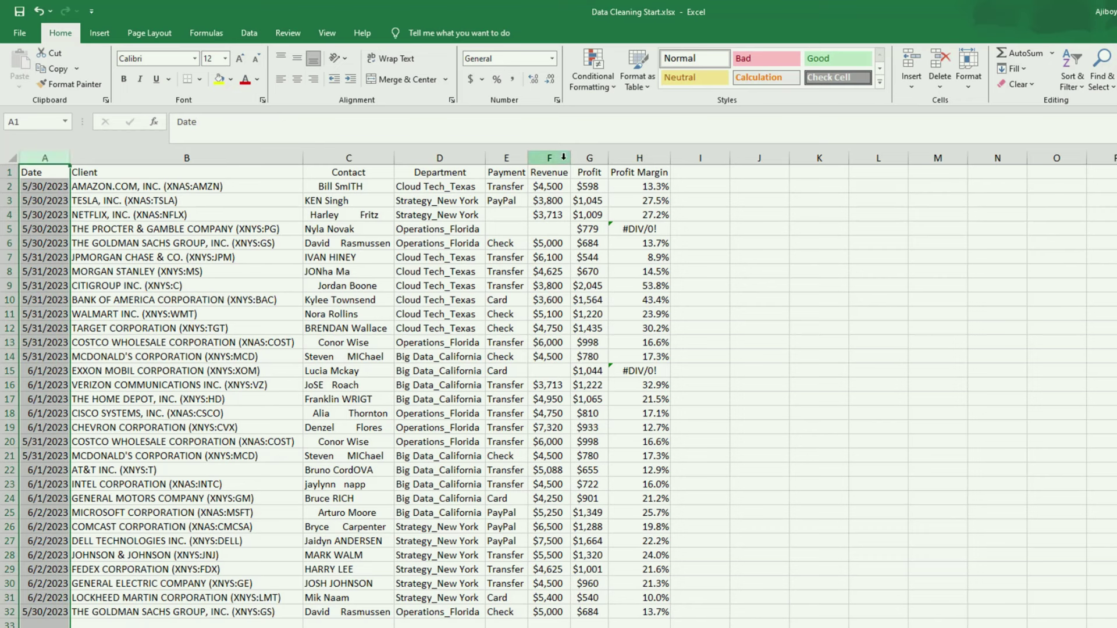
left_click(544, 157)
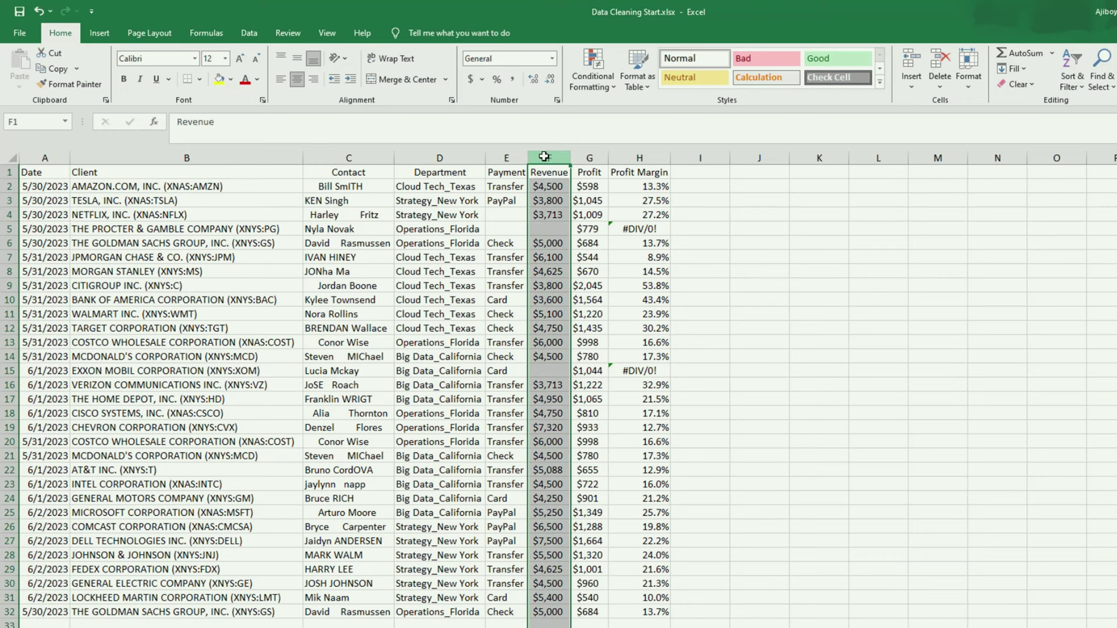
left_click(140, 627)
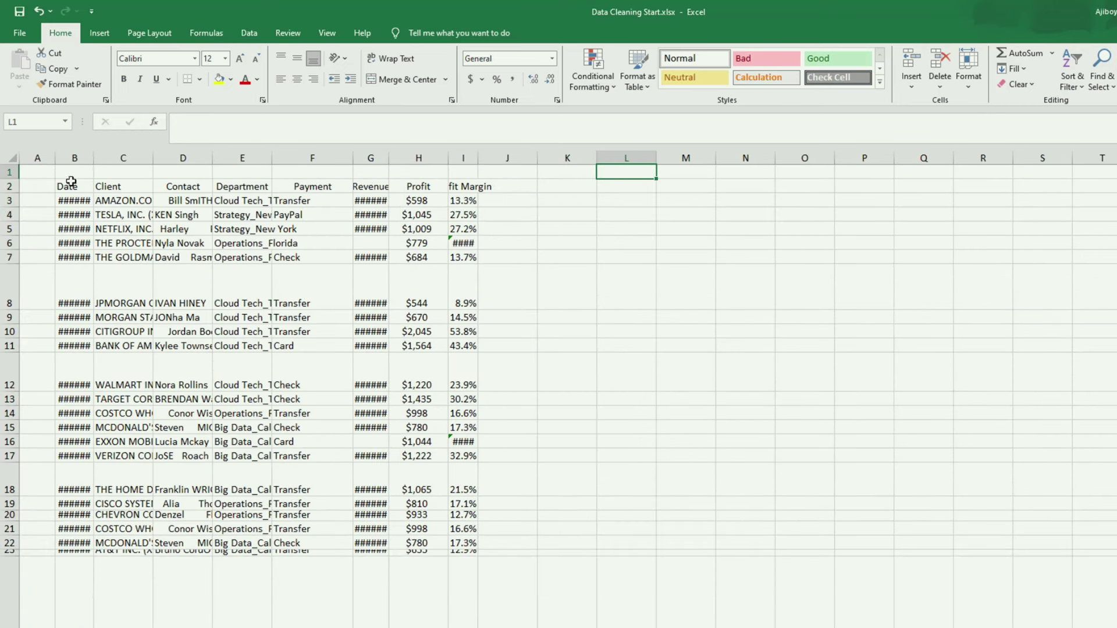
left_click(75, 158)
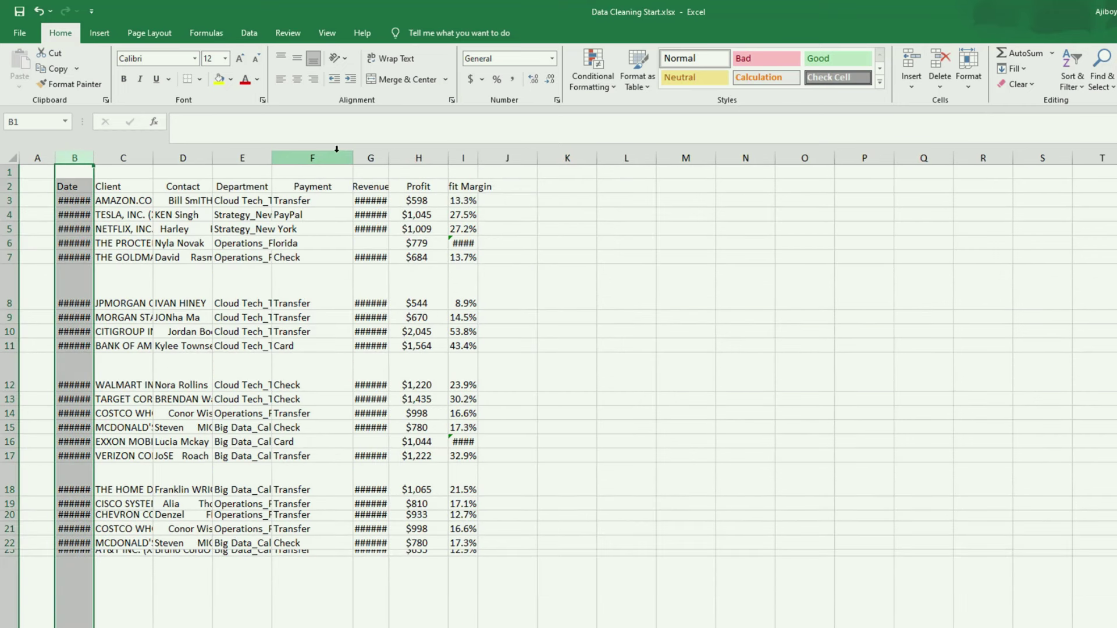
left_click(372, 157)
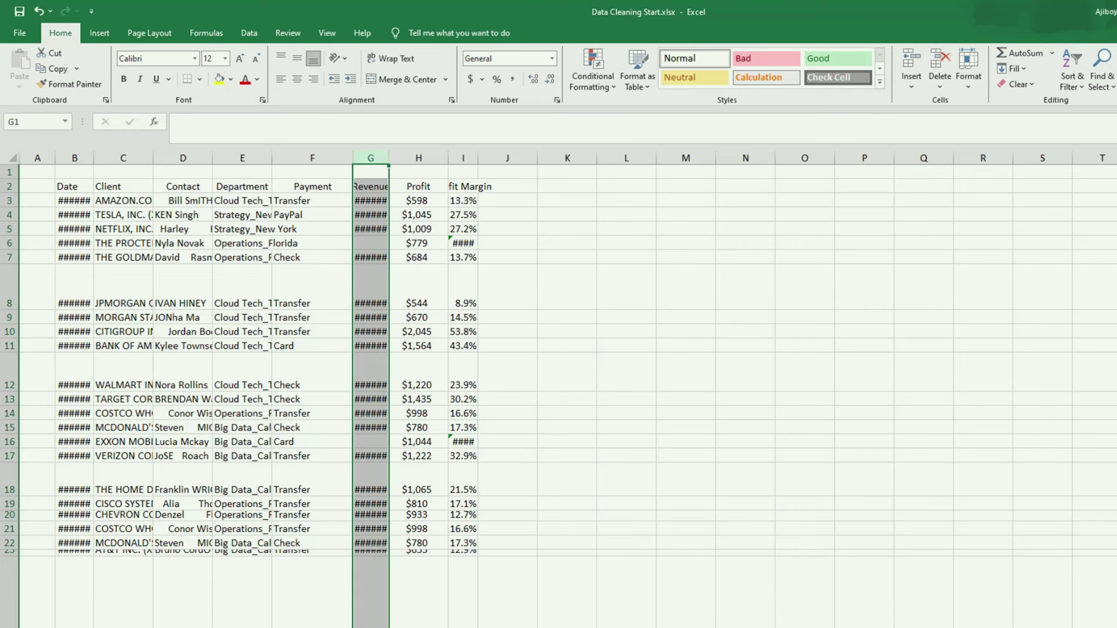
left_click(116, 627)
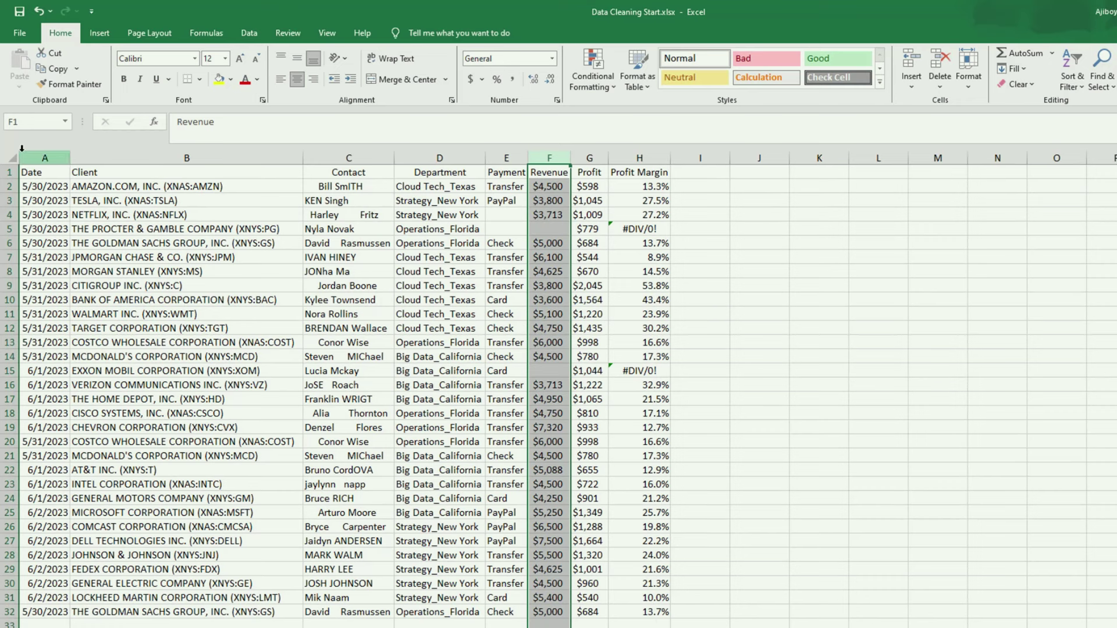
Step: Format the Date column on the Messy Data sheet with the Long Date number format
left_click(44, 158)
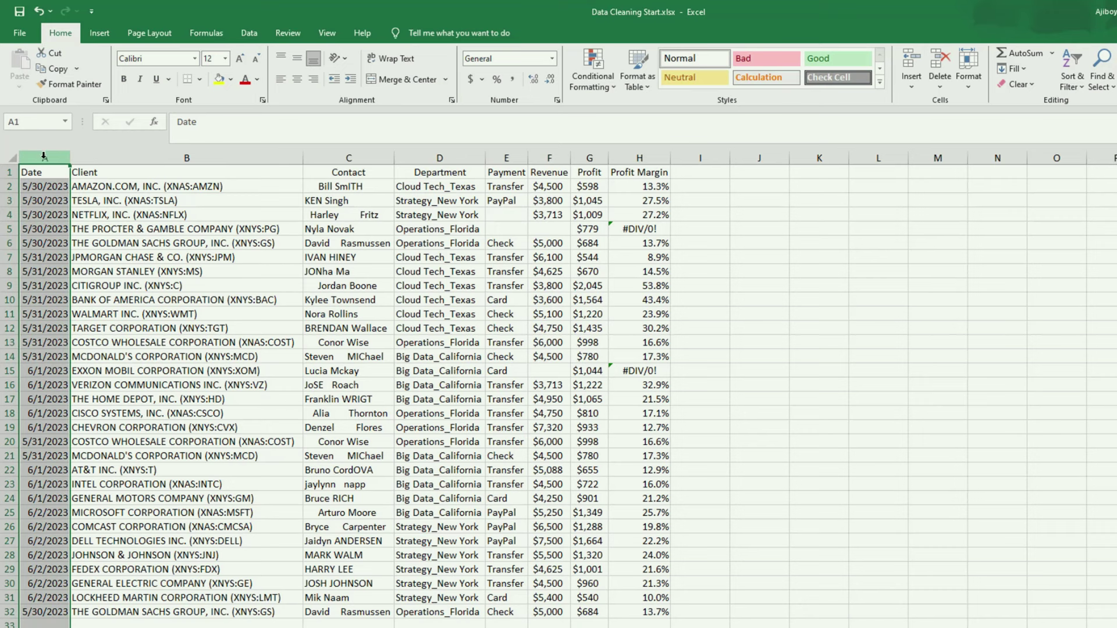
left_click(551, 58)
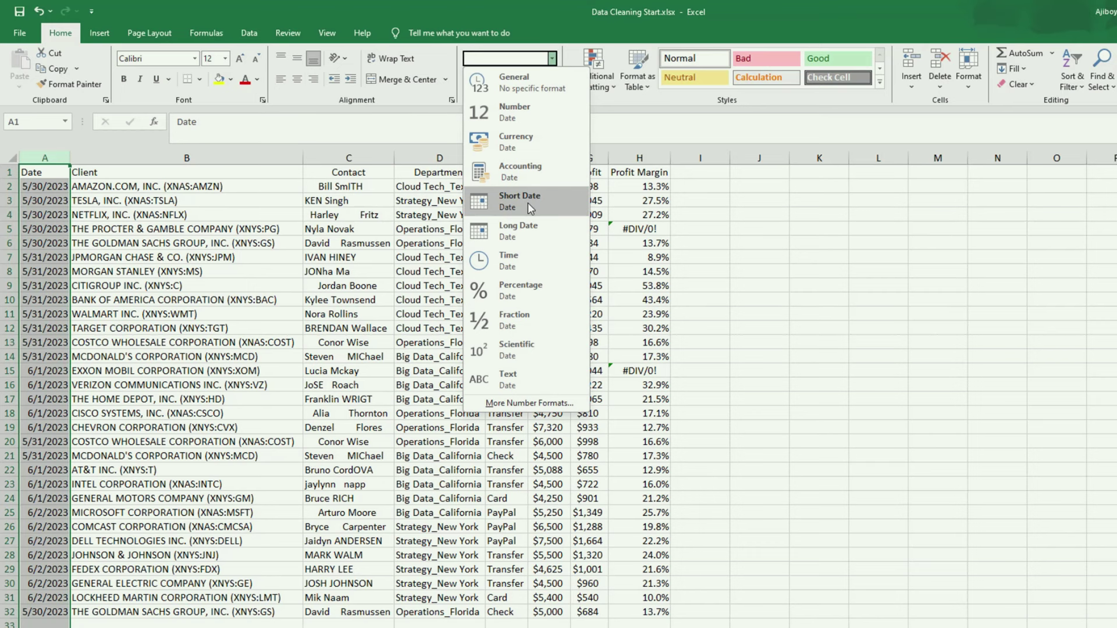
left_click(523, 227)
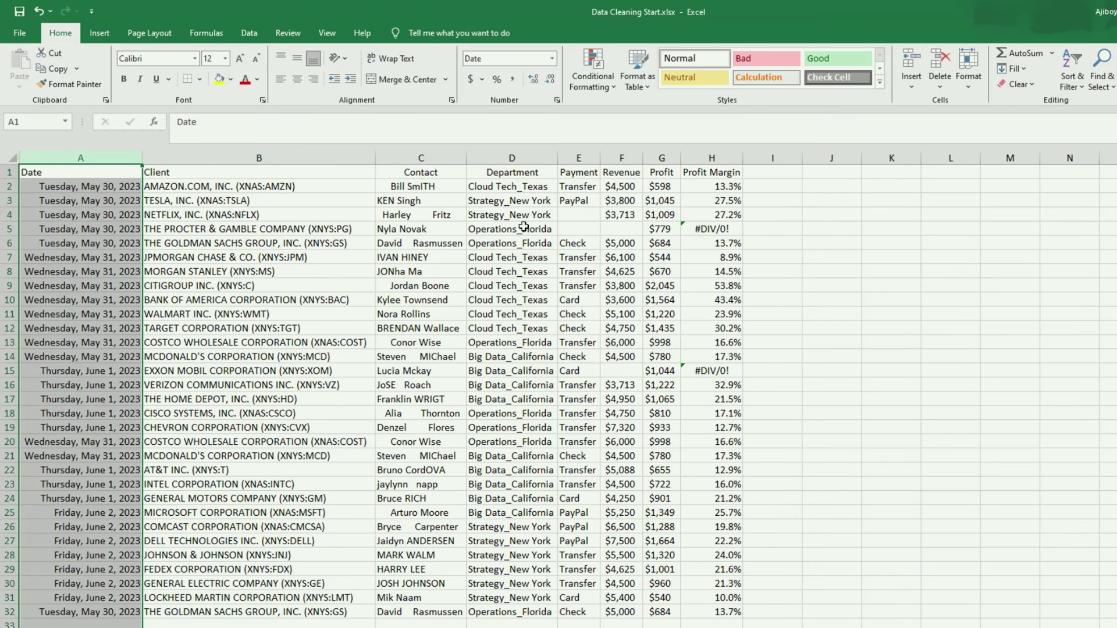
Step: Format the Date column with the Short Date number format and align its contents to the left
left_click(552, 58)
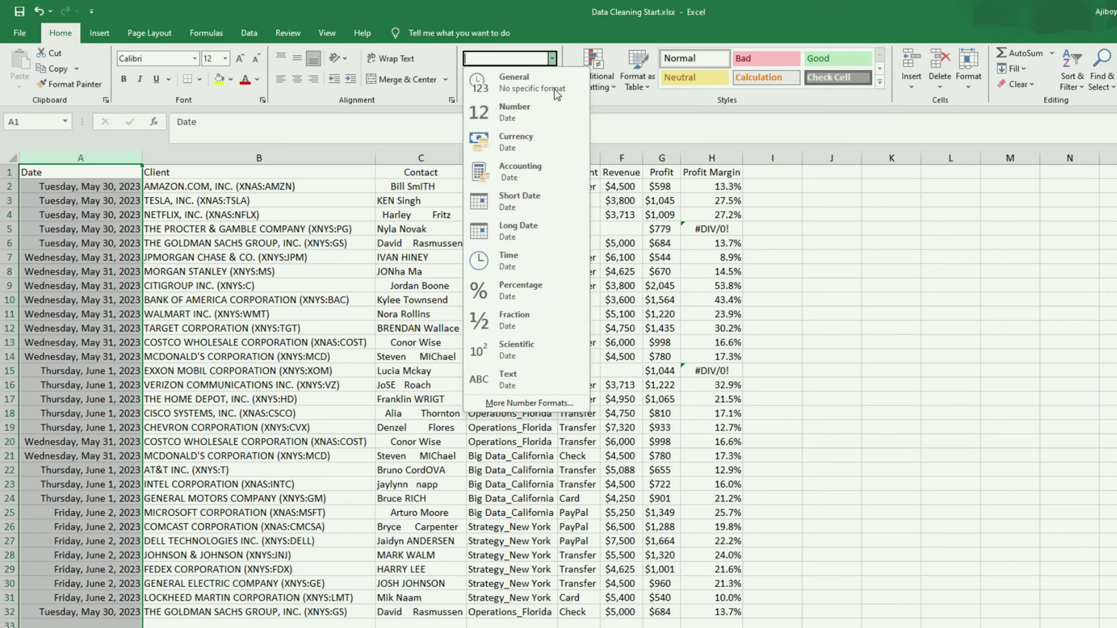
left_click(527, 204)
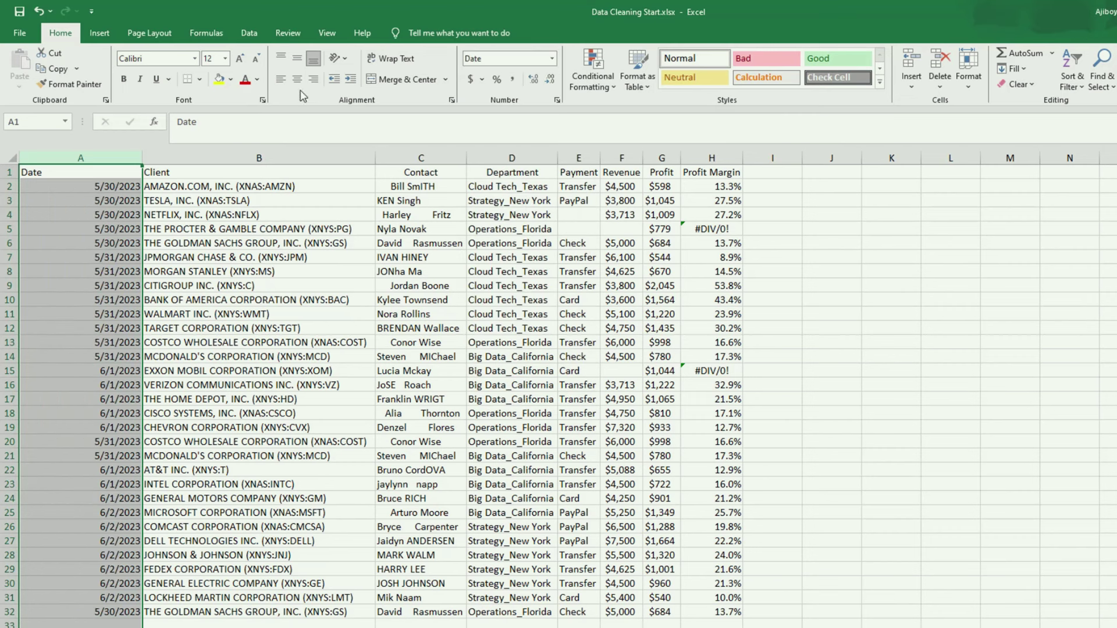
left_click(281, 81)
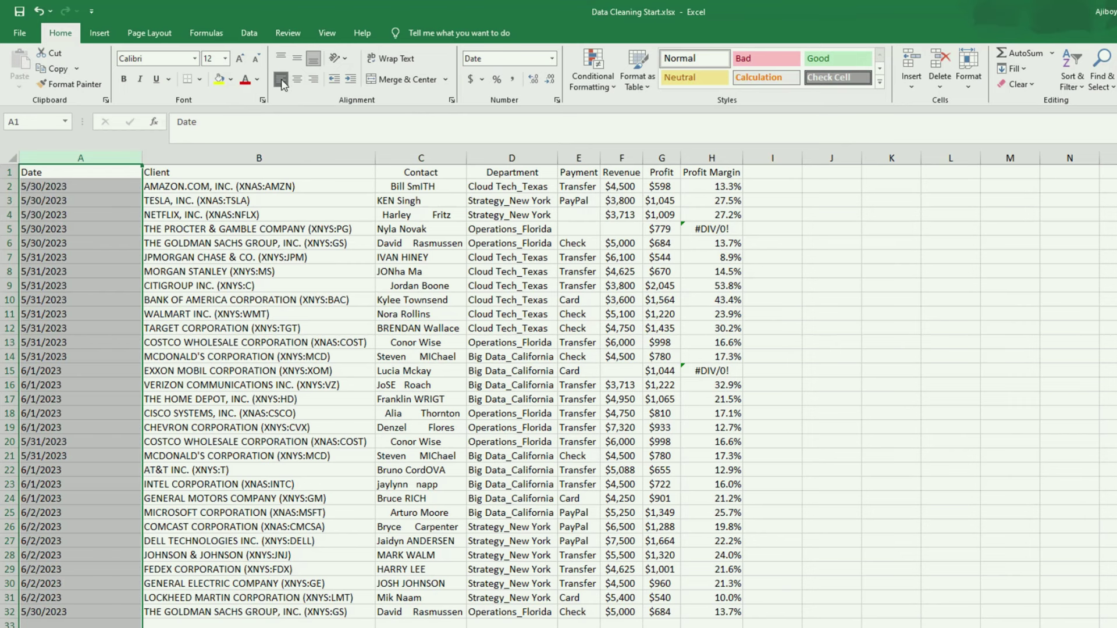
Step: Undo the left alignment and the Short Date and Long Date formatting of the Date column
key("ctrl+z")
key("ctrl+z")
key("ctrl+z")
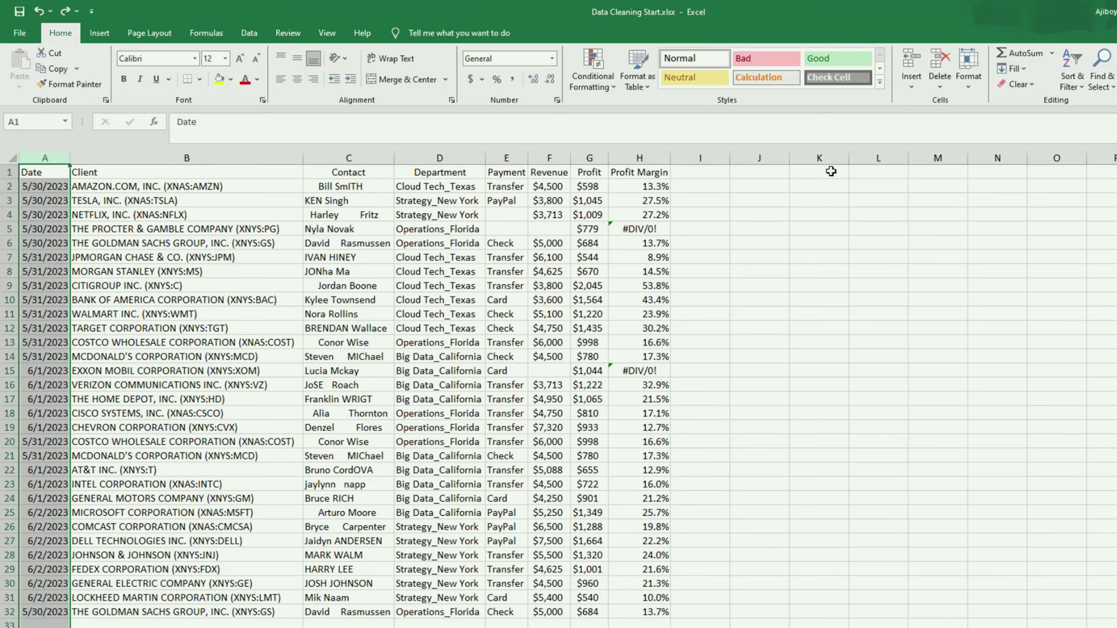
Step: Examine the exchange and ticker codes in parentheses after the company names in the first rows of the Client column
left_click(165, 152)
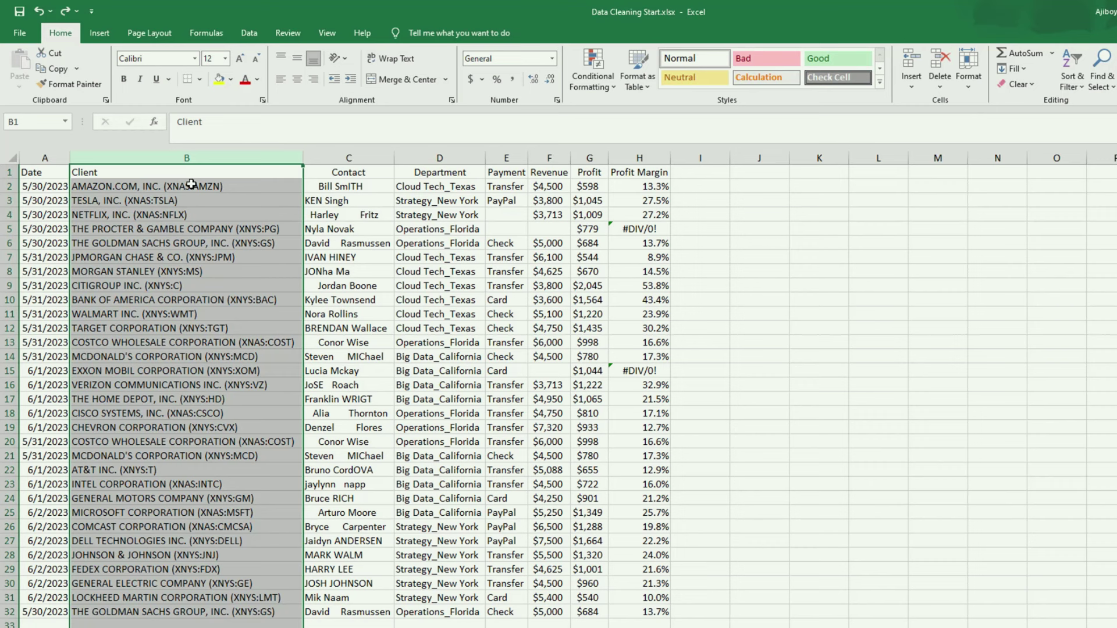
left_click(230, 198)
left_click(238, 185)
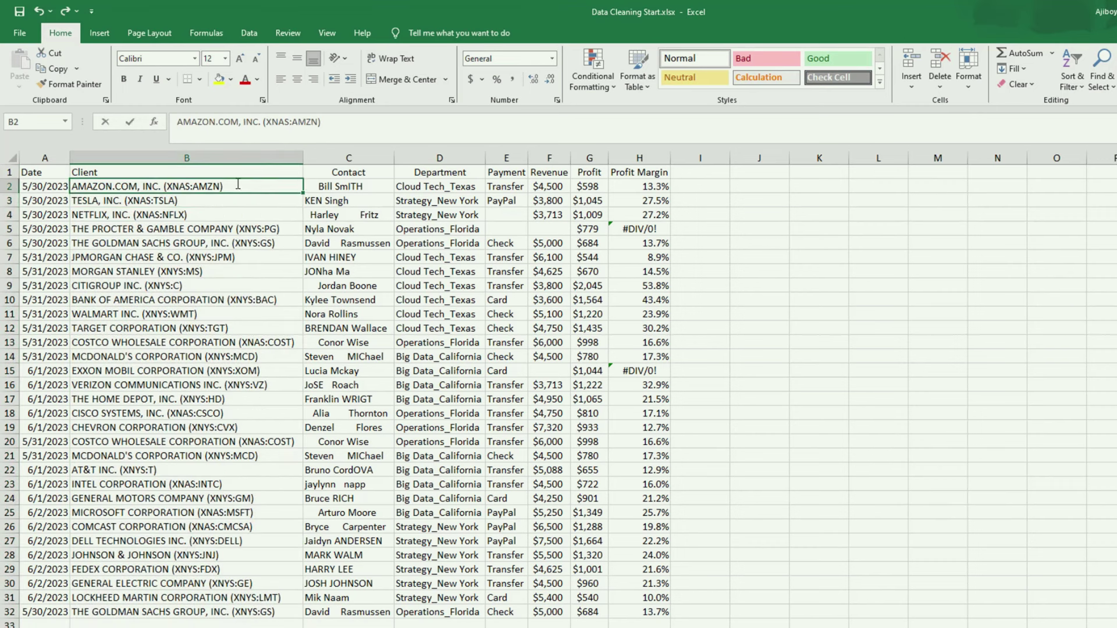
double_click(238, 184)
left_click_drag(238, 184, 123, 200)
left_click(182, 210)
left_click(190, 201)
double_click(190, 200)
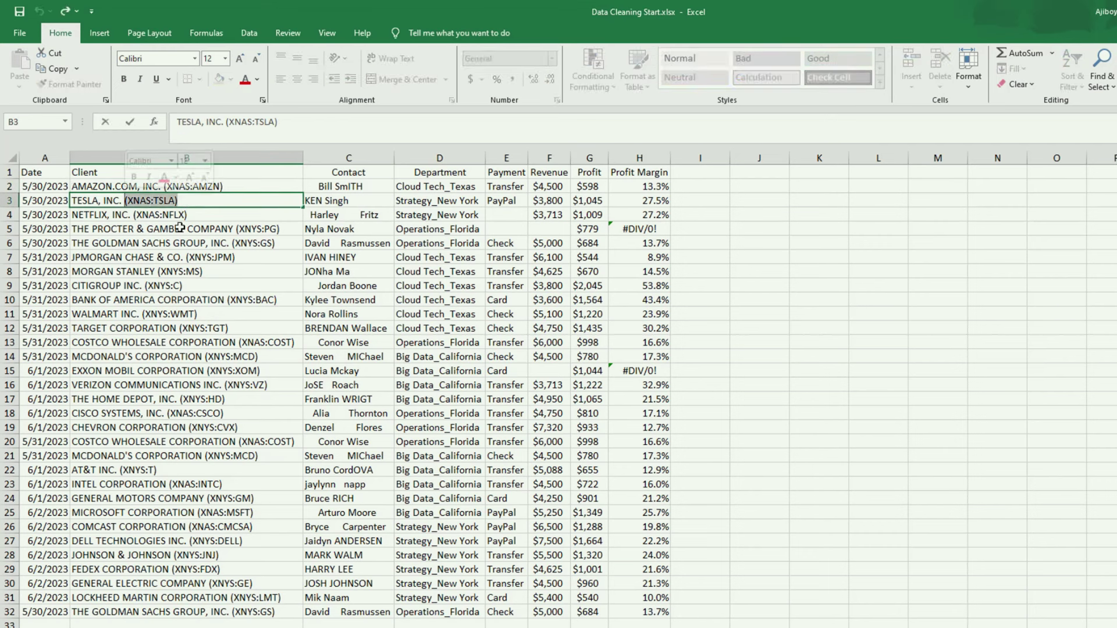
left_click(196, 215)
double_click(201, 214)
left_click_drag(201, 215, 146, 214)
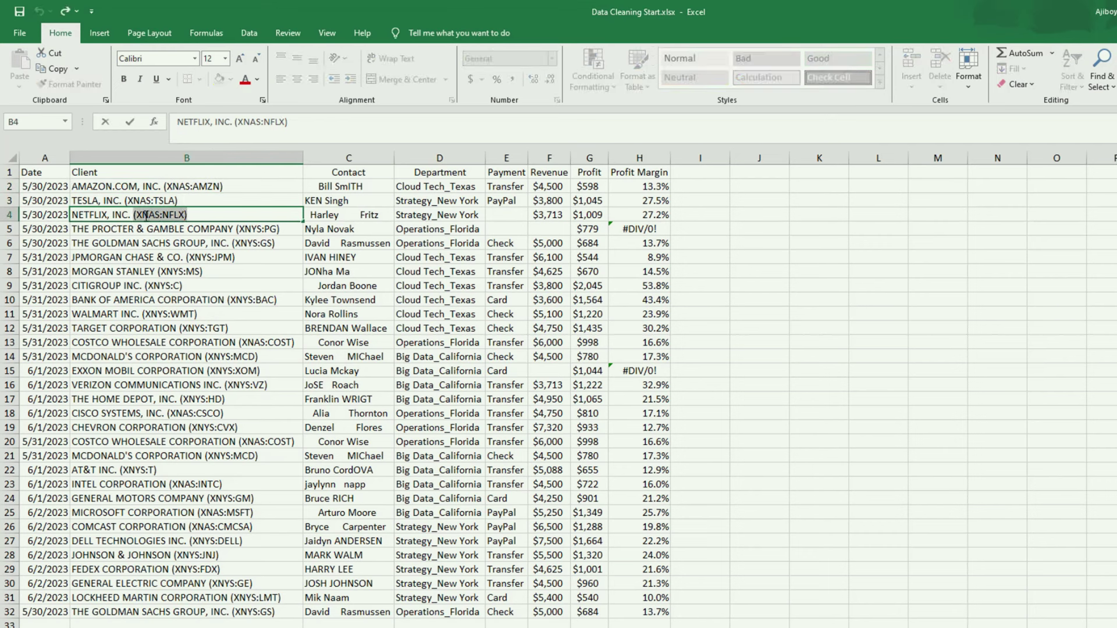
left_click(210, 227)
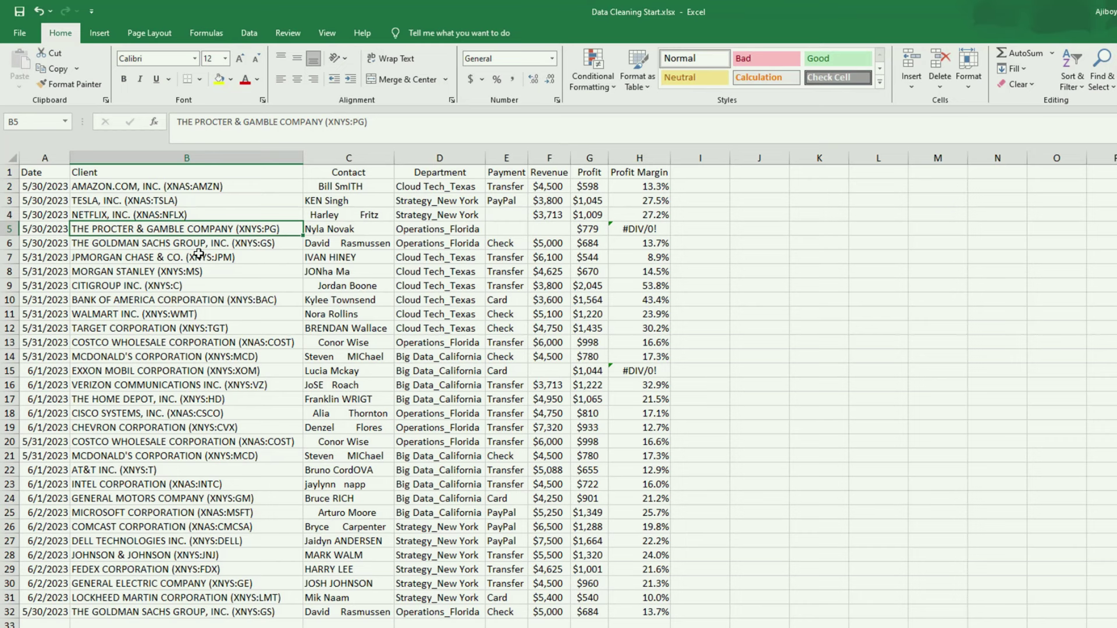
Step: Remove the parenthesised codes from the whole Client column by replacing all matches of (*) with nothing
left_click(167, 159)
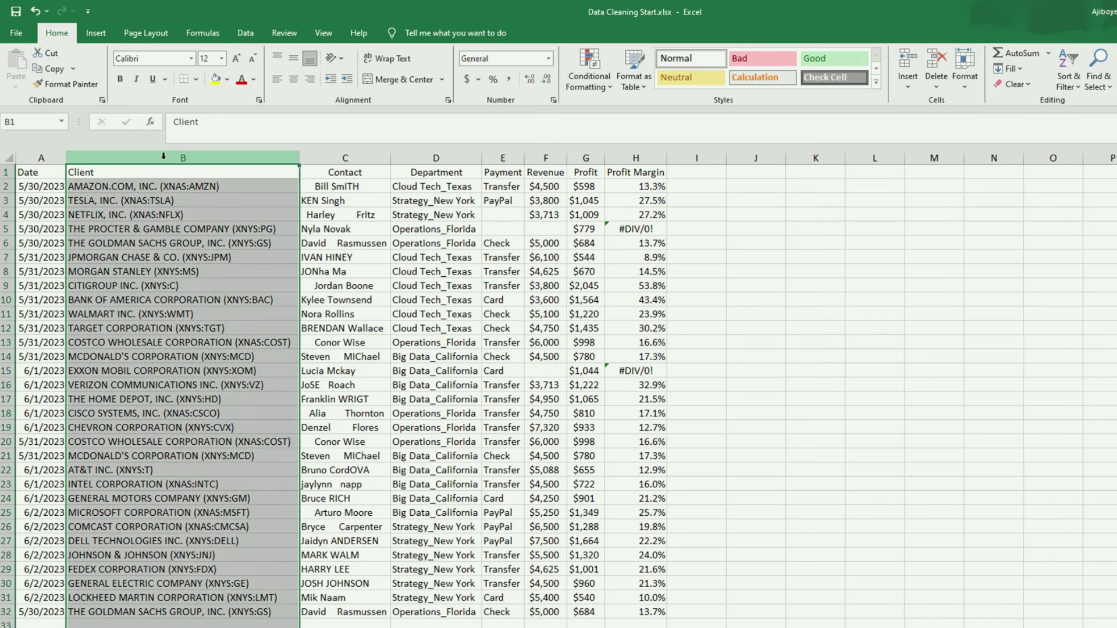
left_click(922, 81)
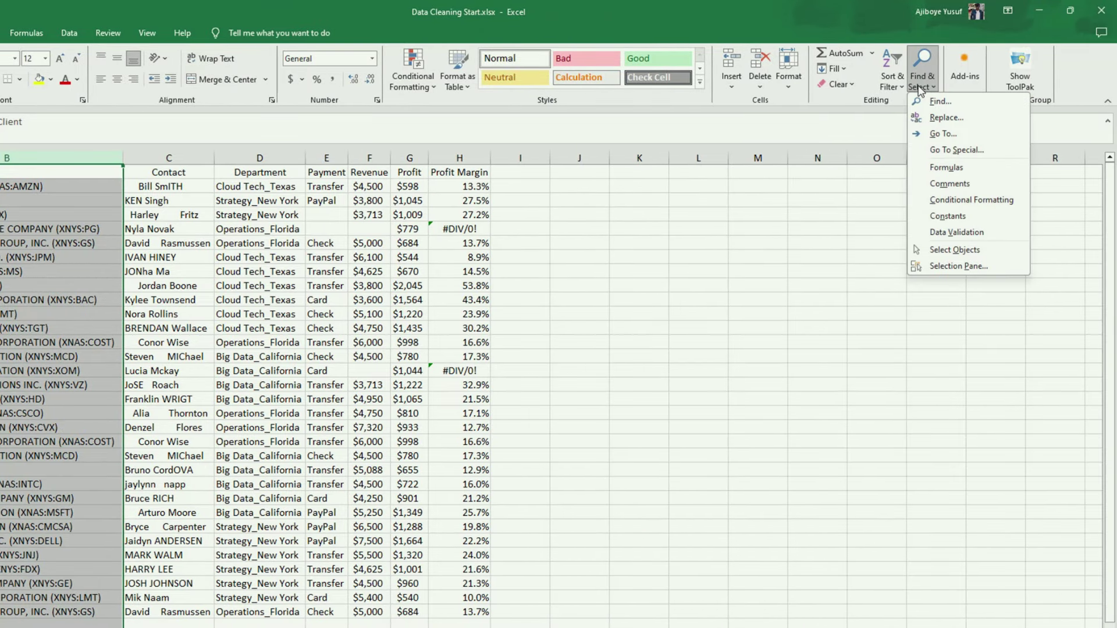
left_click(954, 124)
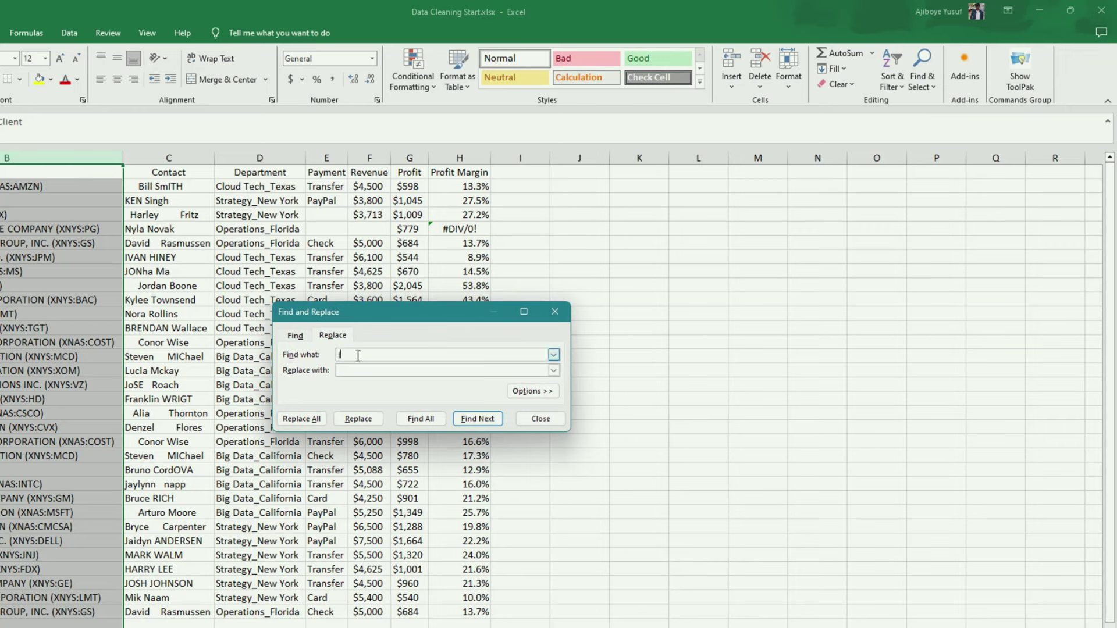
type("(*")
left_click(301, 419)
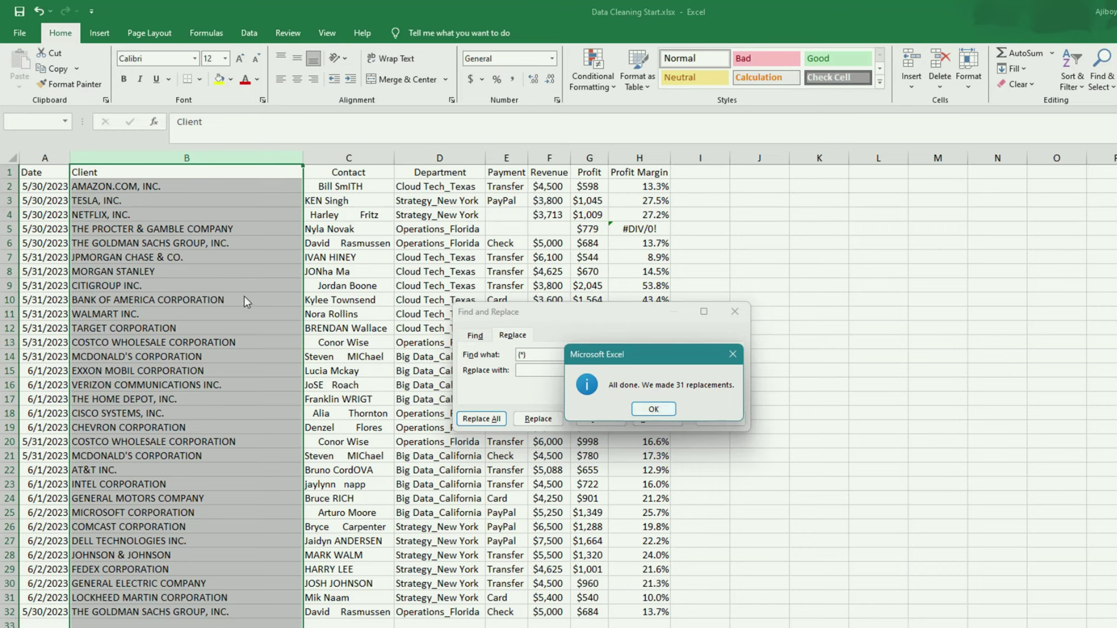
left_click(645, 410)
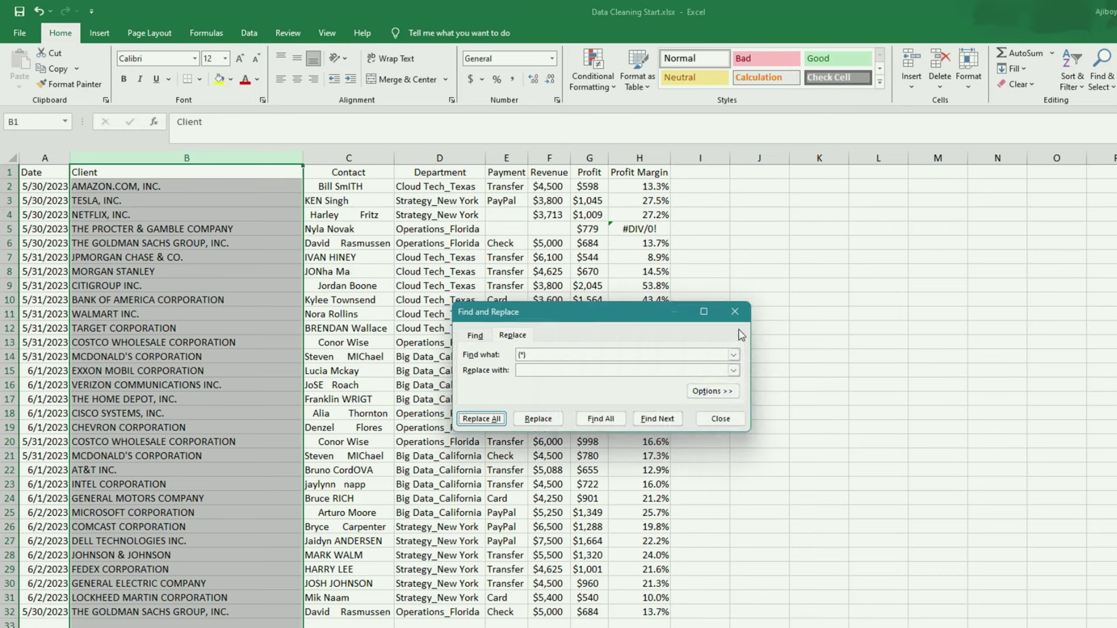
left_click(735, 312)
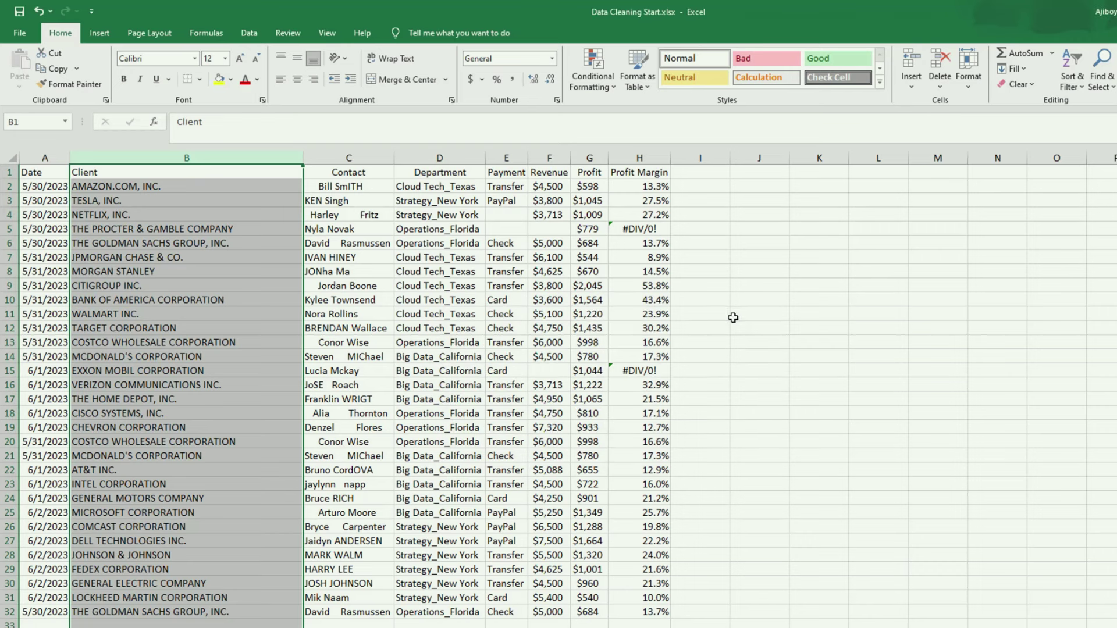
right_click(177, 158)
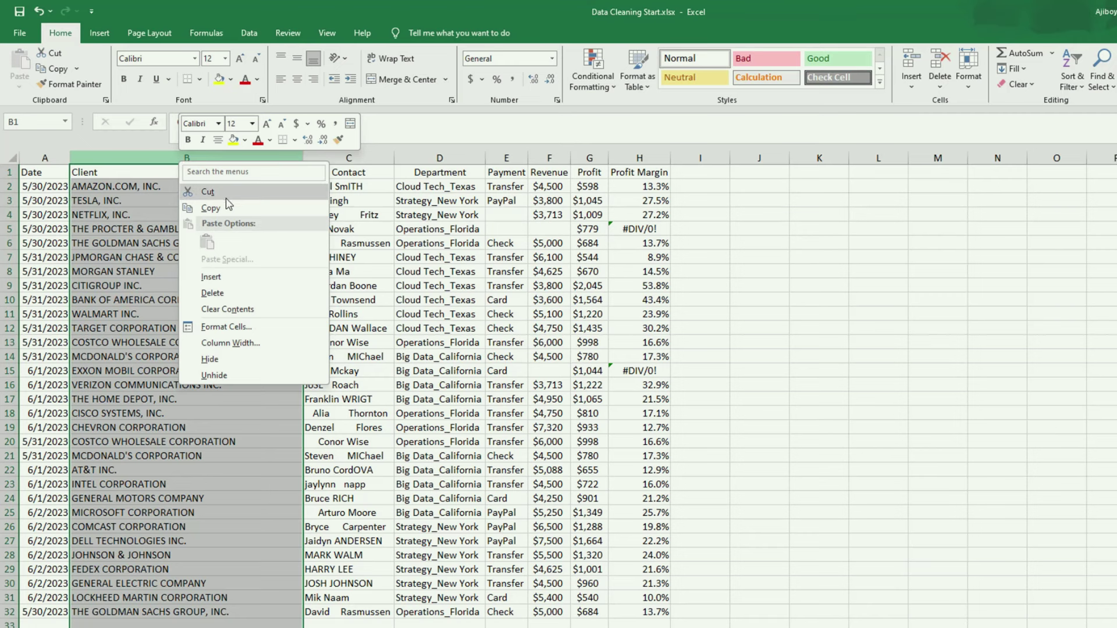
left_click(212, 277)
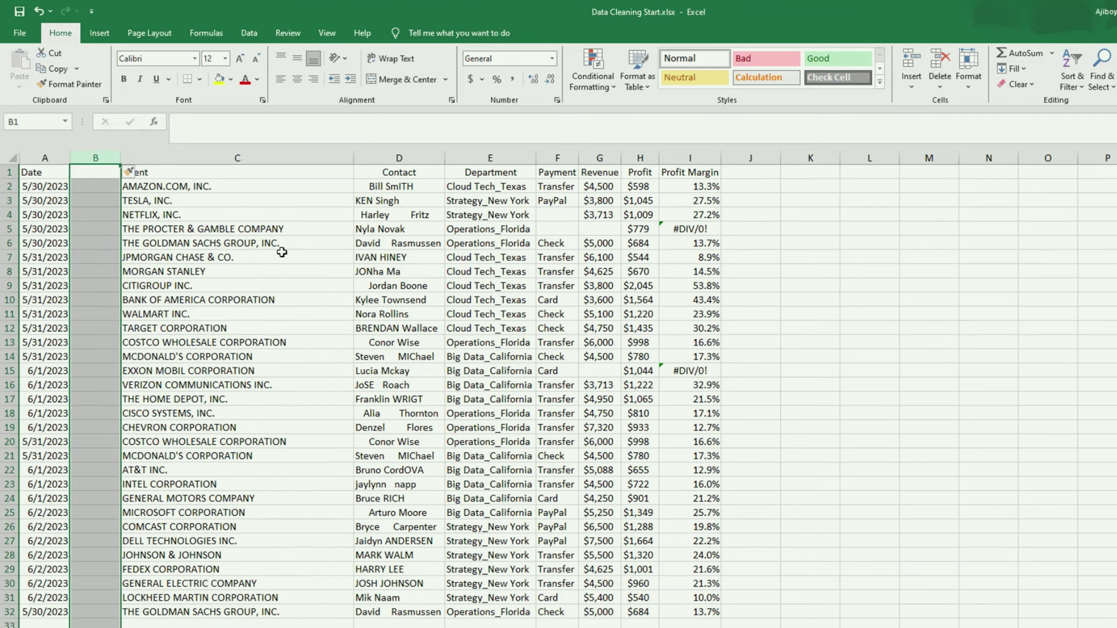
key("ctrl+z")
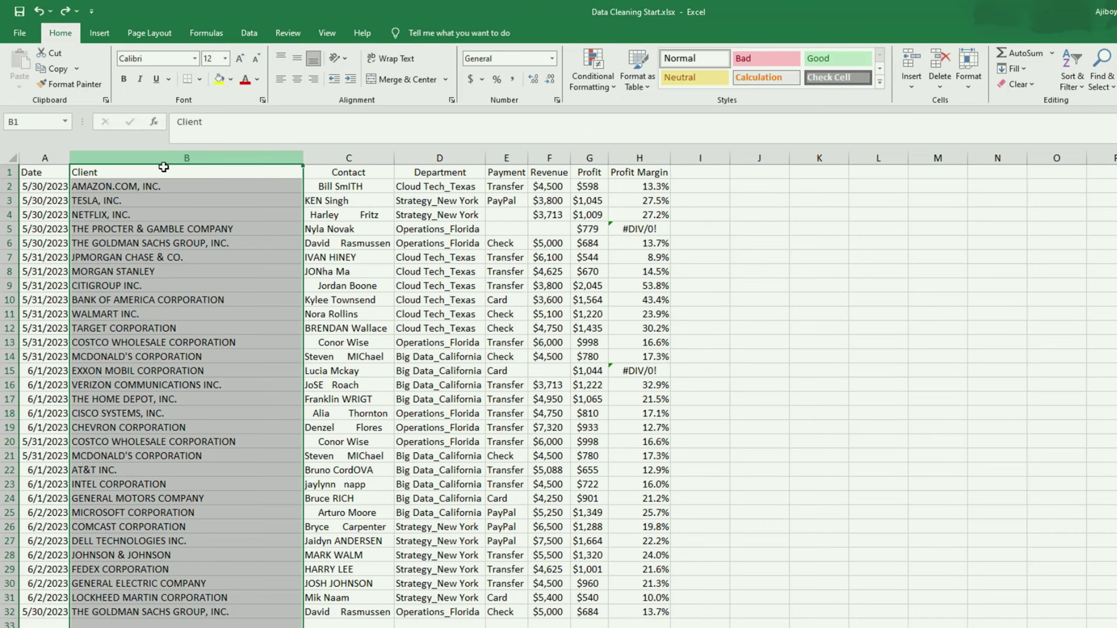
Step: Insert a blank column between Client and Contact and give it the header Client Name in C1
right_click(344, 159)
left_click(385, 272)
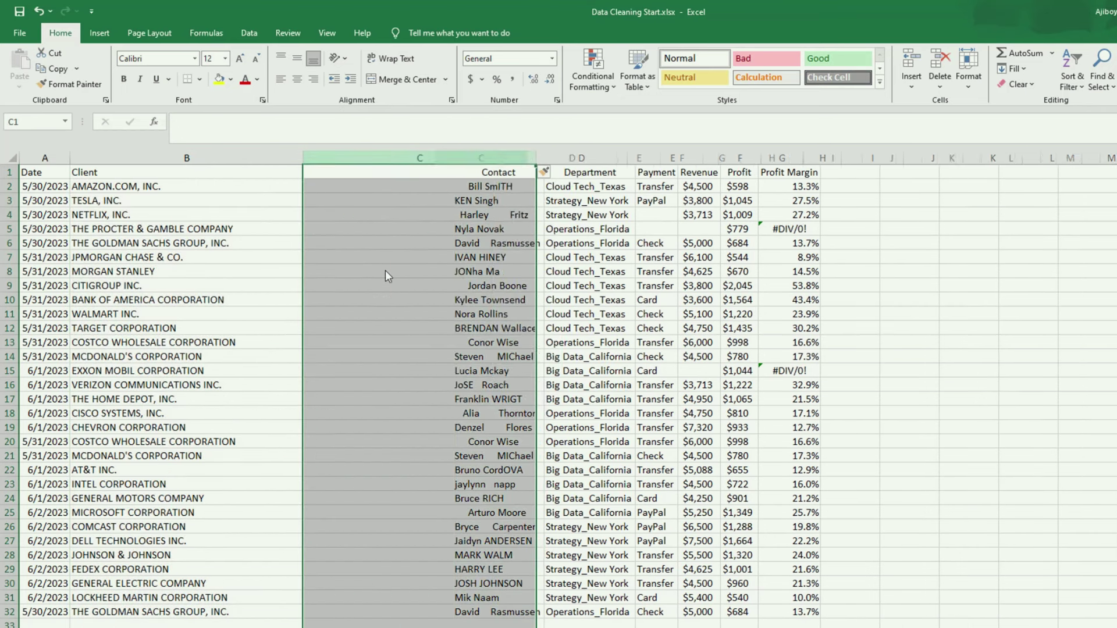
double_click(386, 173)
type("lie")
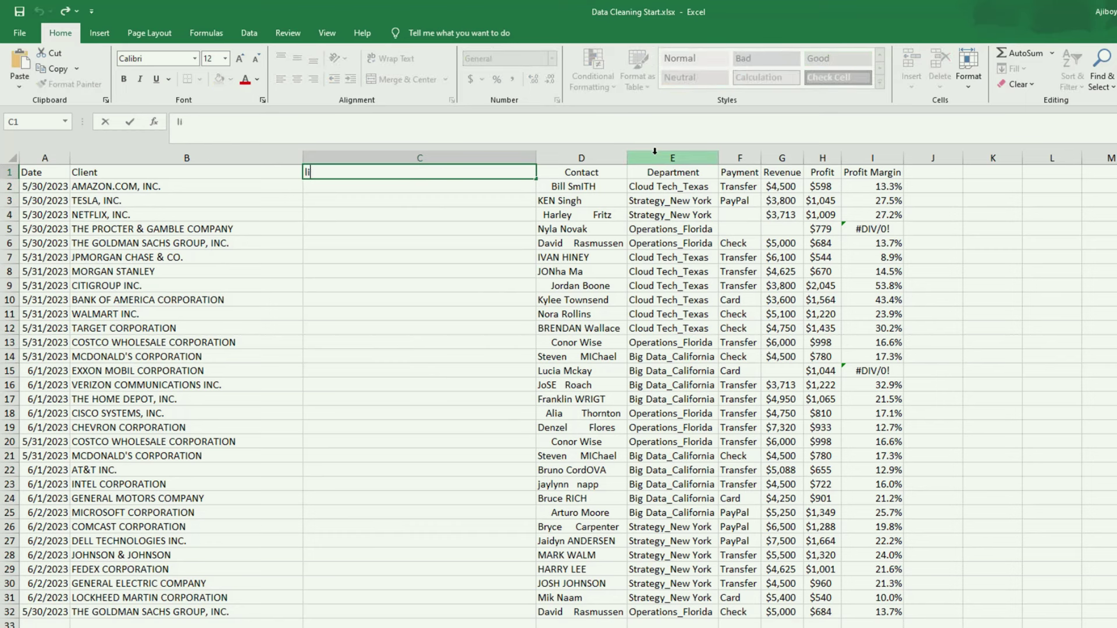
key("BackSpace")
key("BackSpace")
key("BackSpace")
type("Clien")
key("BackSpace")
key("BackSpace")
type("ent Name")
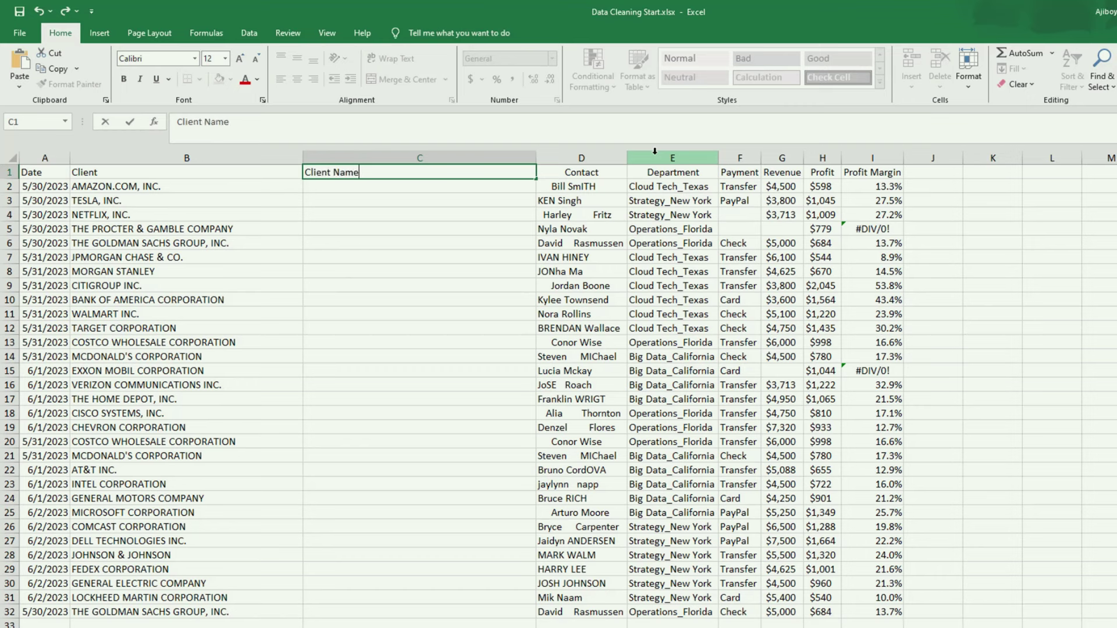
Step: Enter the formula =PROPER(B2) in C2 to convert the first client's name to proper case
left_click(313, 185)
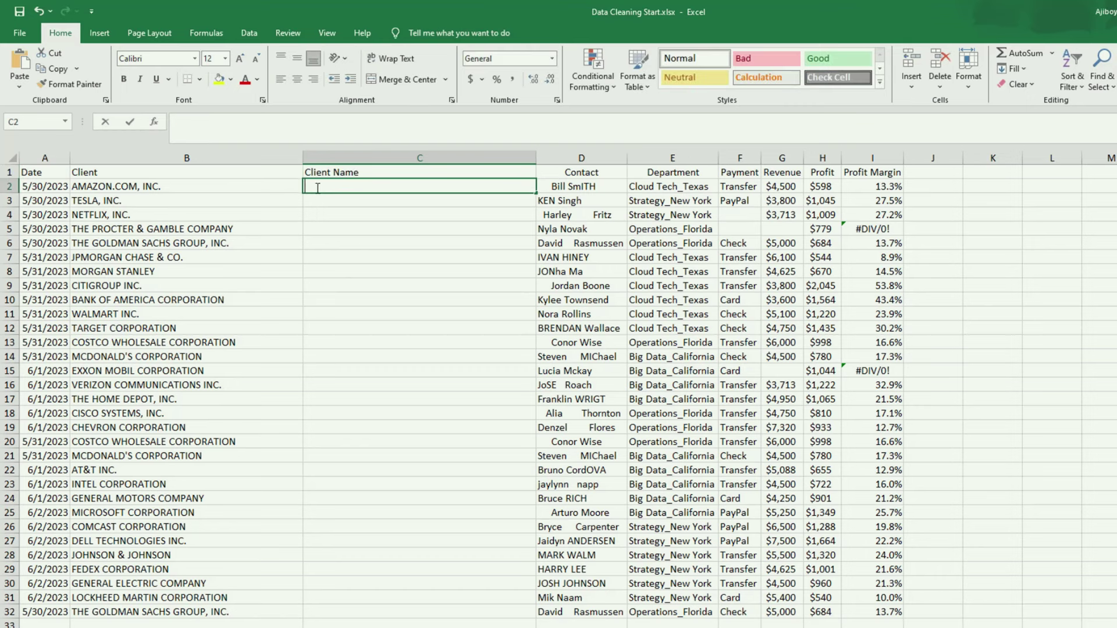
type("=")
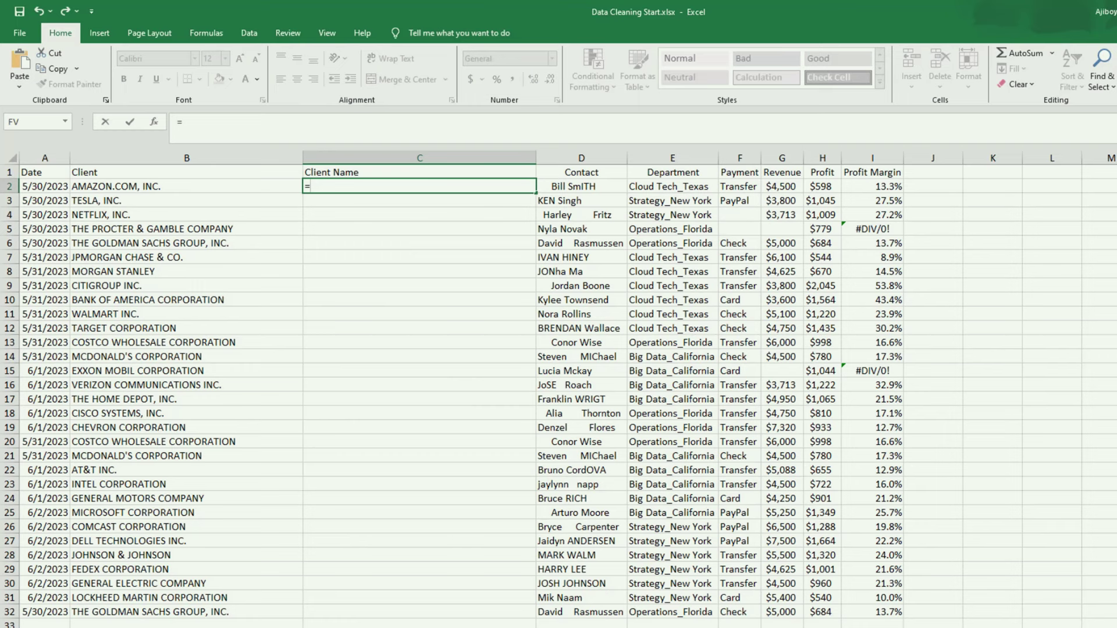
type("Prop")
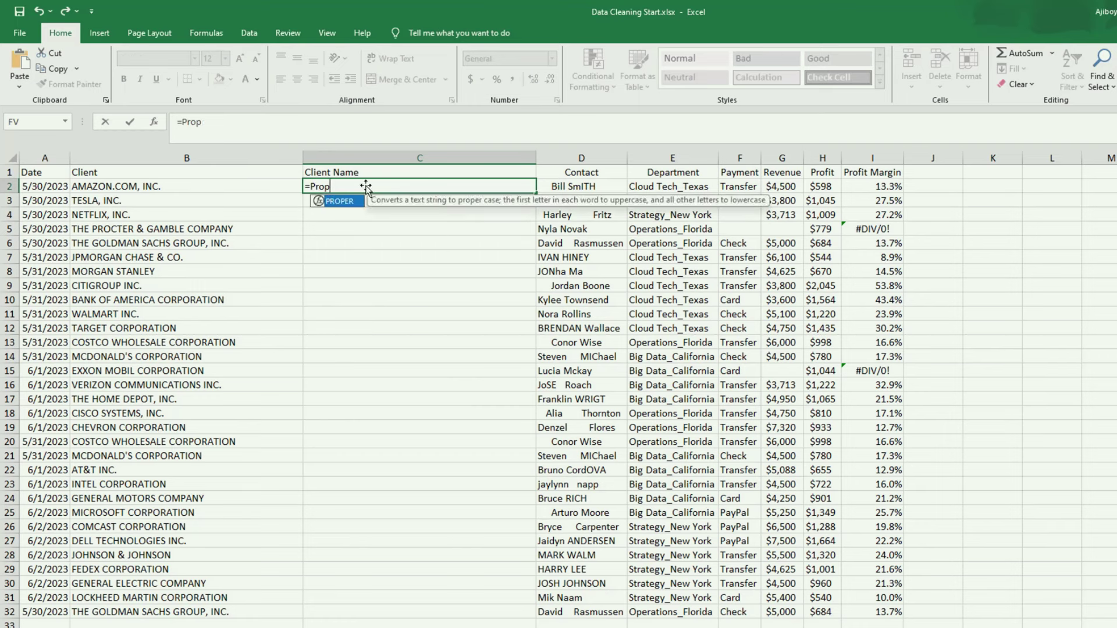
double_click(340, 201)
left_click(149, 187)
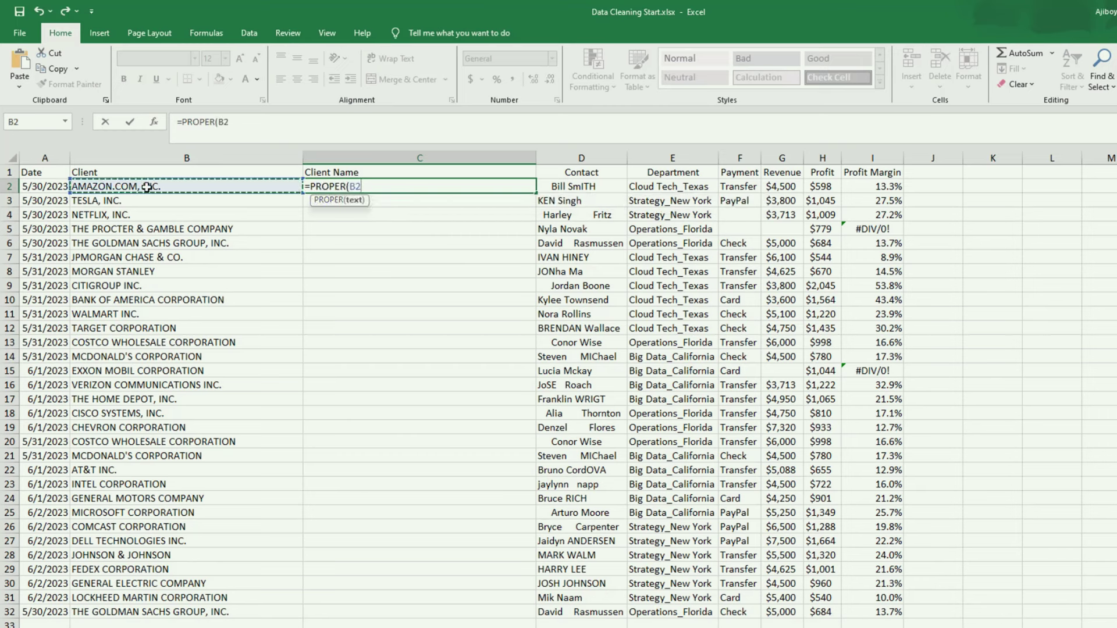
key("Return")
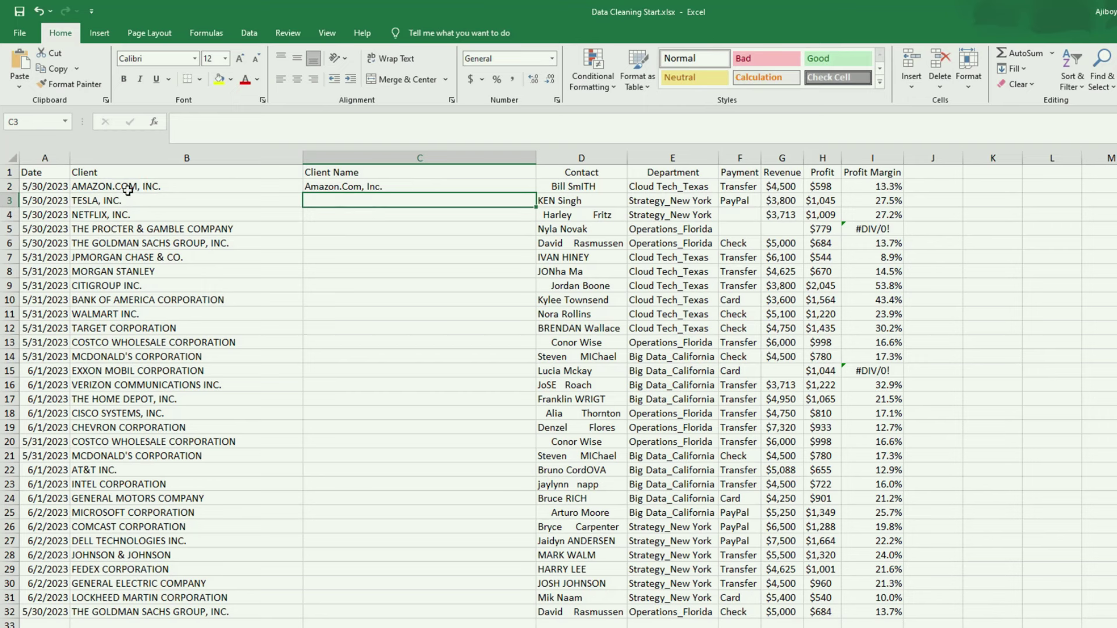
Step: Fill the PROPER formula from C2 down the Client Name column to row 32
left_click(400, 181)
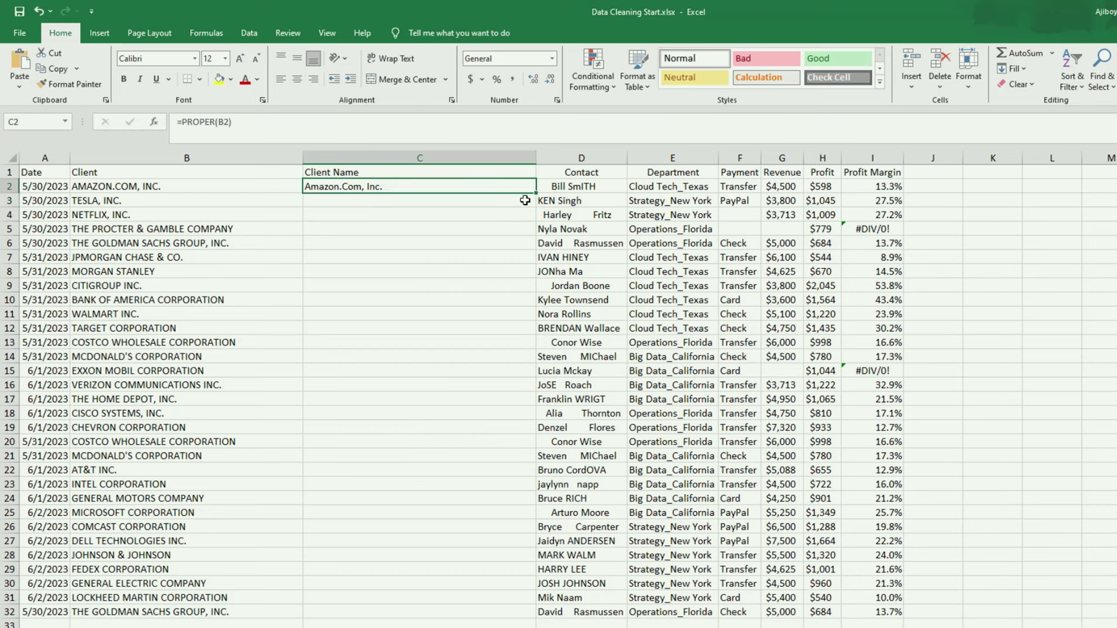
left_click_drag(536, 194, 524, 619)
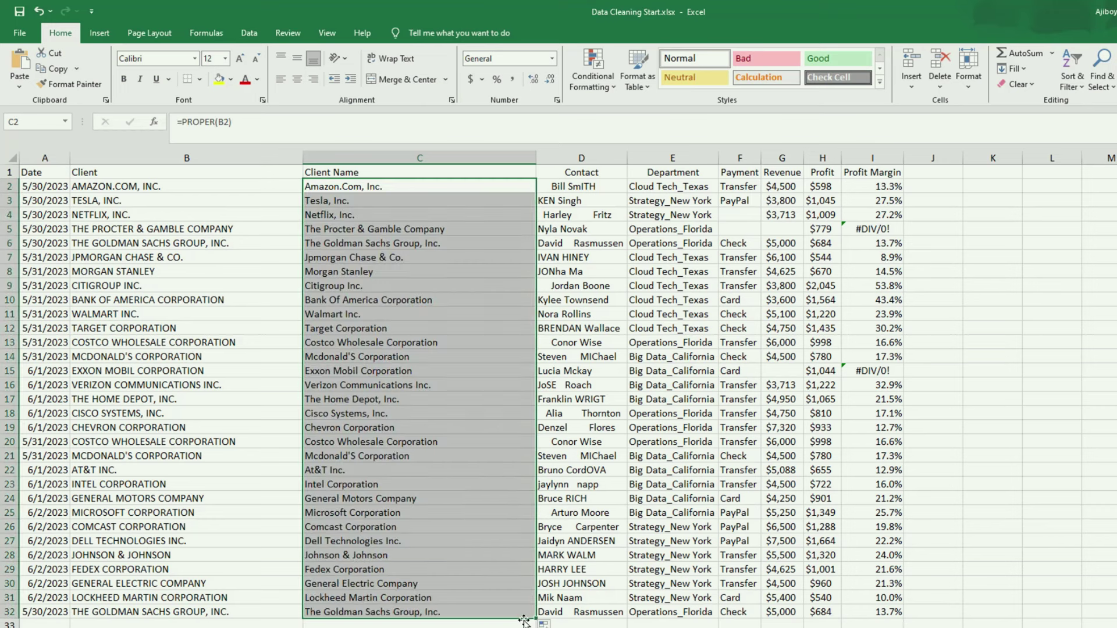
key("ctrl+z")
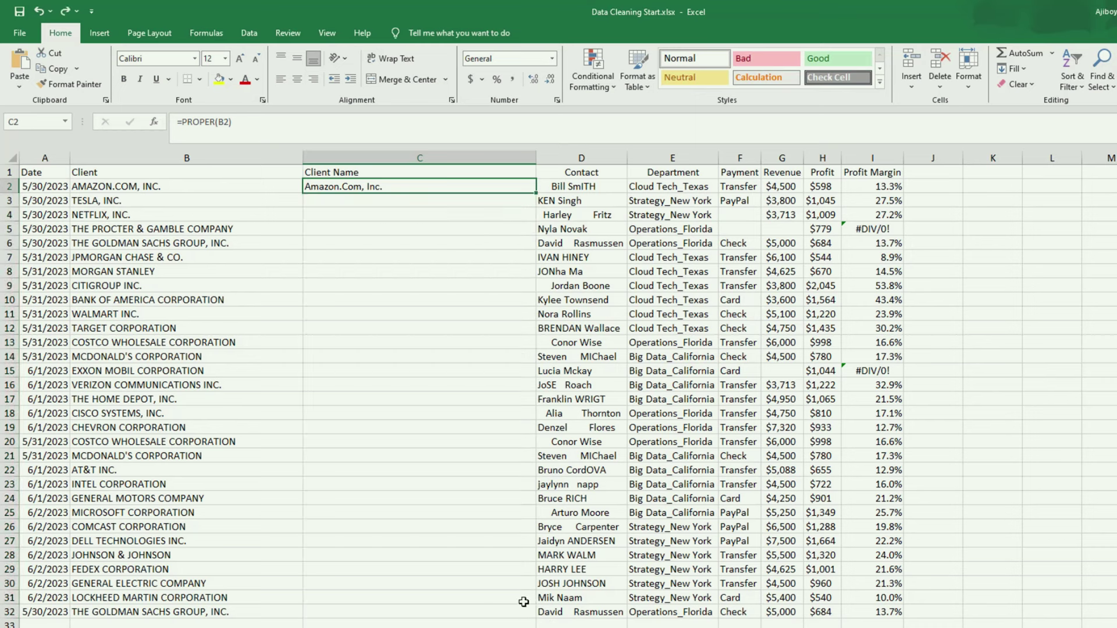
double_click(536, 193)
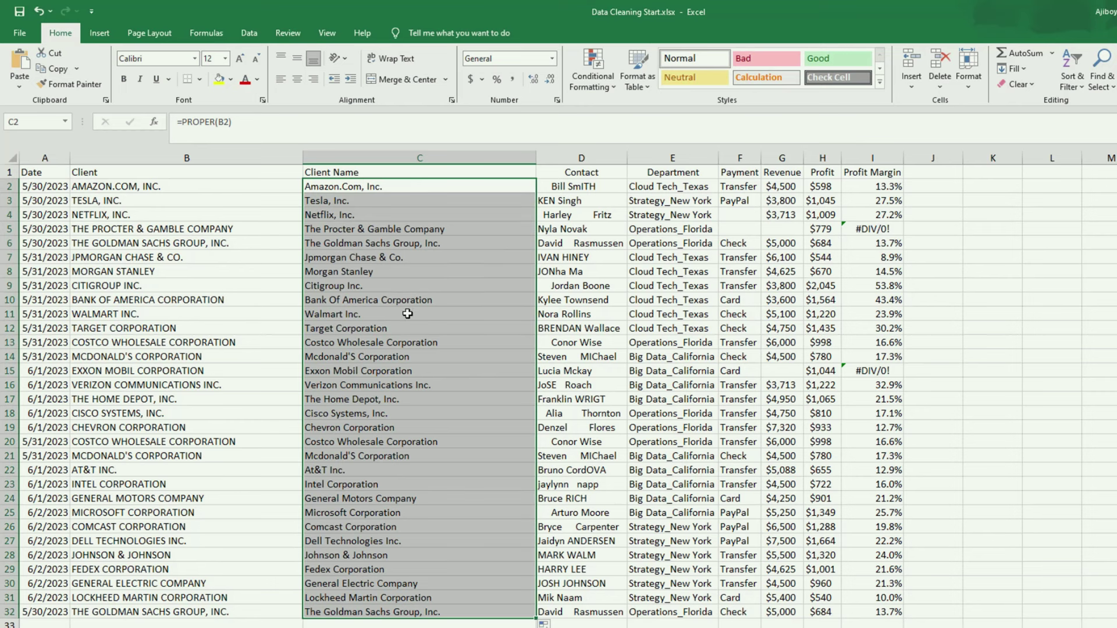
Step: Try clearing the contents of the original Client column, and undo the deletion
left_click(182, 154)
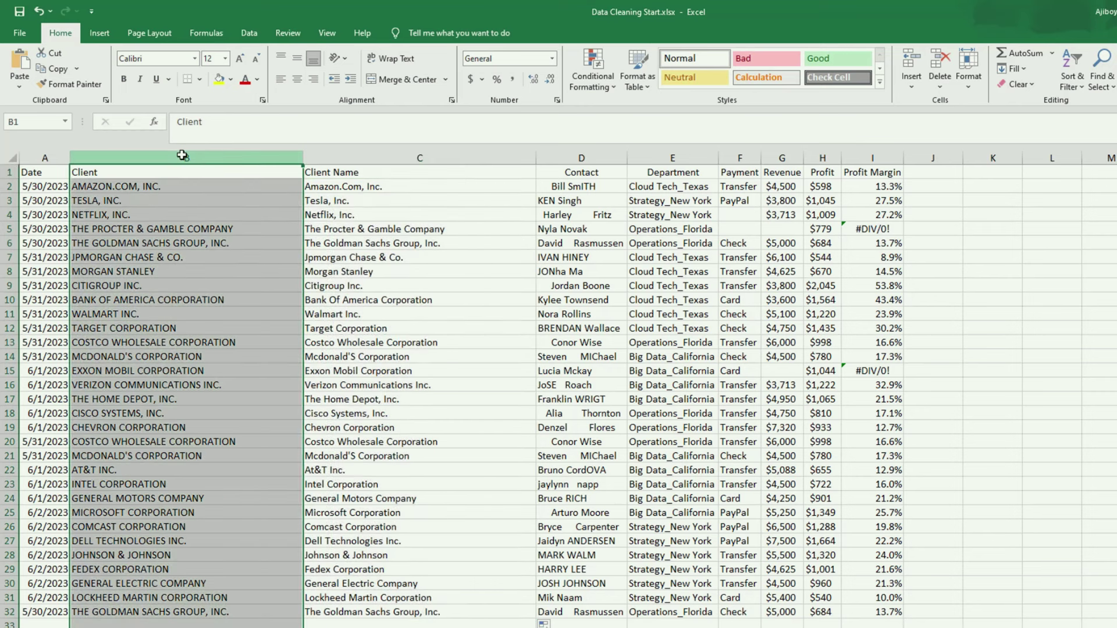
key("Delete")
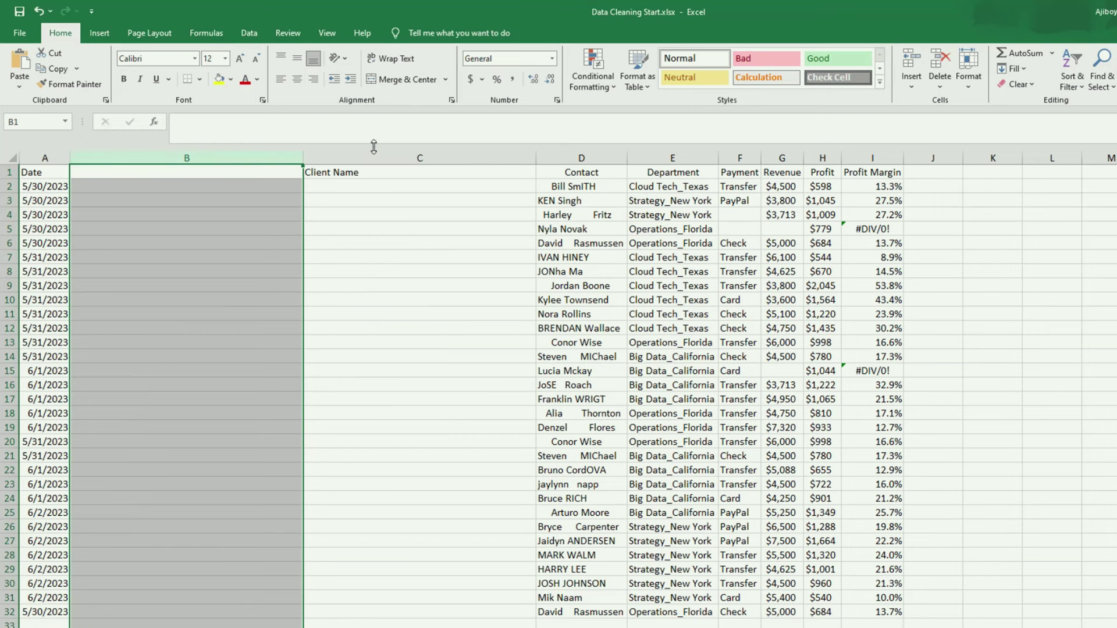
key("ctrl+z")
Step: Inspect the formula in the first Client Name cell to see which Client cell it refers to
left_click(390, 154)
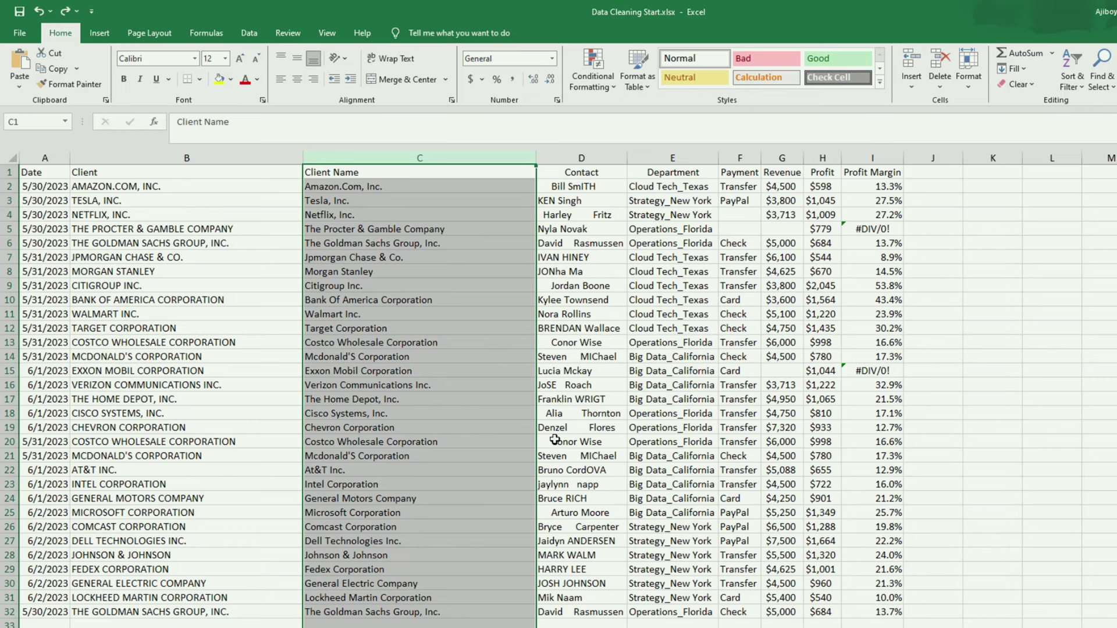
left_click(454, 183)
double_click(455, 184)
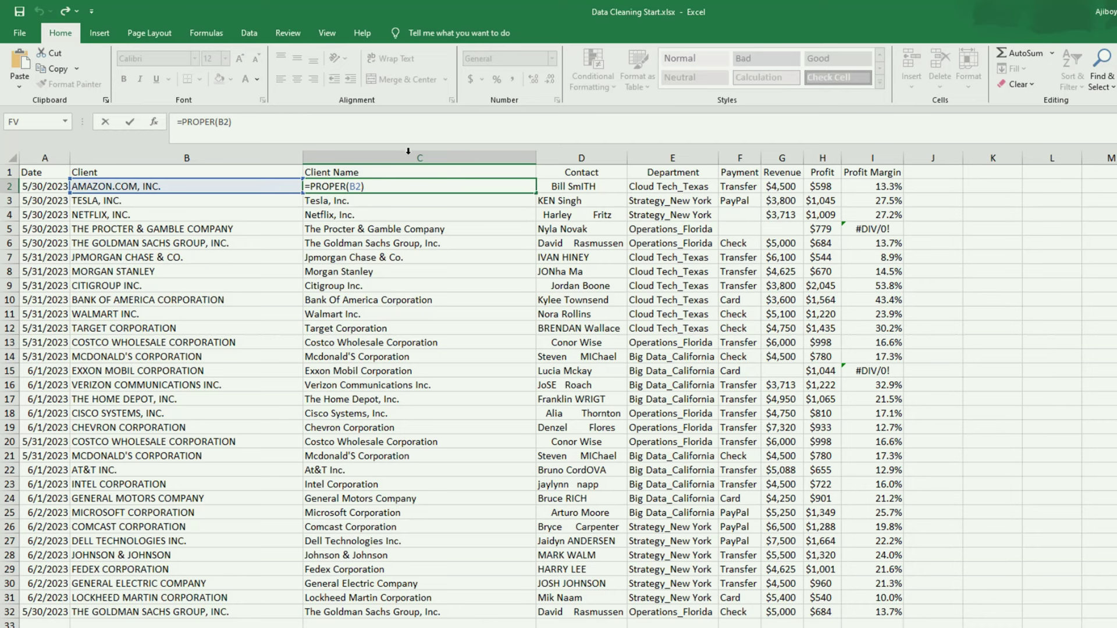
left_click(224, 442)
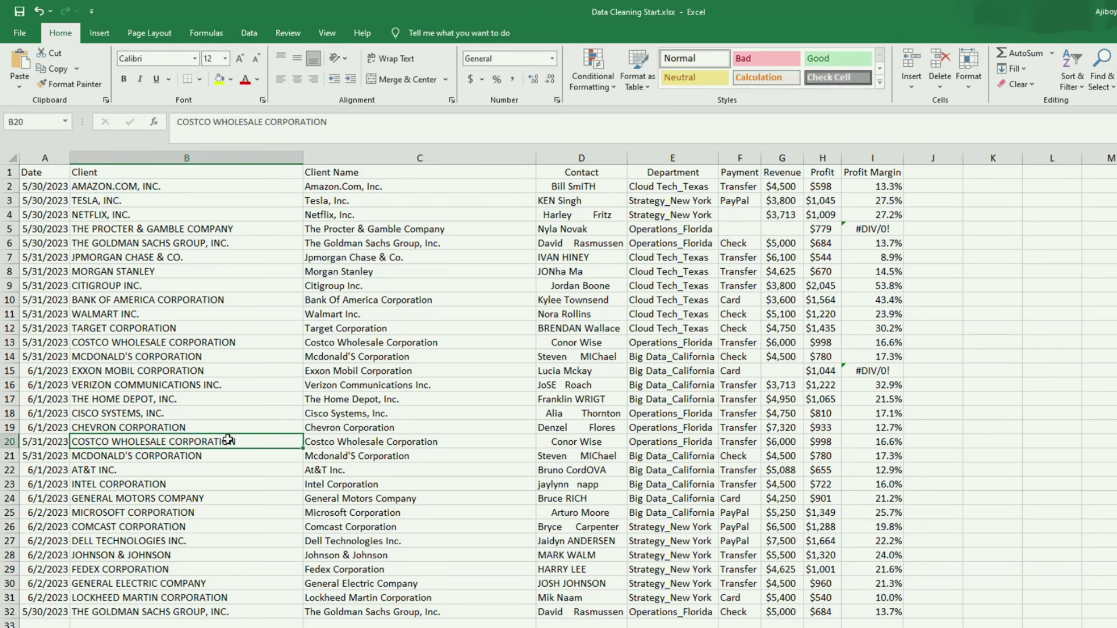
Step: Copy the Client Name column C and paste it as values over the original Client column B
left_click(419, 154)
key("ctrl+c")
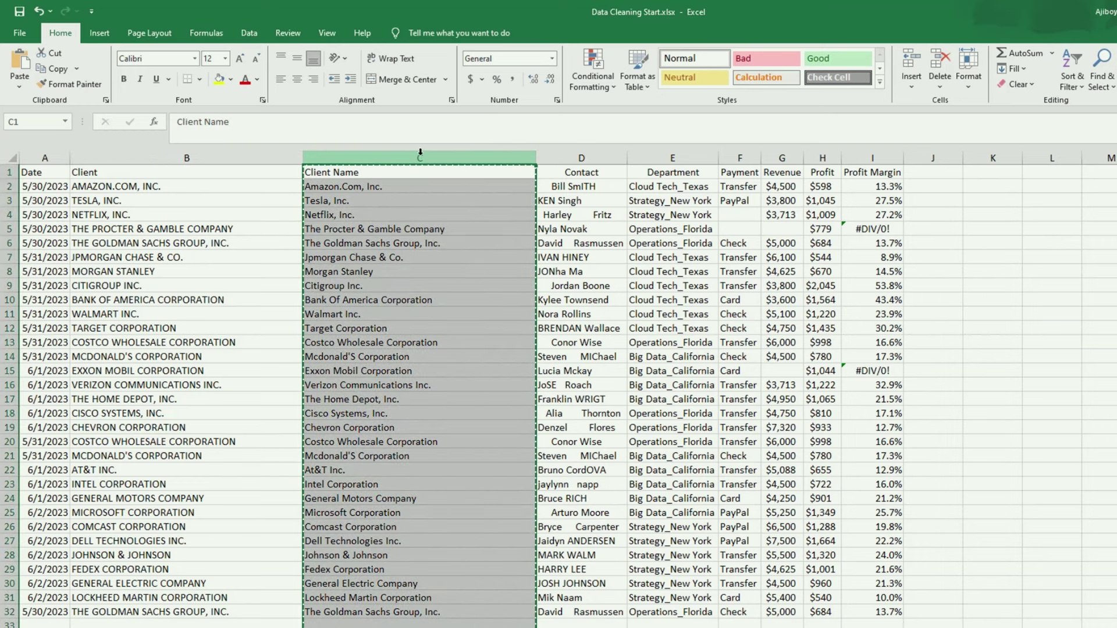
left_click(224, 157)
right_click(177, 154)
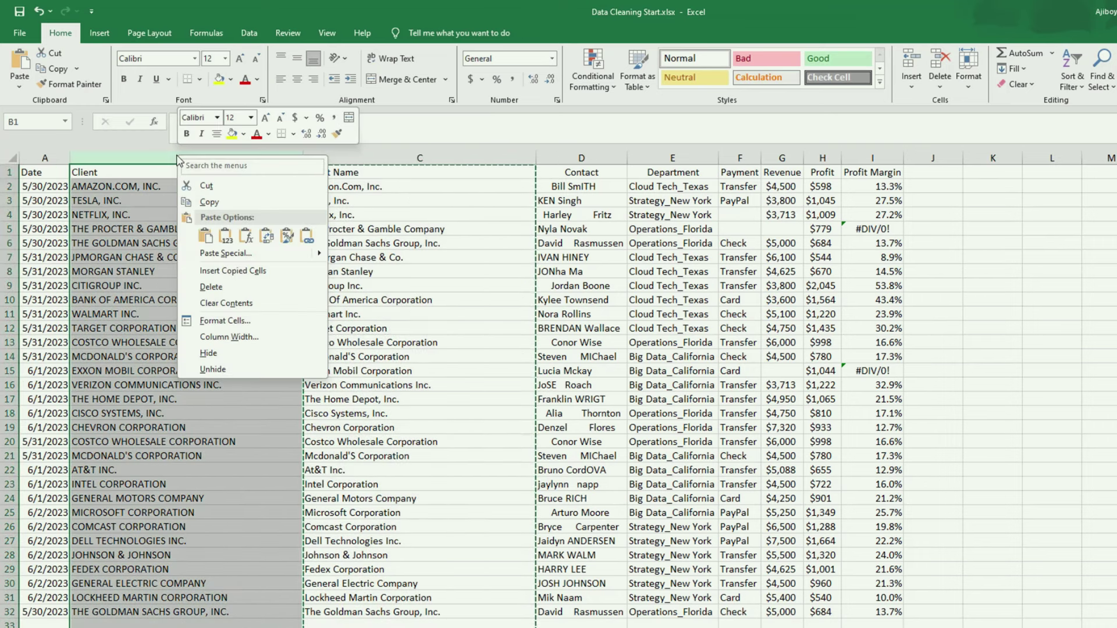
left_click(227, 236)
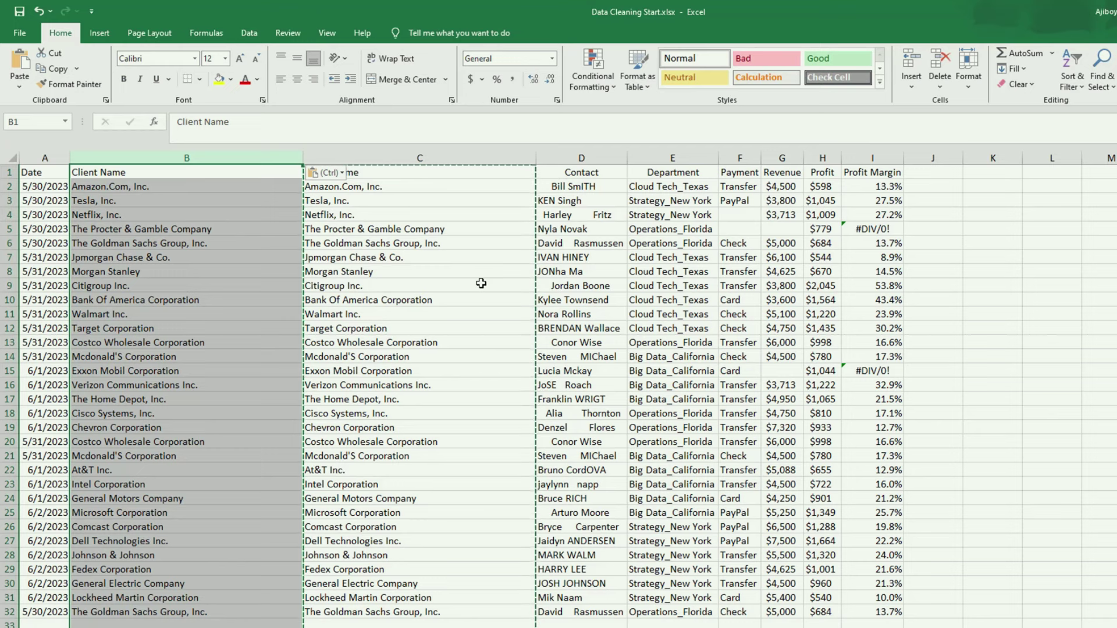
Step: Clear the redundant Client Name formula column C and delete the column from the sheet
left_click(444, 157)
key("Delete")
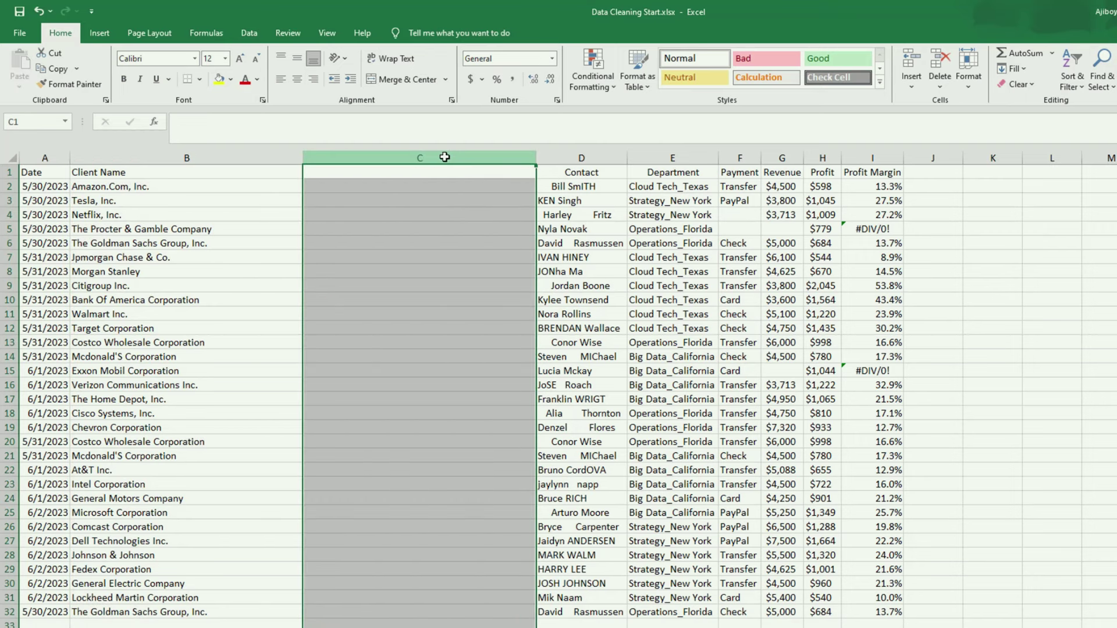
right_click(445, 157)
left_click(514, 290)
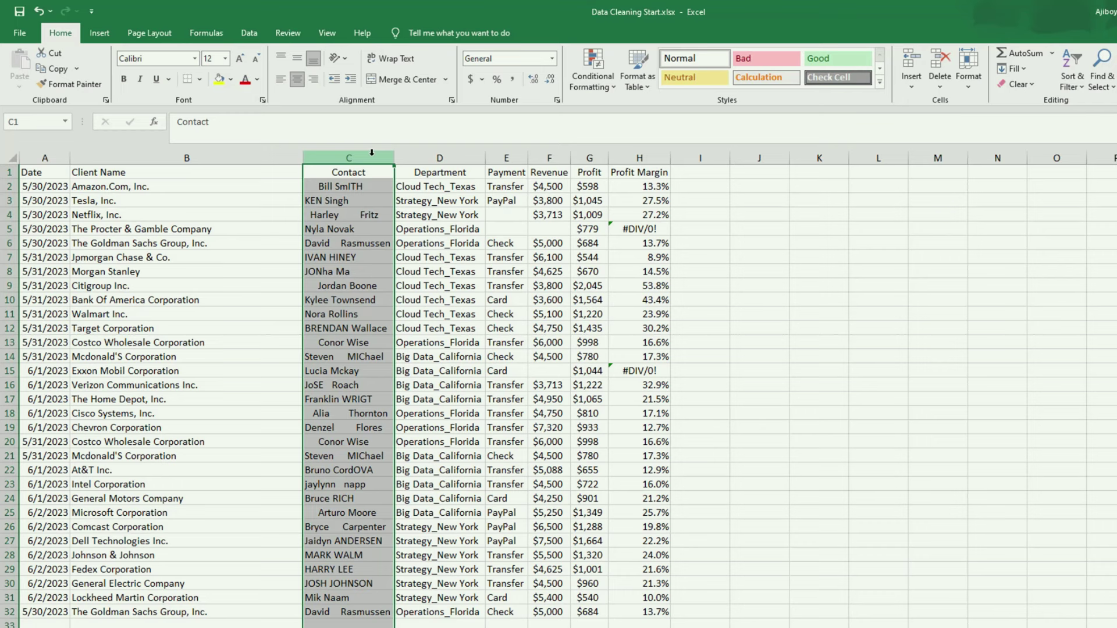
left_click(355, 187)
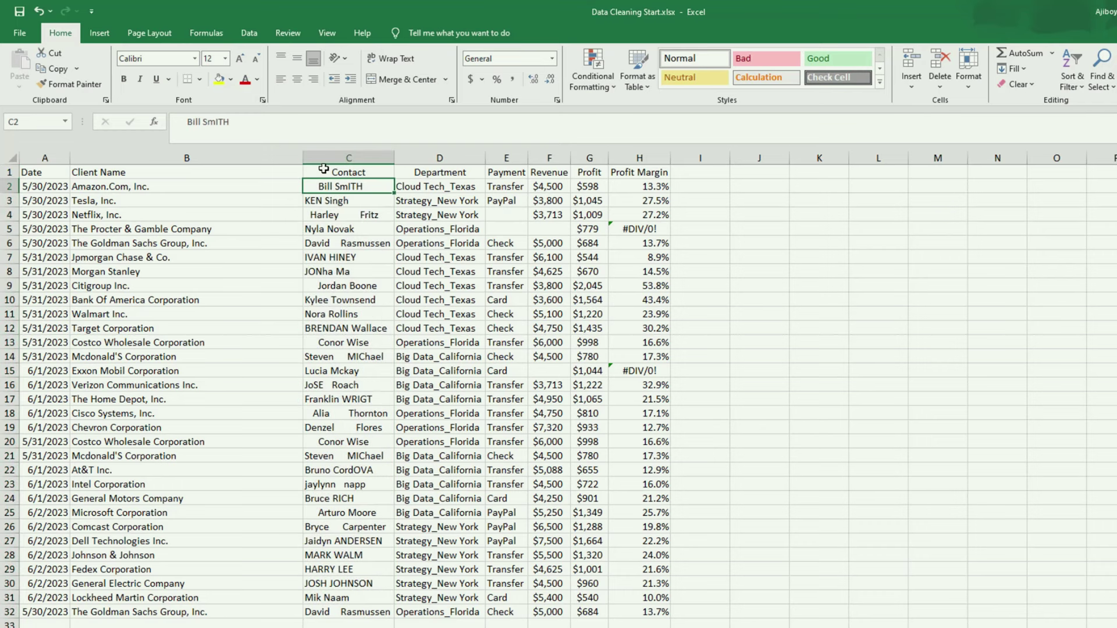
left_click(328, 171)
double_click(328, 171)
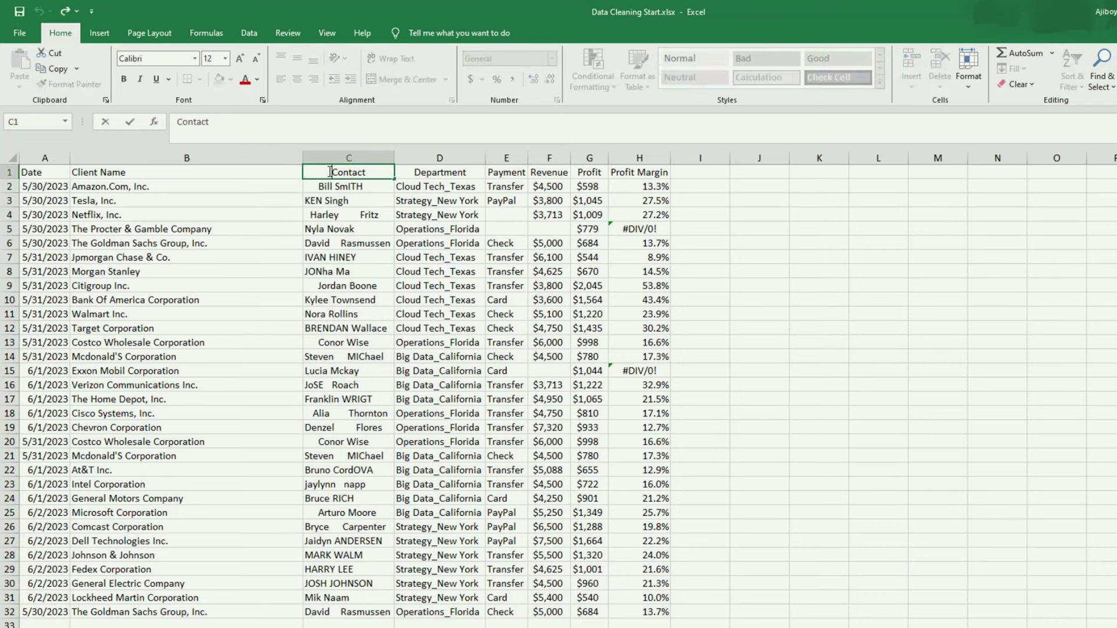
left_click(376, 190)
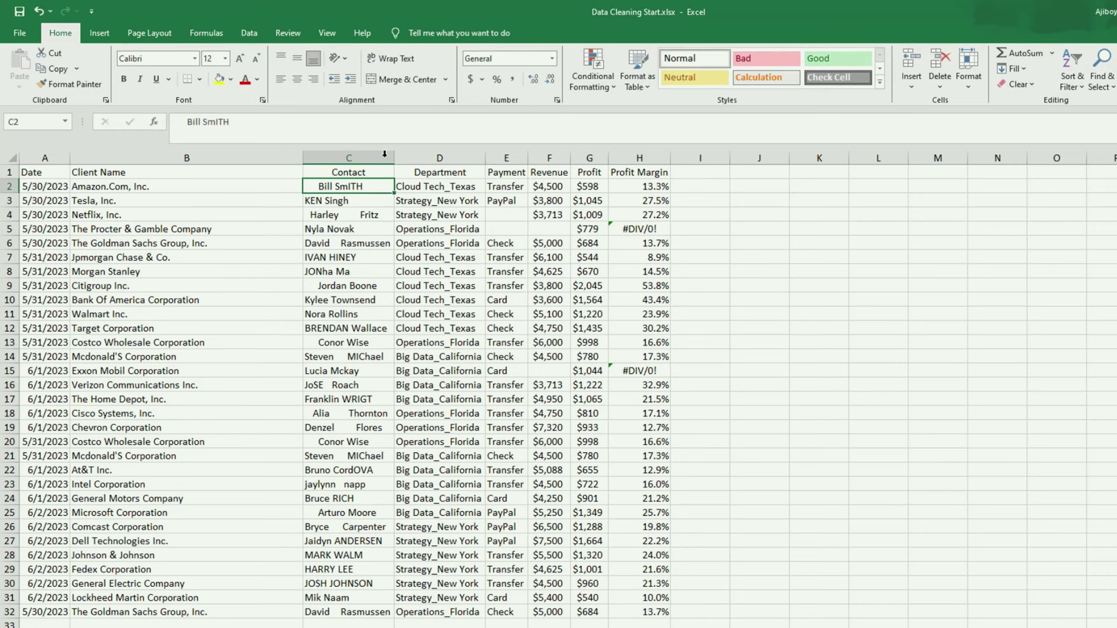
Step: Insert a new column between Contact and Department and enter the header Contact in D1
left_click(411, 156)
right_click(413, 156)
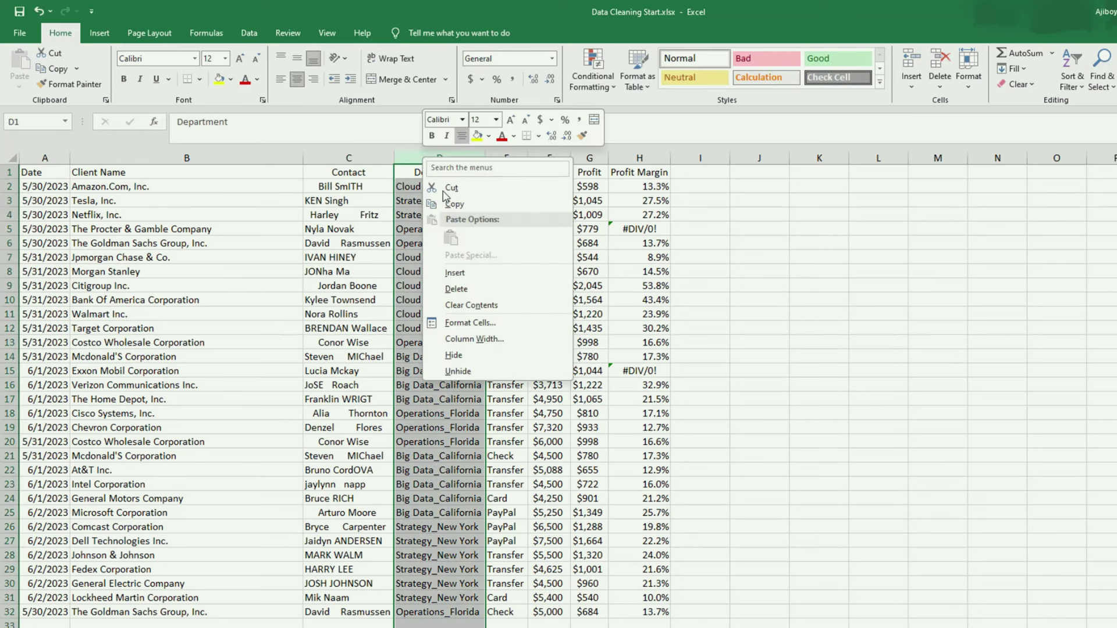
left_click(460, 274)
double_click(455, 172)
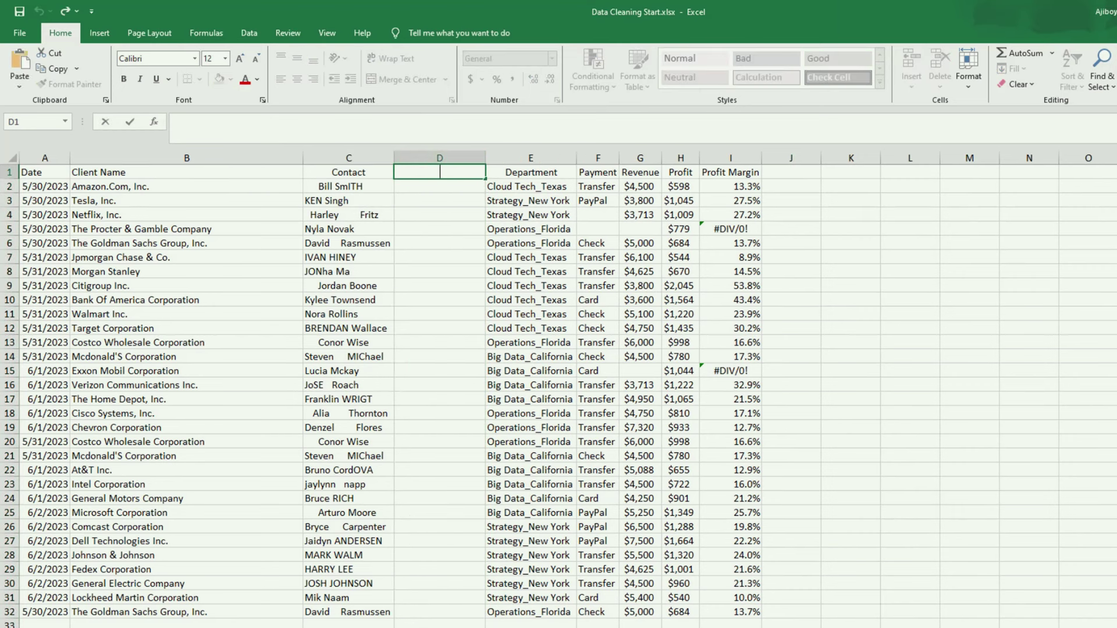
type("Contact")
Step: Enter the formula =TRIM(C2) in D2 to strip the extra spaces from the first contact's name
left_click(478, 186)
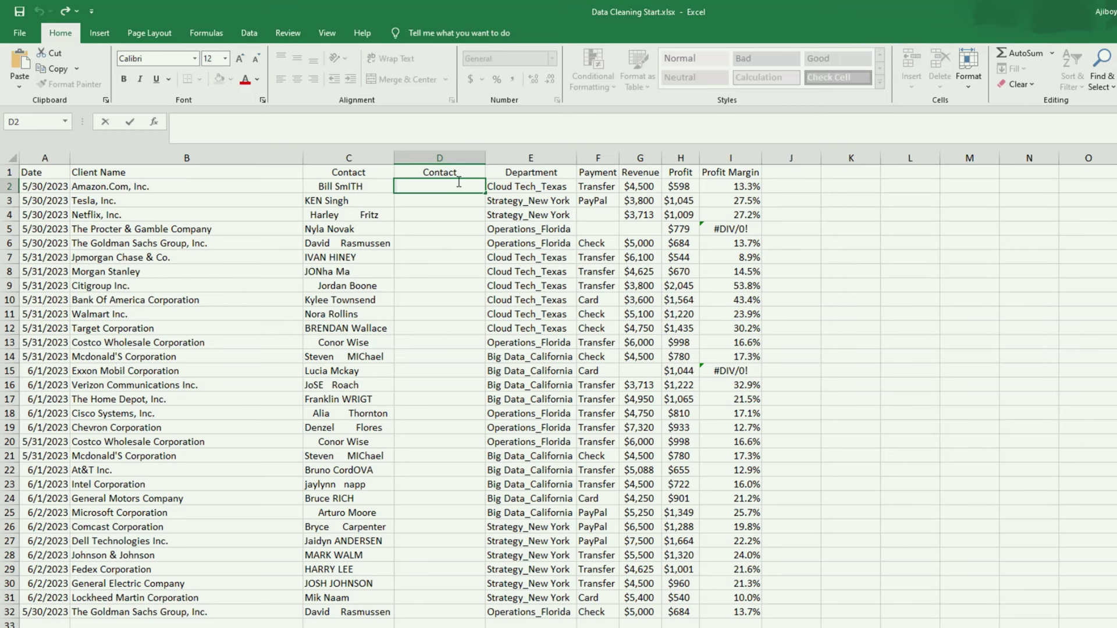
type("=Tr")
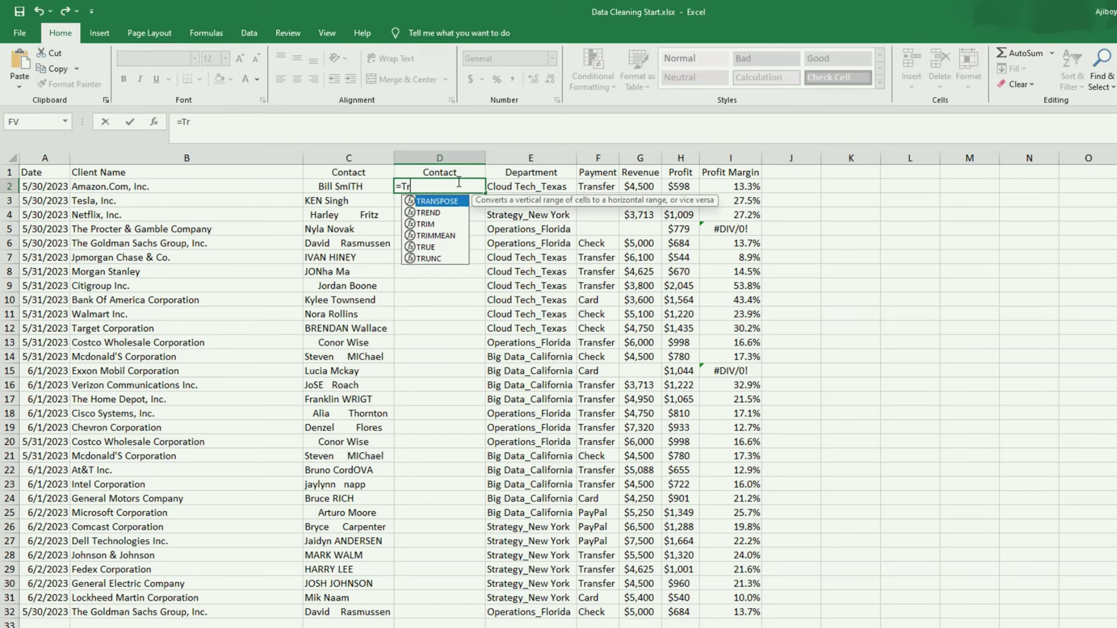
type("im")
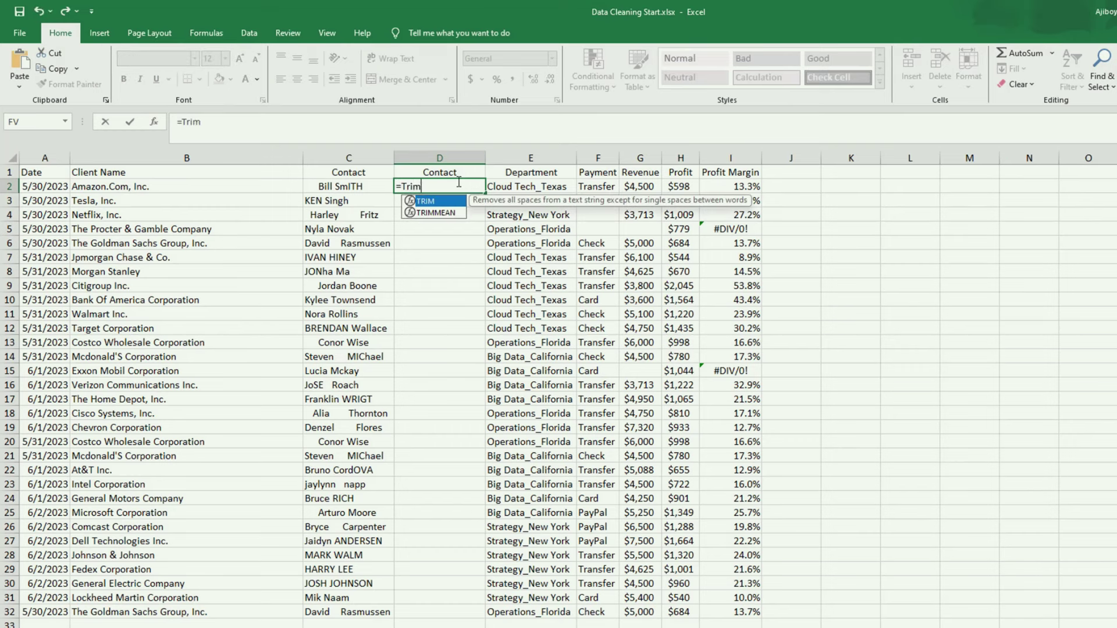
double_click(452, 203)
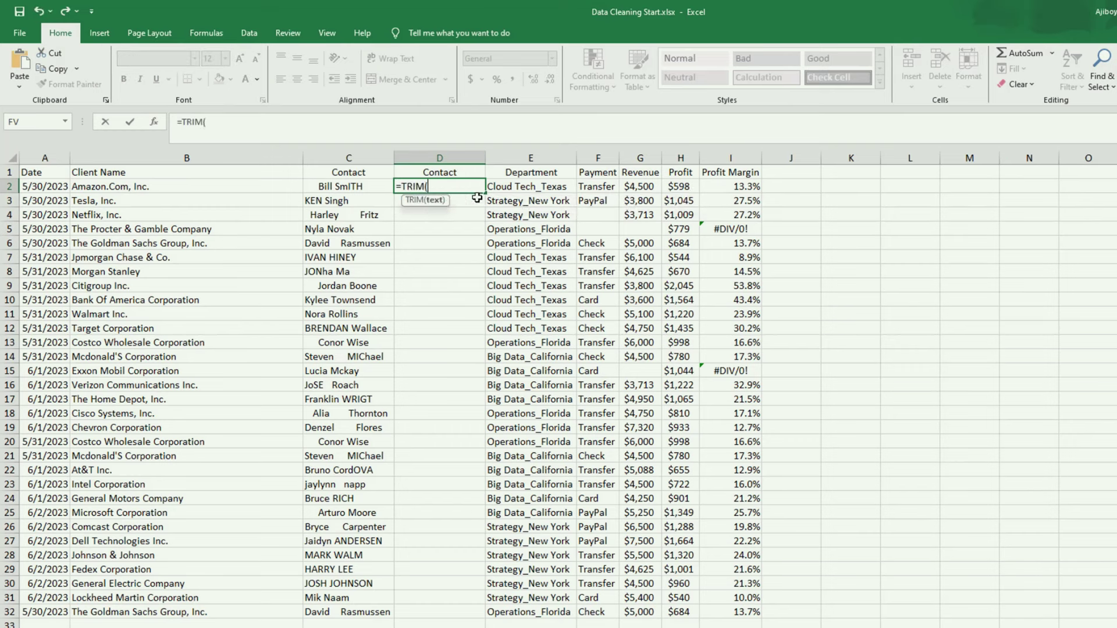
left_click(368, 187)
key("Return")
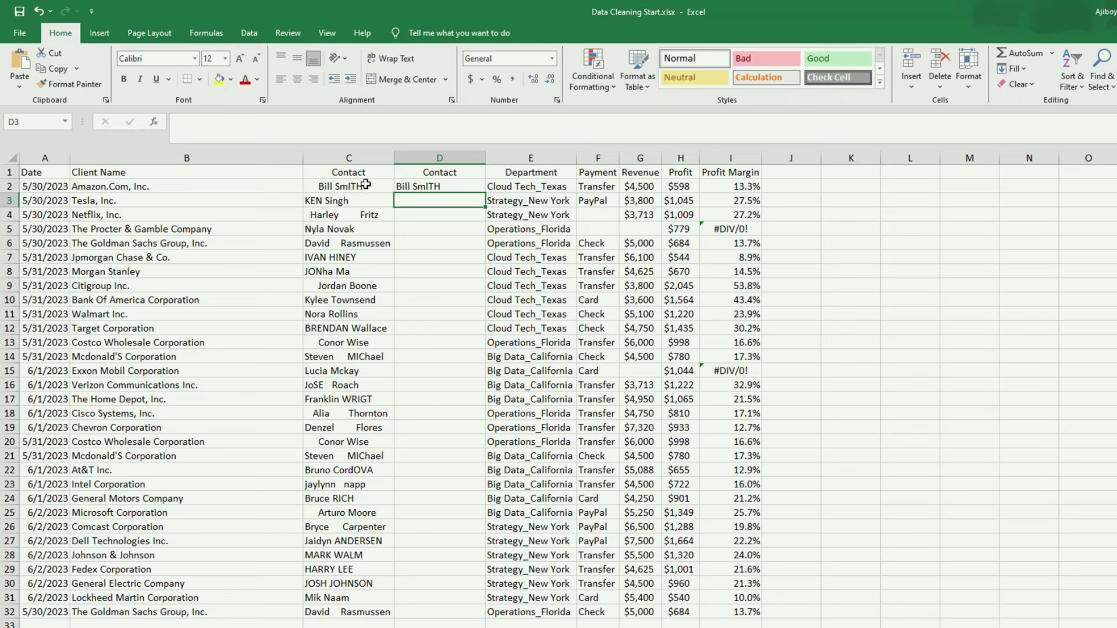
Step: Try left-aligning the new Contact header in D1, and undo the alignment change
left_click(424, 160)
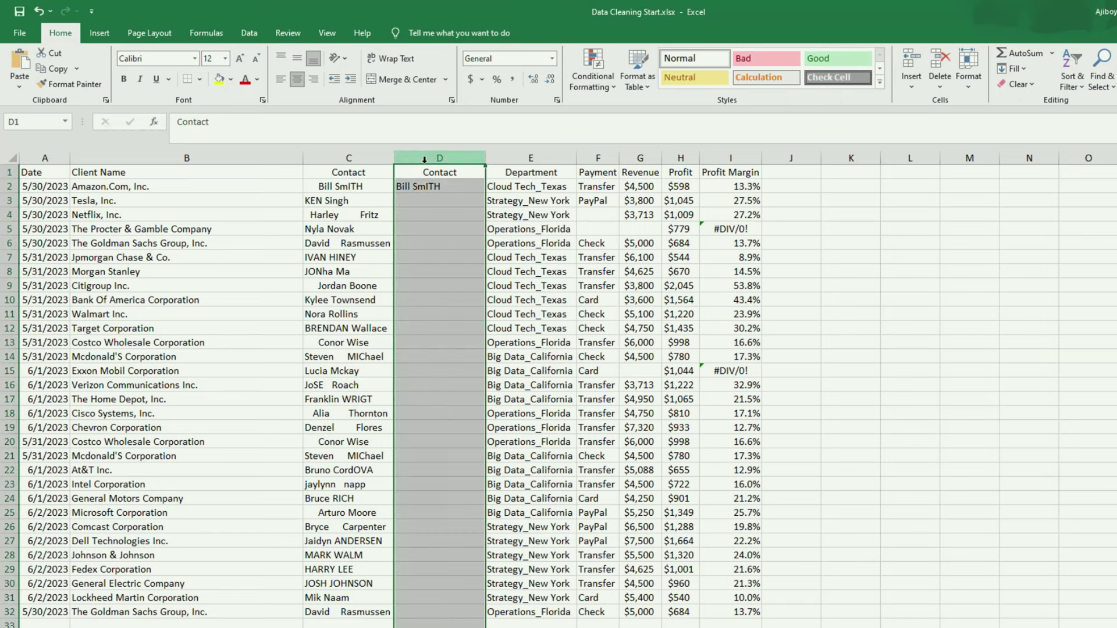
double_click(428, 173)
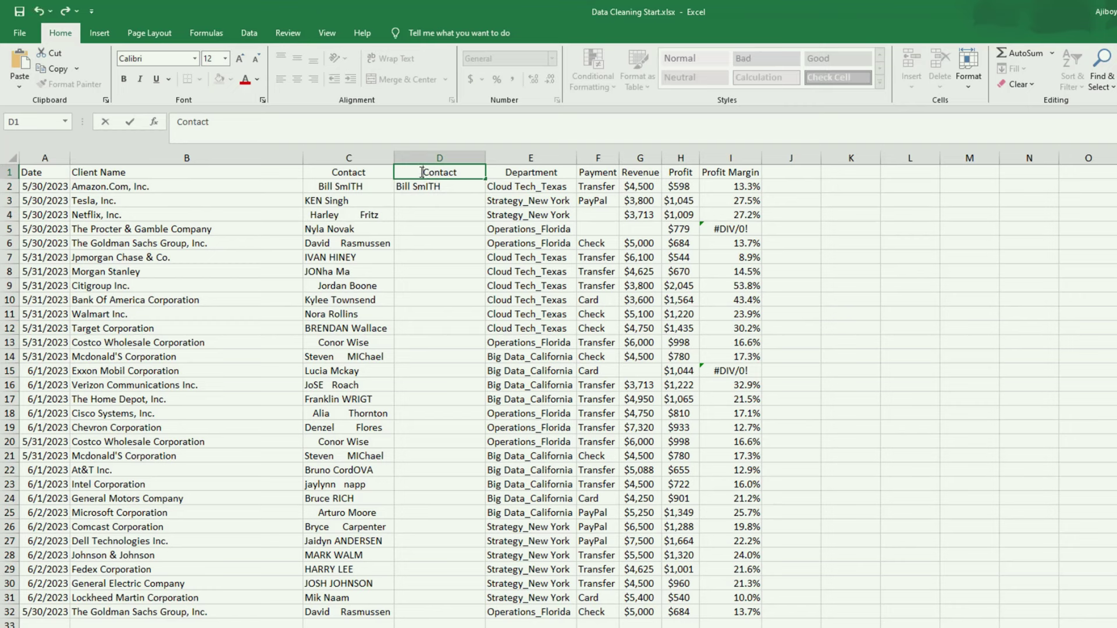
left_click(455, 232)
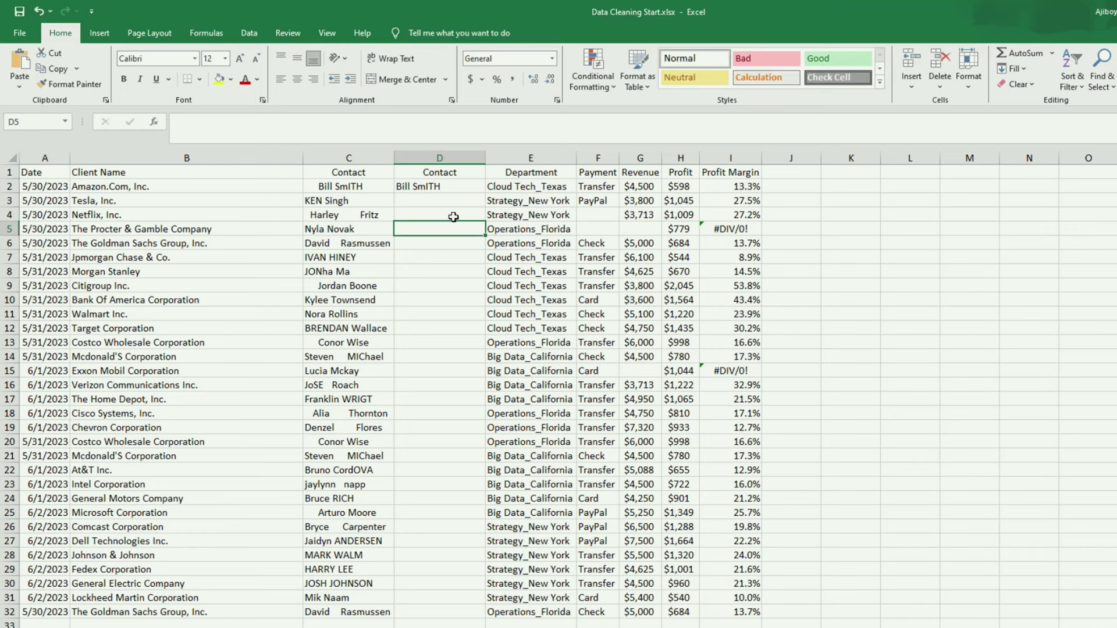
left_click(435, 170)
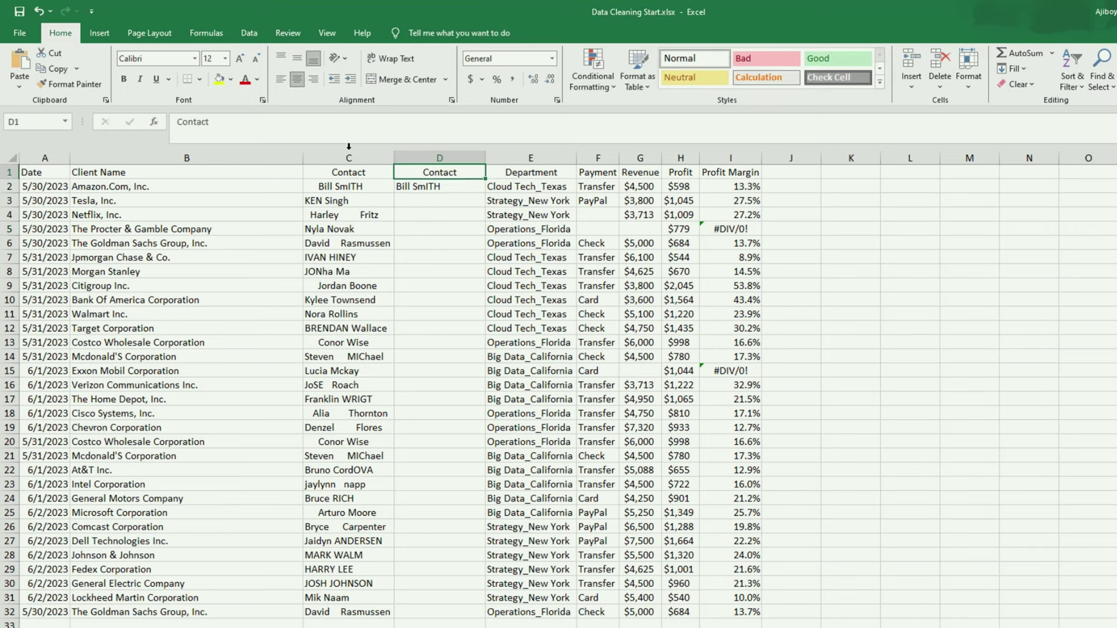
left_click(285, 80)
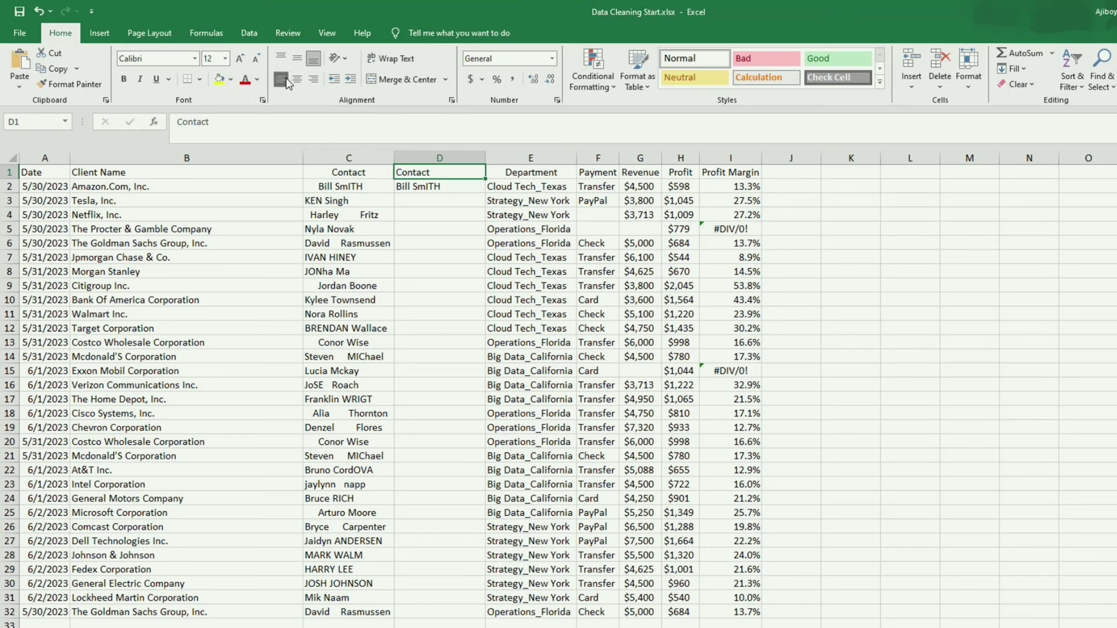
key("ctrl+z")
Step: Try filling the TRIM formula from D2 down the new Contact column to row 32, and undo the fill
left_click(434, 188)
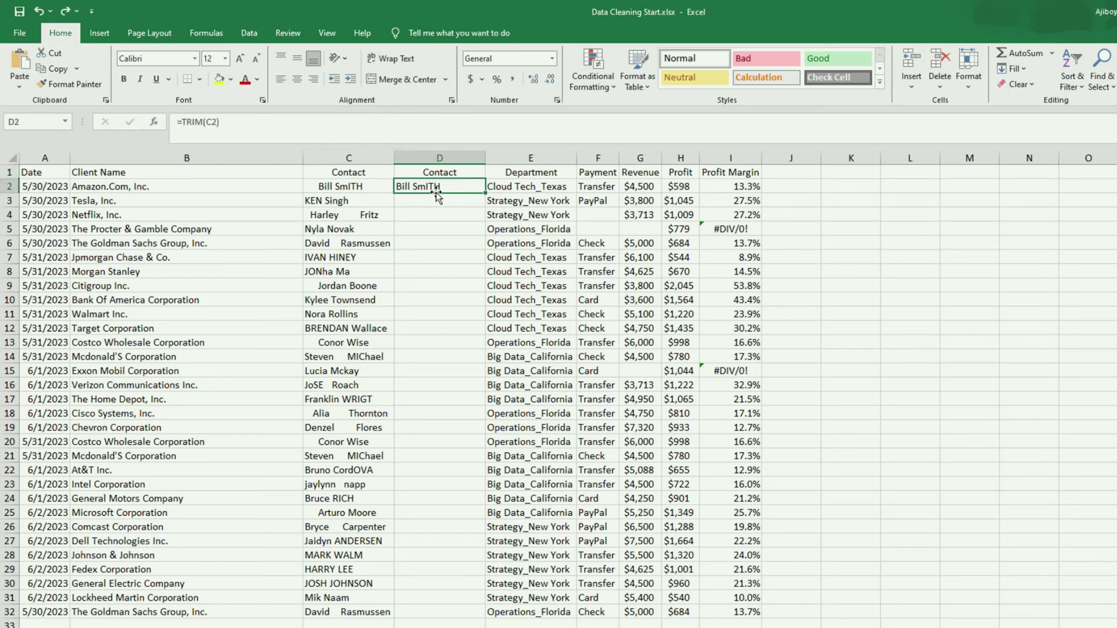
double_click(486, 192)
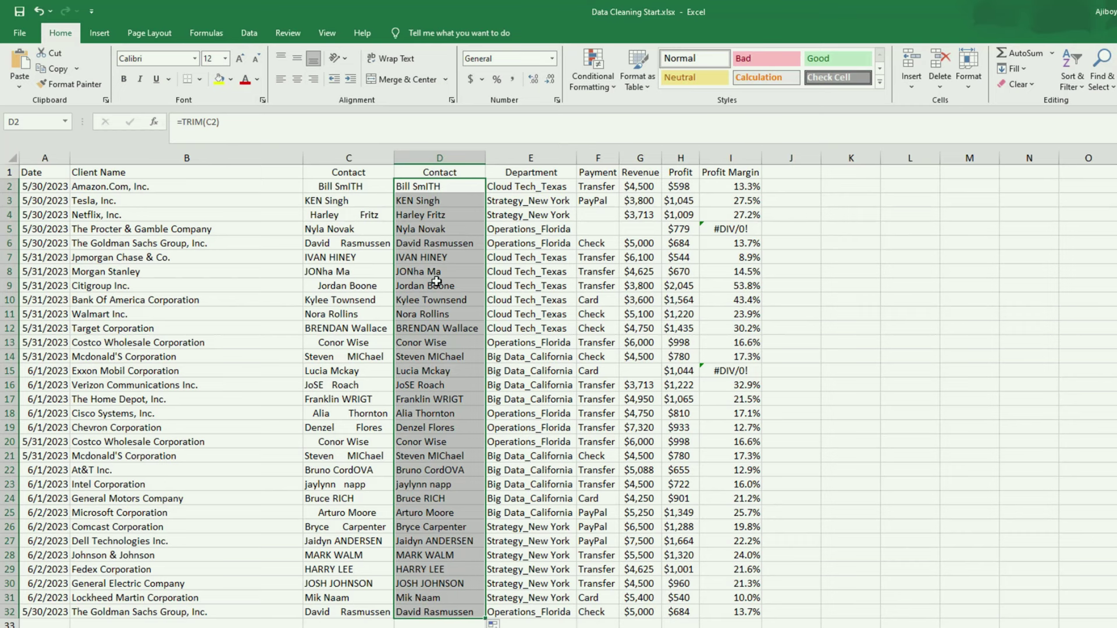
key("ctrl+z")
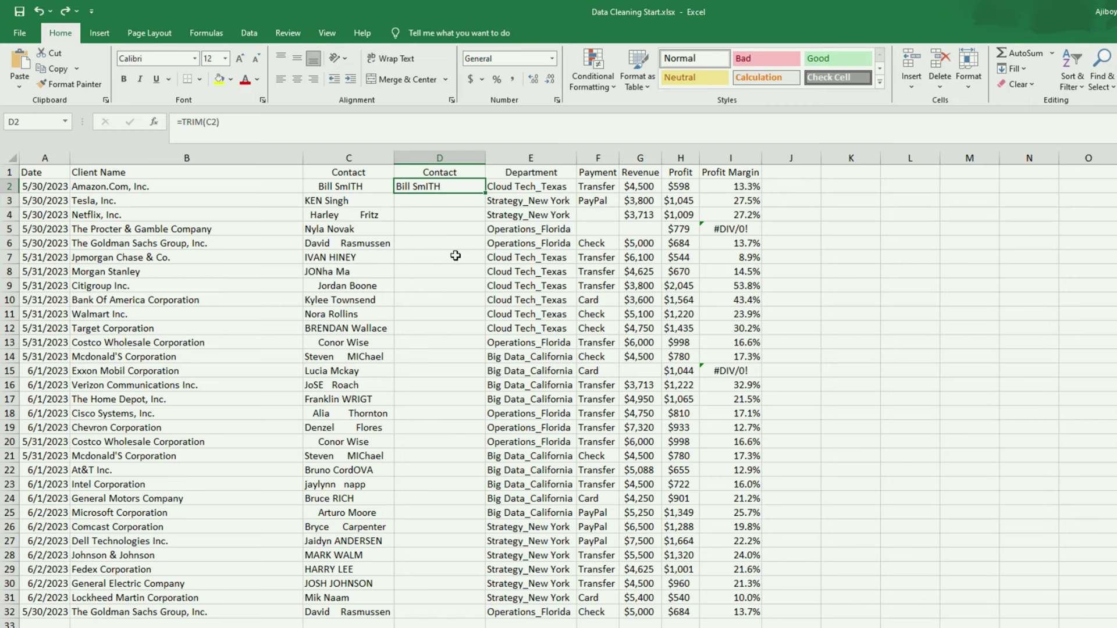
Step: Remove the TRIM formula from D2, leaving the cell empty for a new formula
double_click(452, 187)
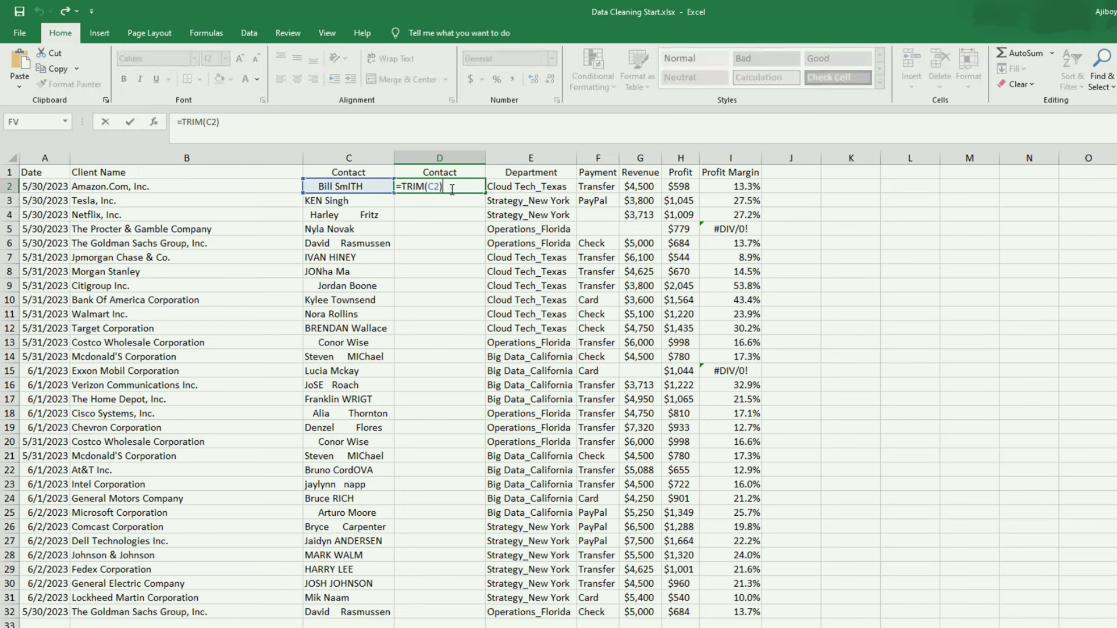
key("BackSpace")
key("BackSpace")
key("BackSpace")
key("BackSpace")
key("BackSpace")
key("BackSpace")
key("BackSpace")
key("BackSpace")
key("BackSpace")
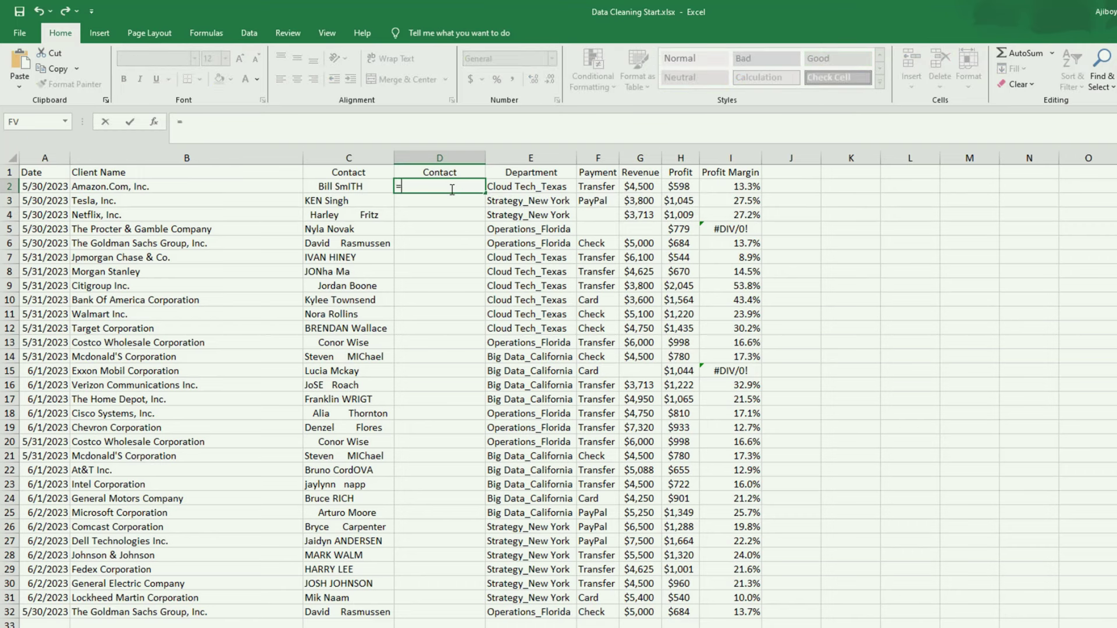
key("Escape")
type("p")
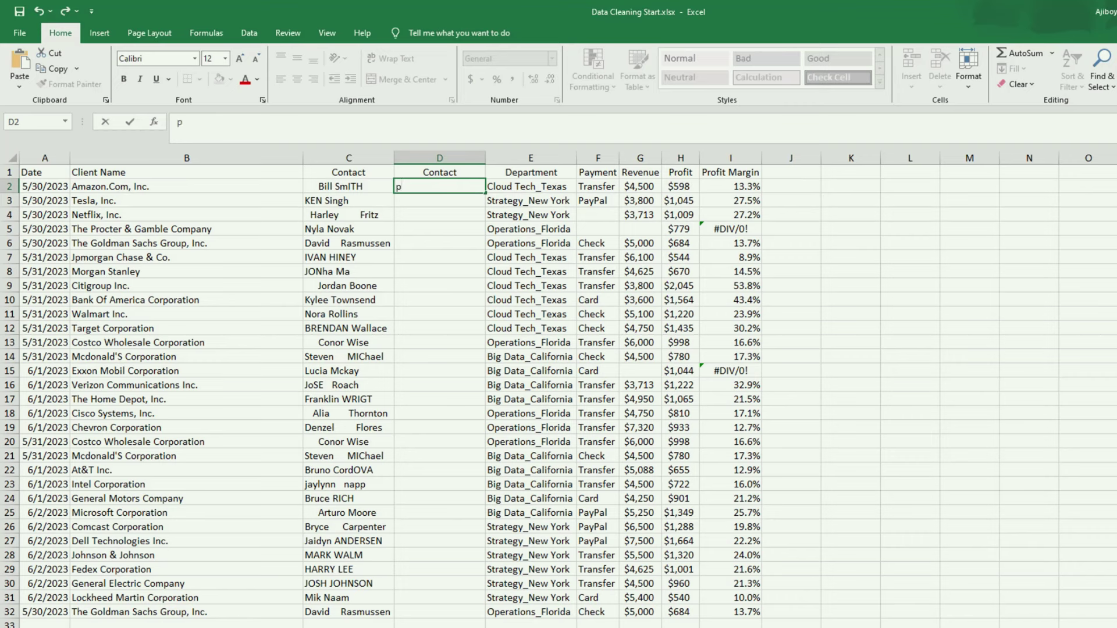
key("BackSpace")
type("+")
key("Escape")
Step: Enter the formula =PROPER(TRIM(C2)) in D2 to trim and proper-case the first contact's name
type("=pro")
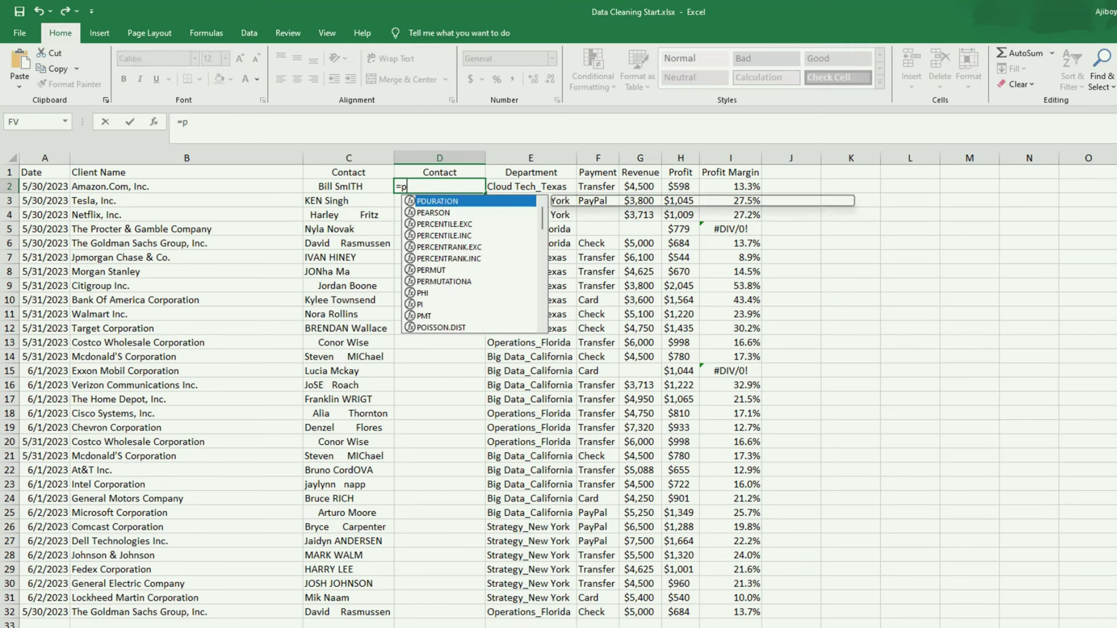
type("per")
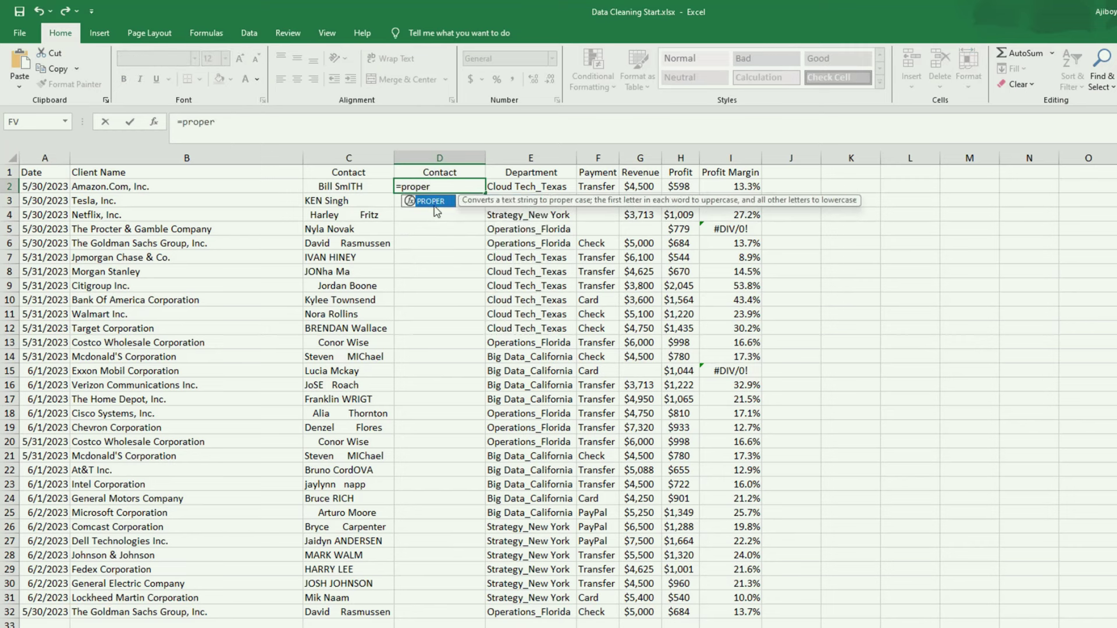
double_click(433, 202)
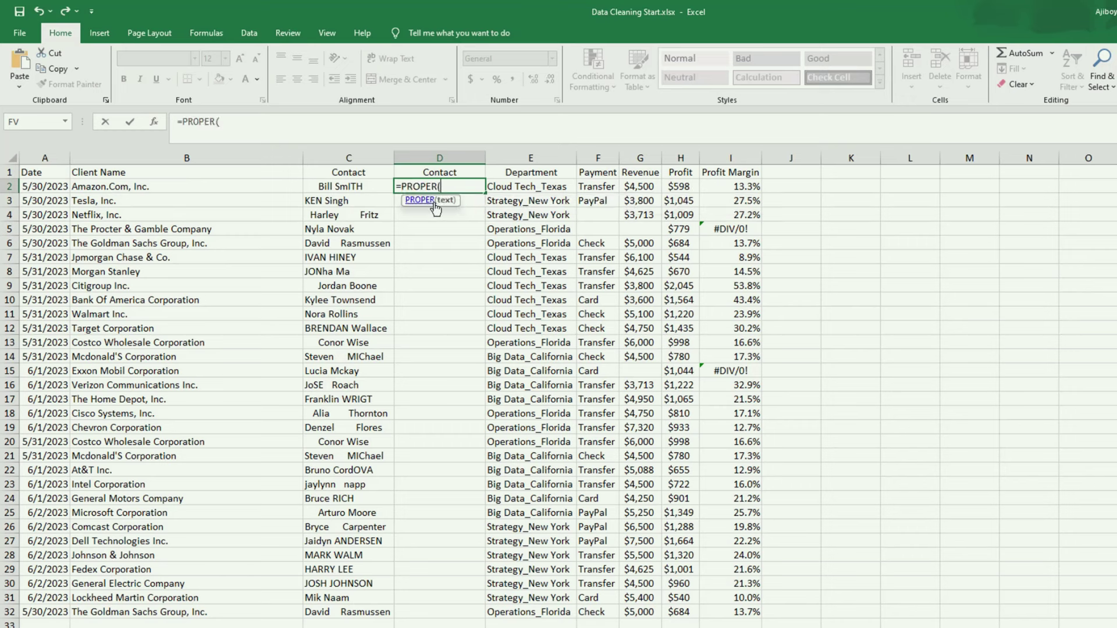
type("Tr")
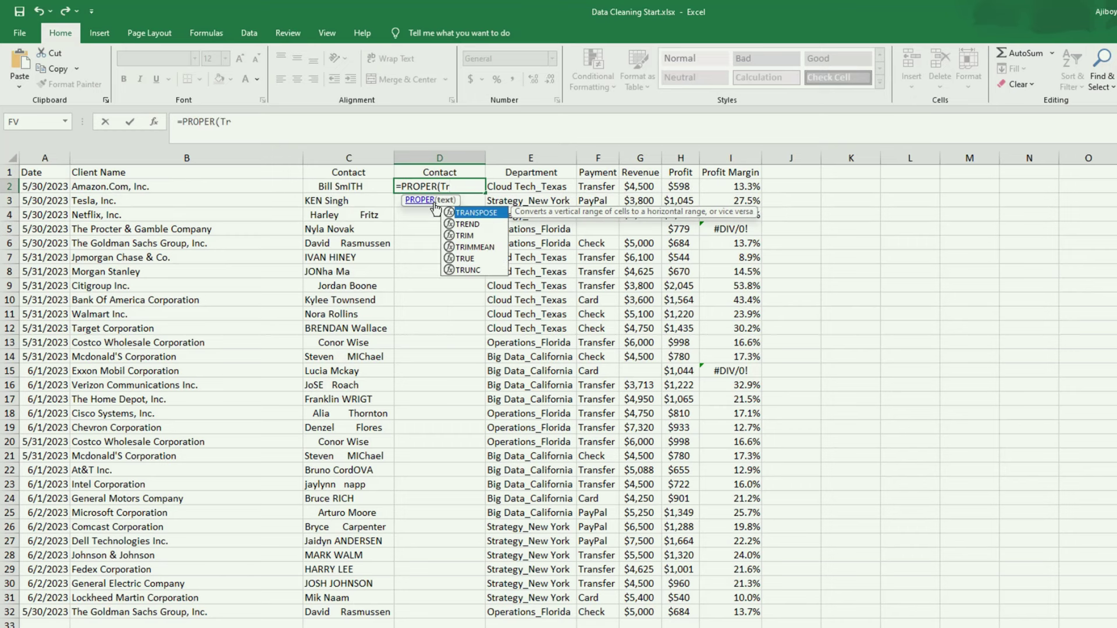
type("i")
double_click(473, 216)
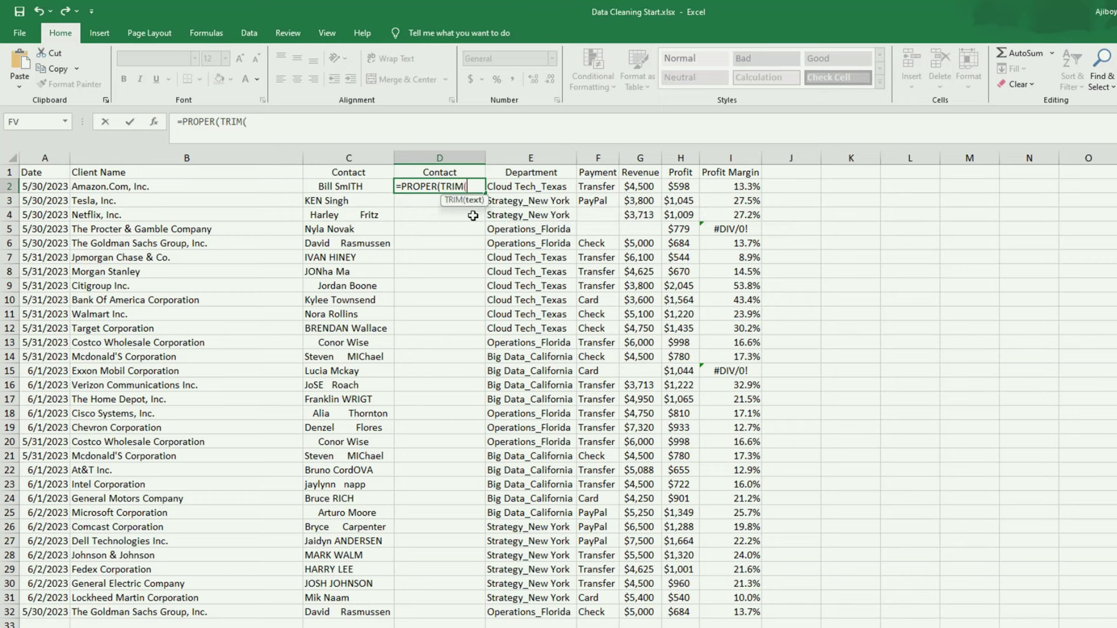
left_click(343, 192)
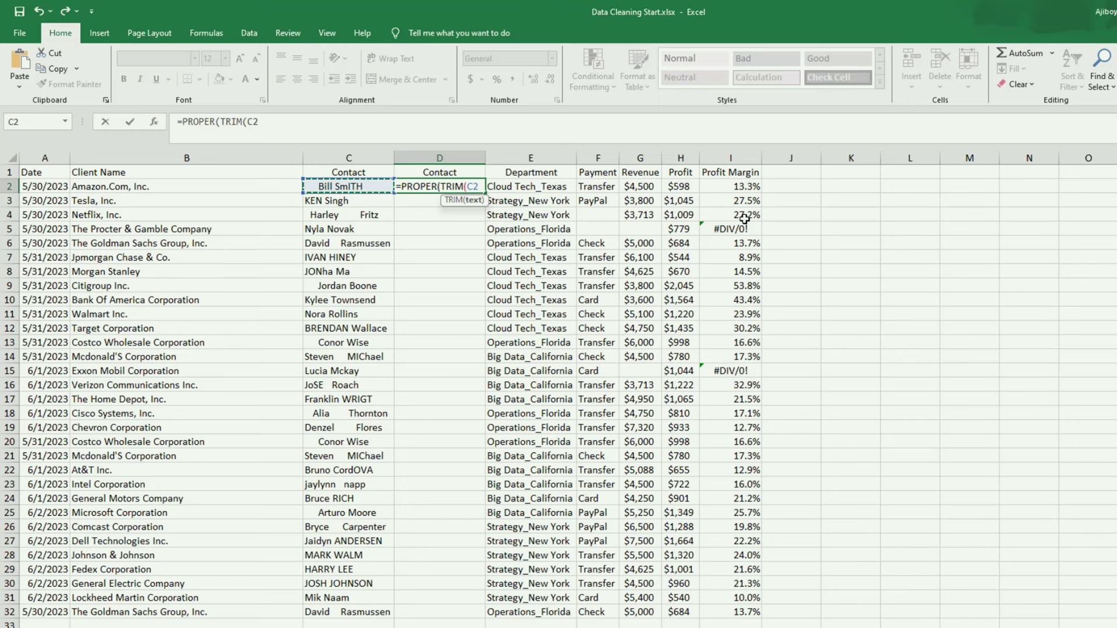
key("Return")
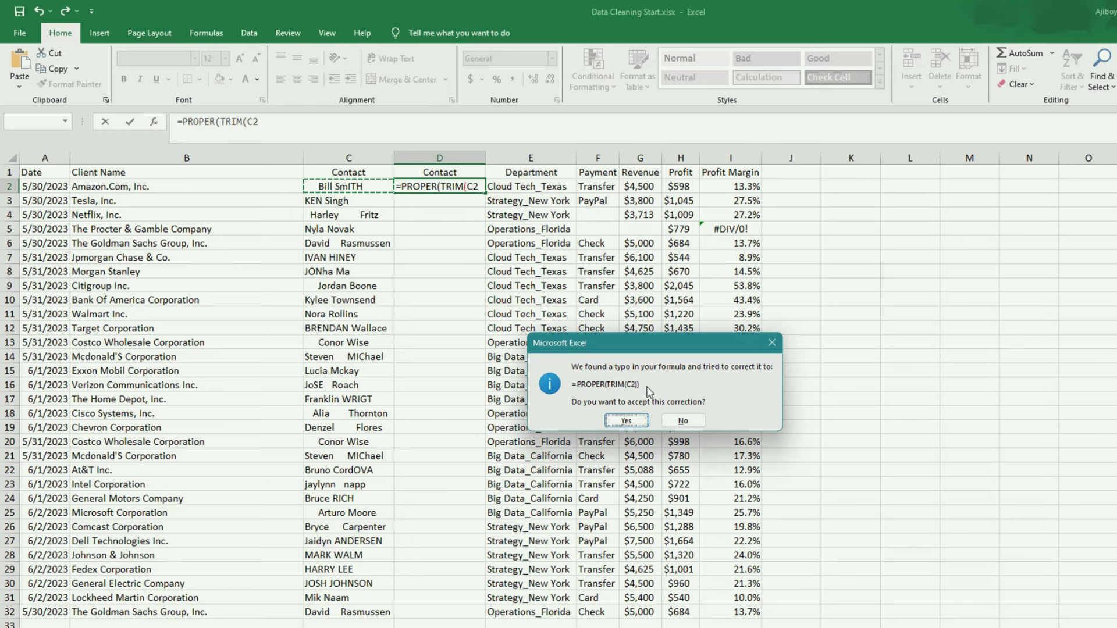
left_click(774, 344)
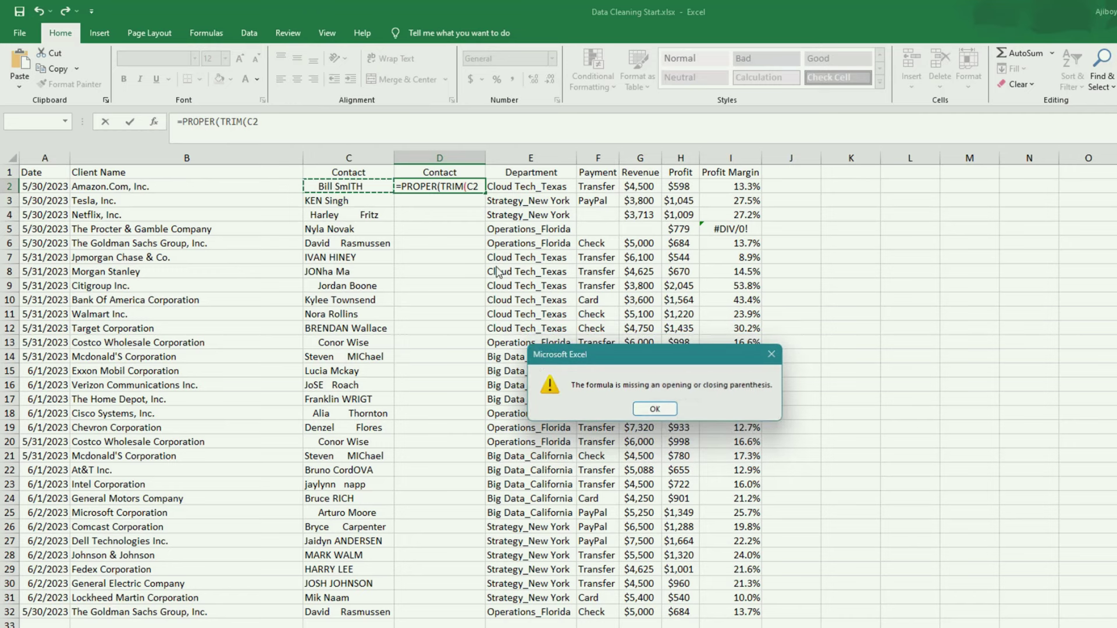
key("Return")
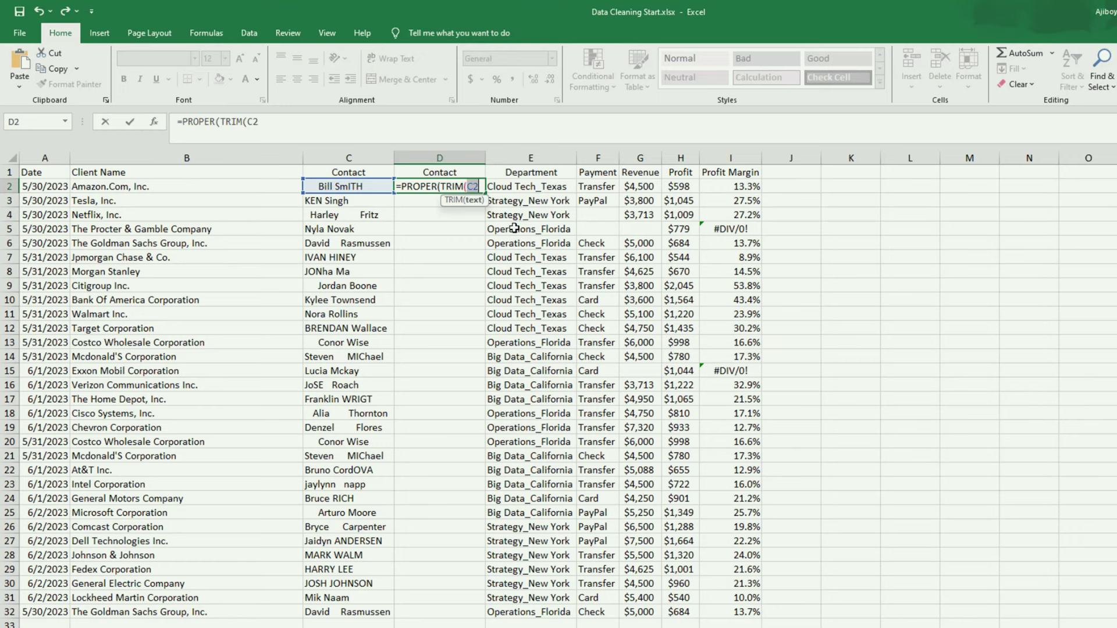
left_click(481, 188)
type("))")
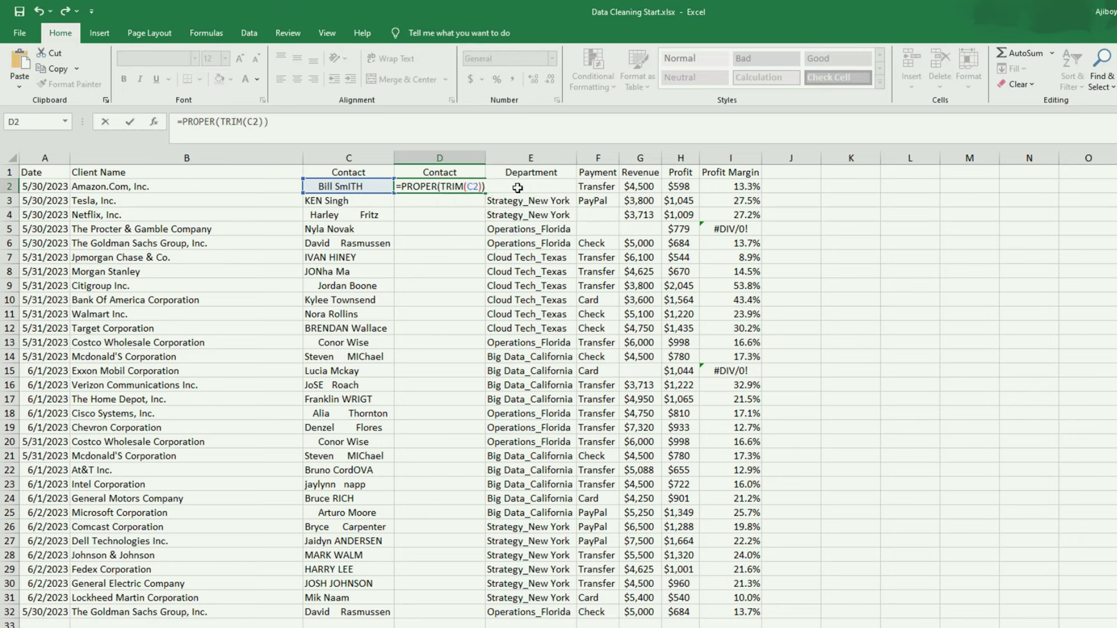
key("Return")
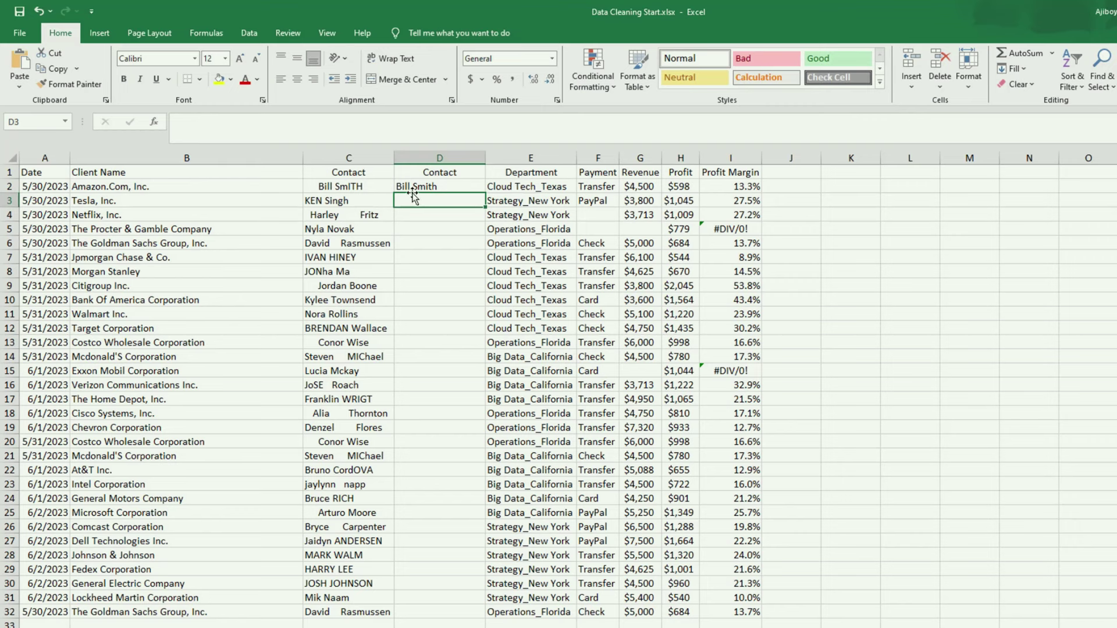
Step: Fill the formula from D2 down the new Contact column to row 32, and copy the whole column D
left_click(444, 187)
double_click(484, 193)
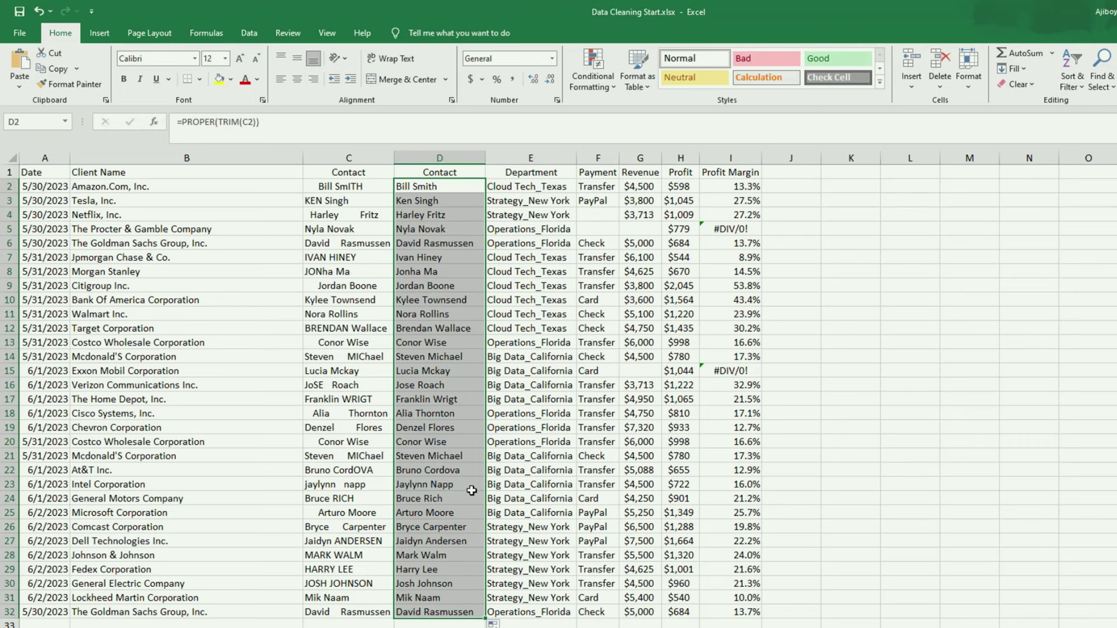
right_click(438, 158)
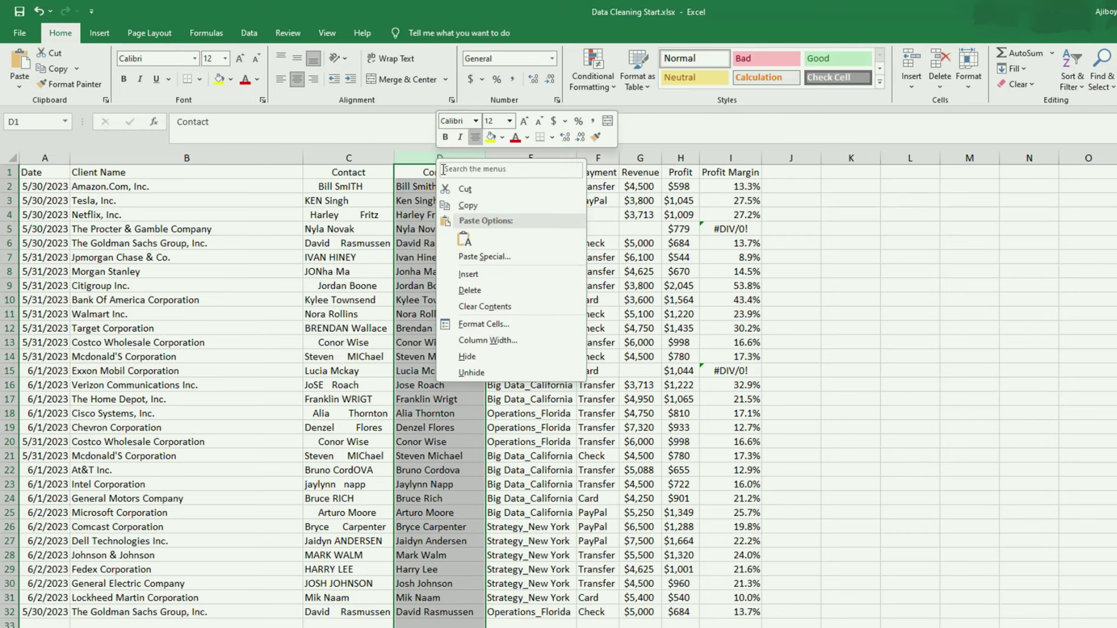
left_click(268, 146)
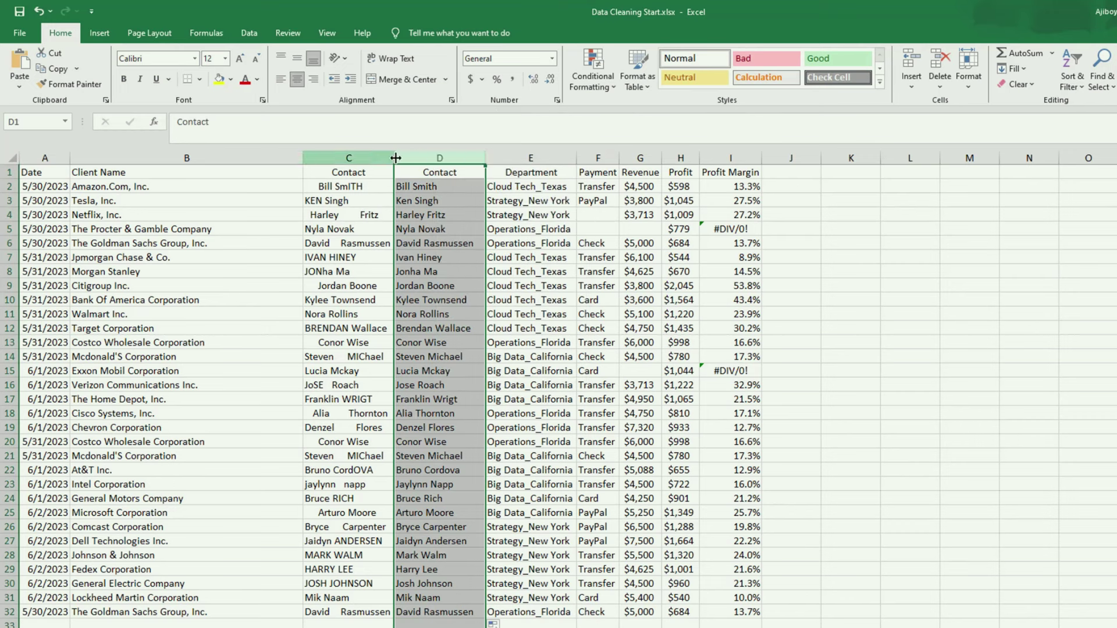
left_click(438, 158)
right_click(438, 159)
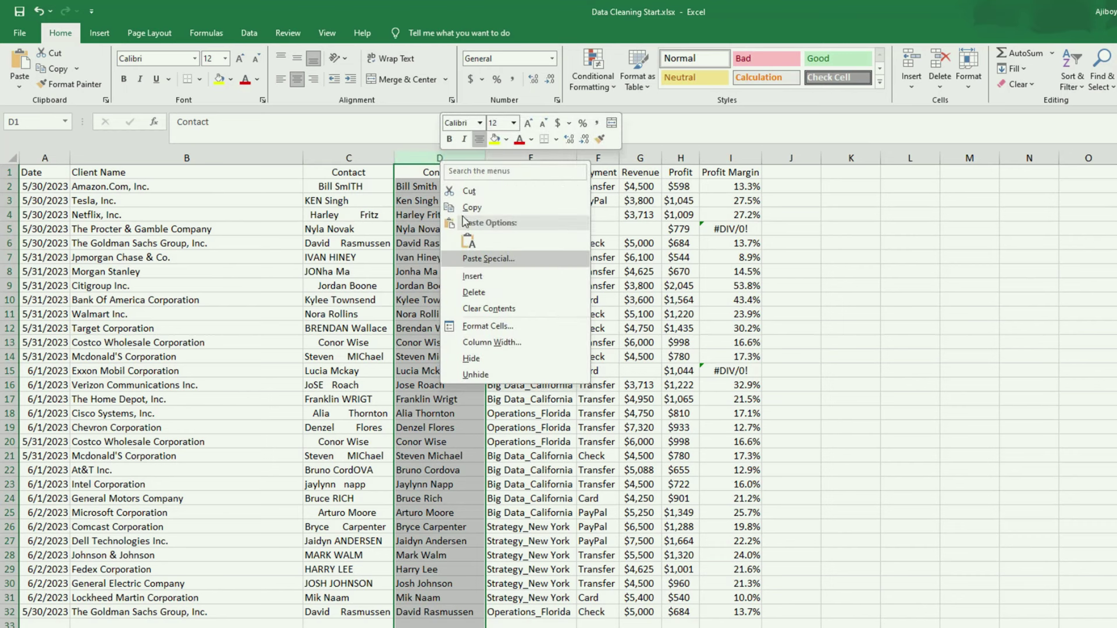
left_click(460, 208)
Step: Try pasting the copied contact names over the original Contact column C, and undo the paste
right_click(355, 159)
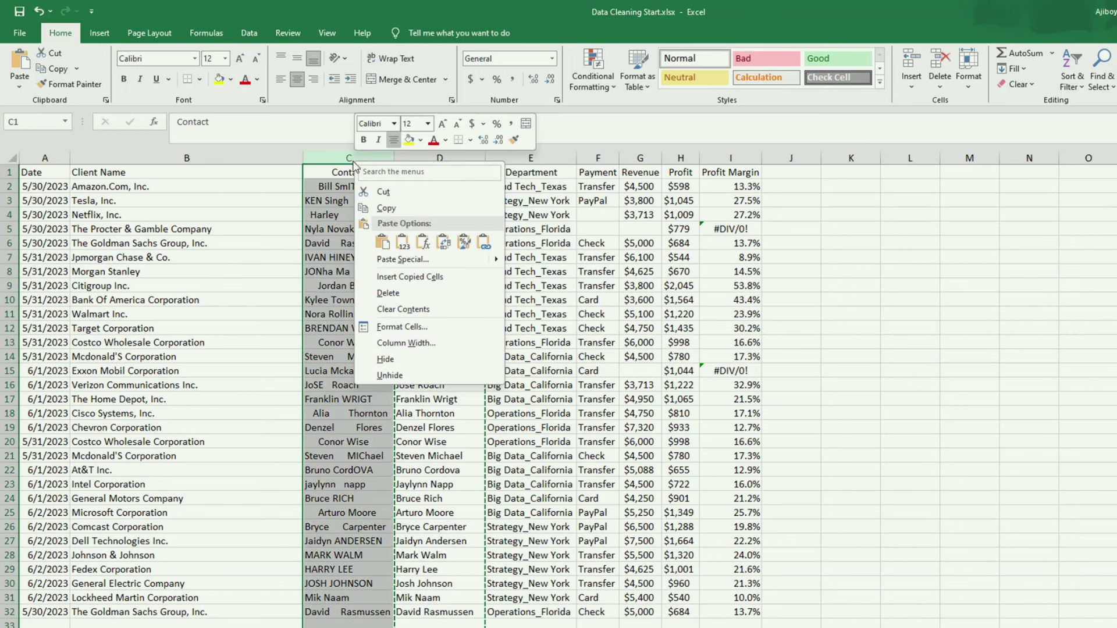
left_click(392, 245)
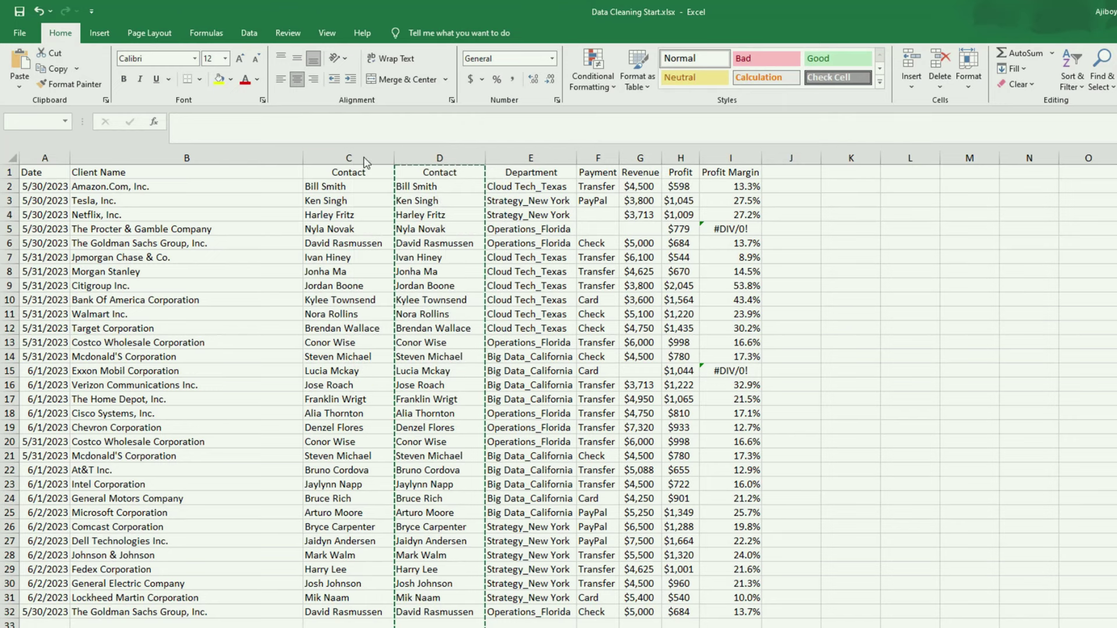
key("ctrl+z")
Step: Paste the copied contact names as values over the original Contact column C
right_click(341, 157)
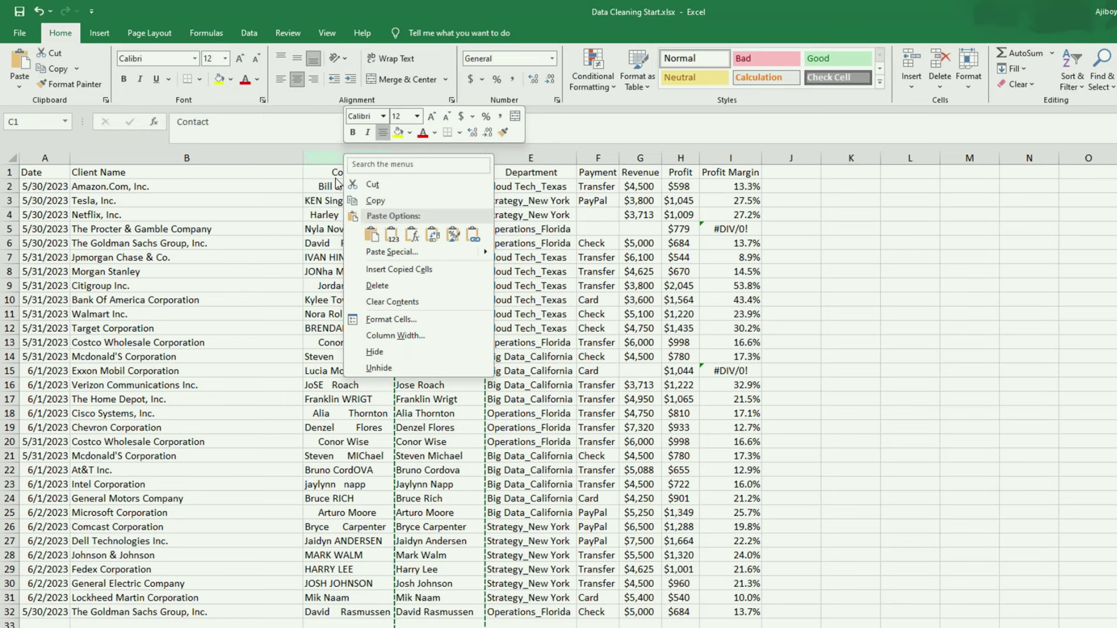
left_click(329, 159)
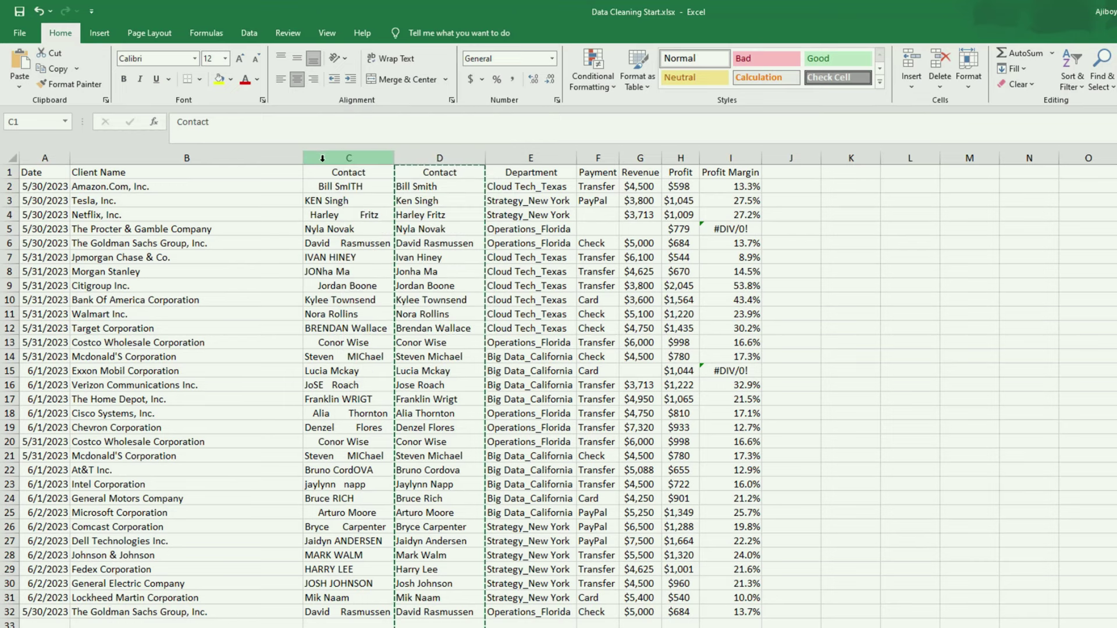
right_click(329, 158)
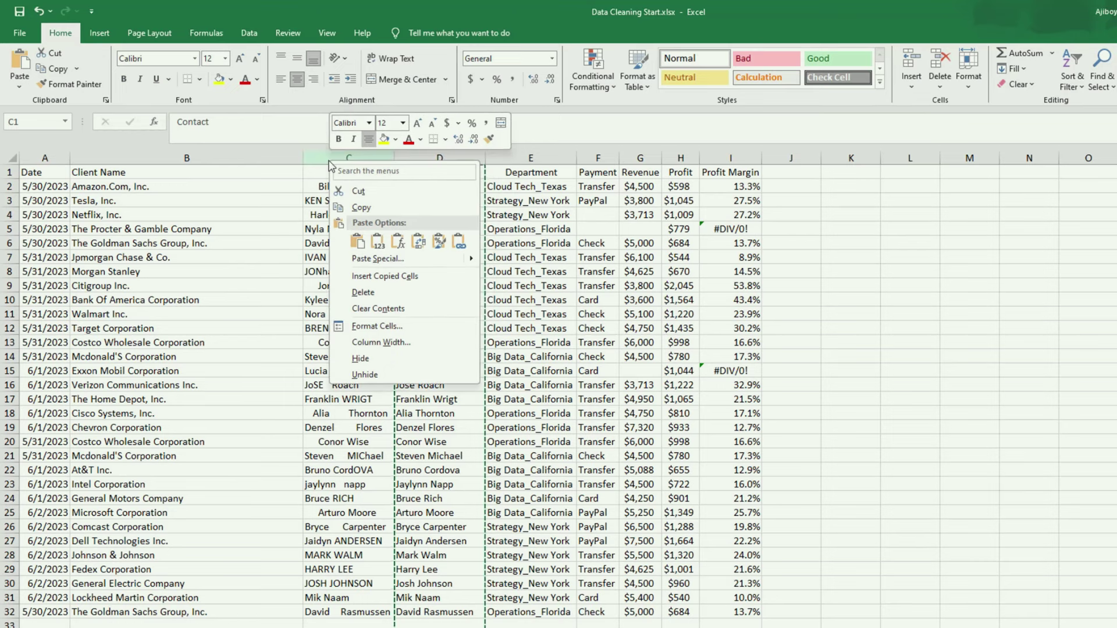
left_click(376, 243)
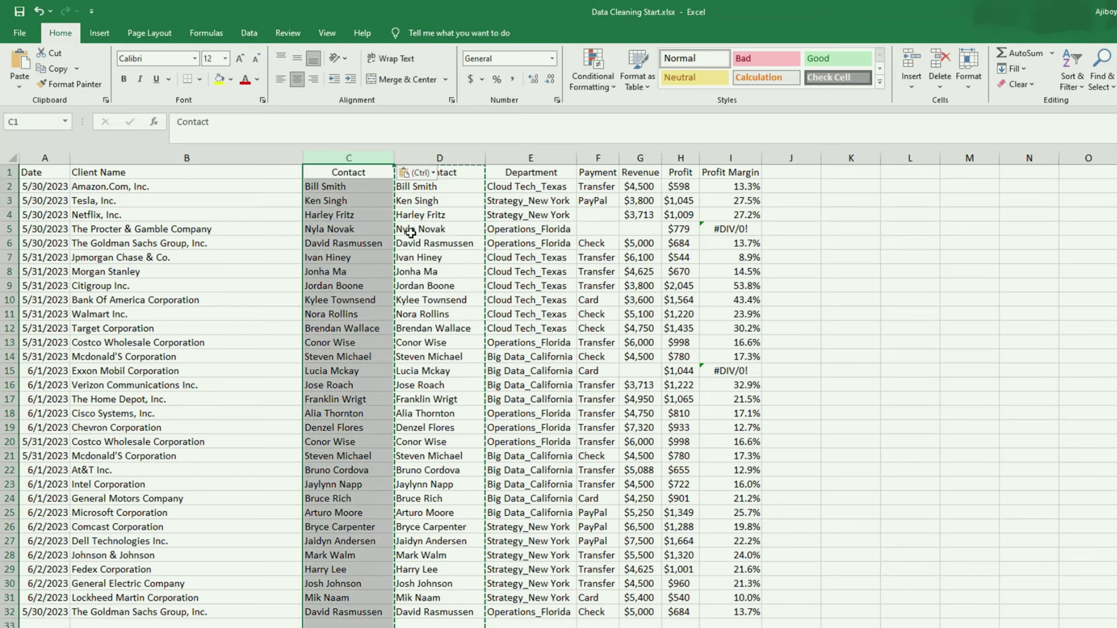
Step: Delete the helper Contact column D, including its contents
left_click(464, 151)
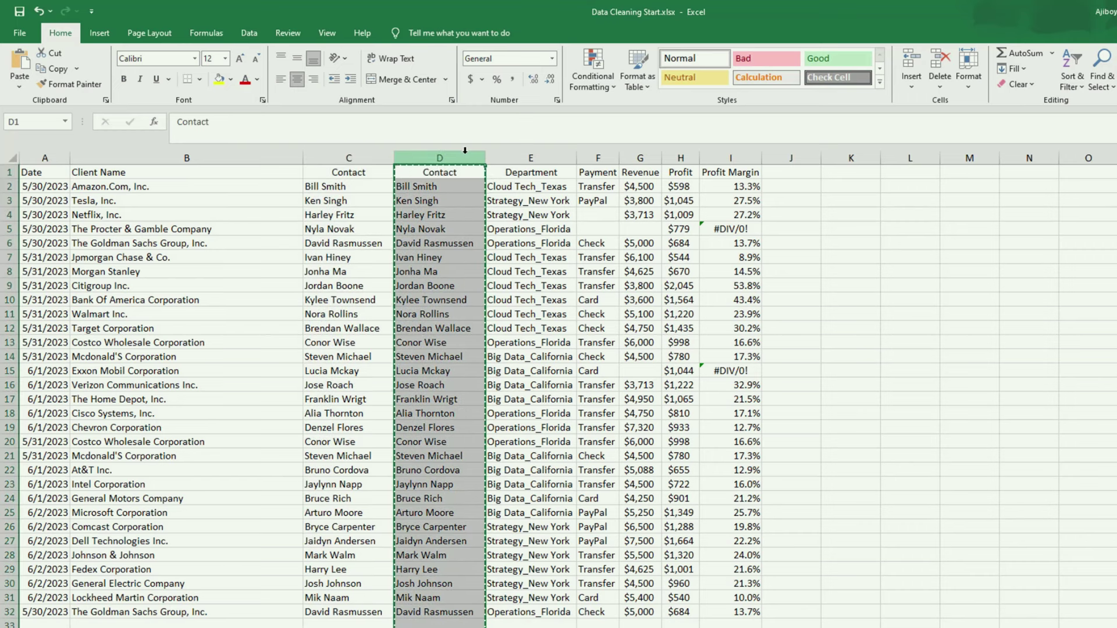
key("Delete")
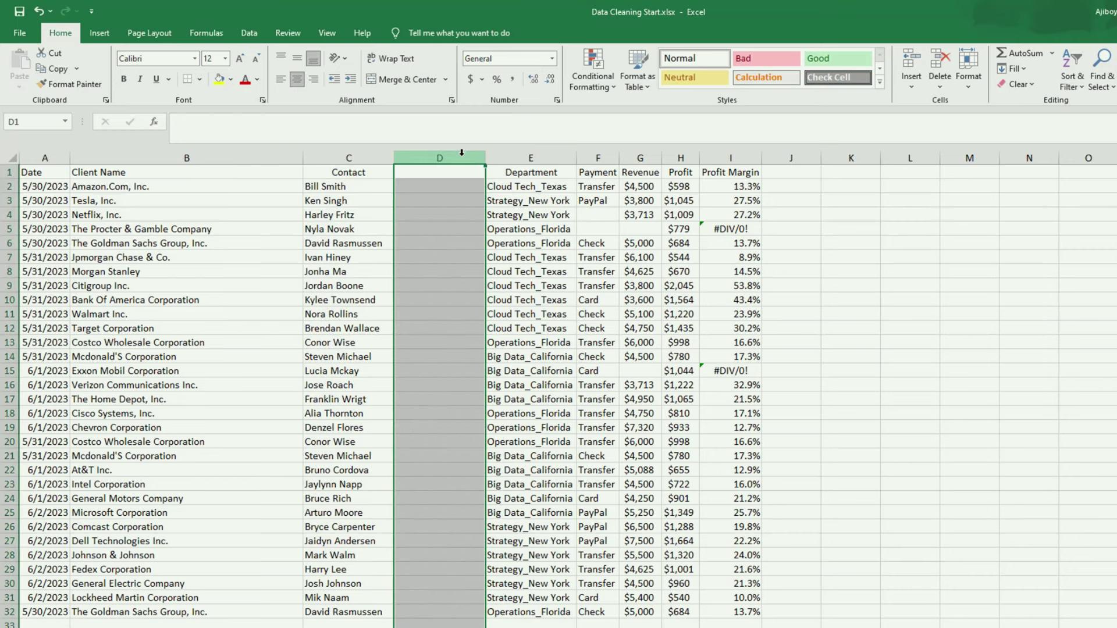
right_click(463, 152)
left_click(495, 287)
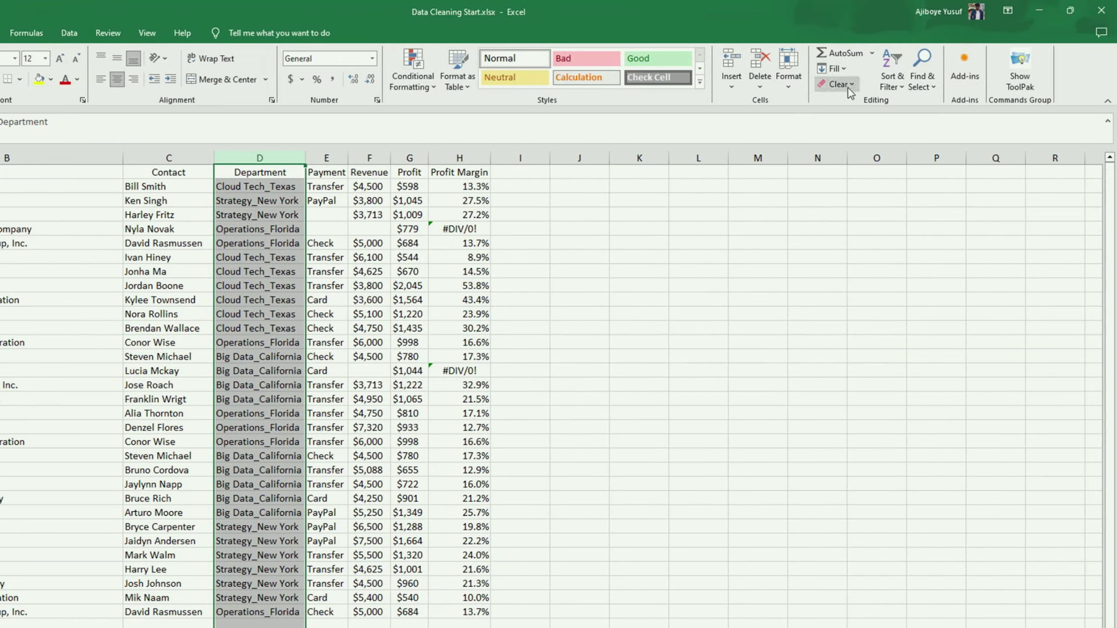
Step: Try replacing every underscore in the Department column with nothing, and undo the replacement
left_click(789, 81)
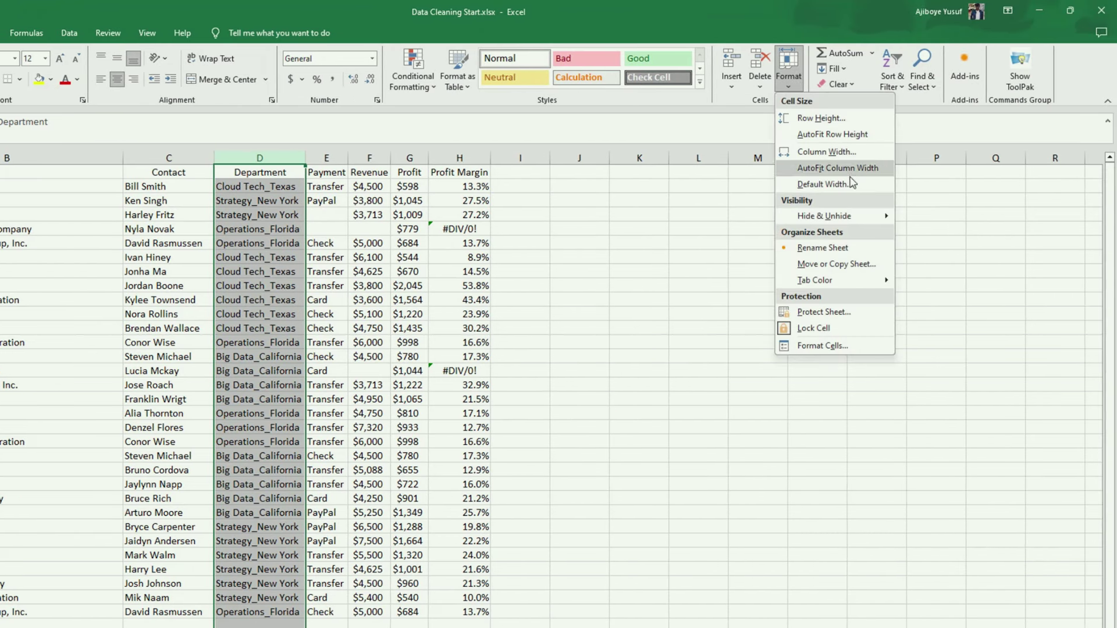
left_click(933, 87)
left_click(947, 118)
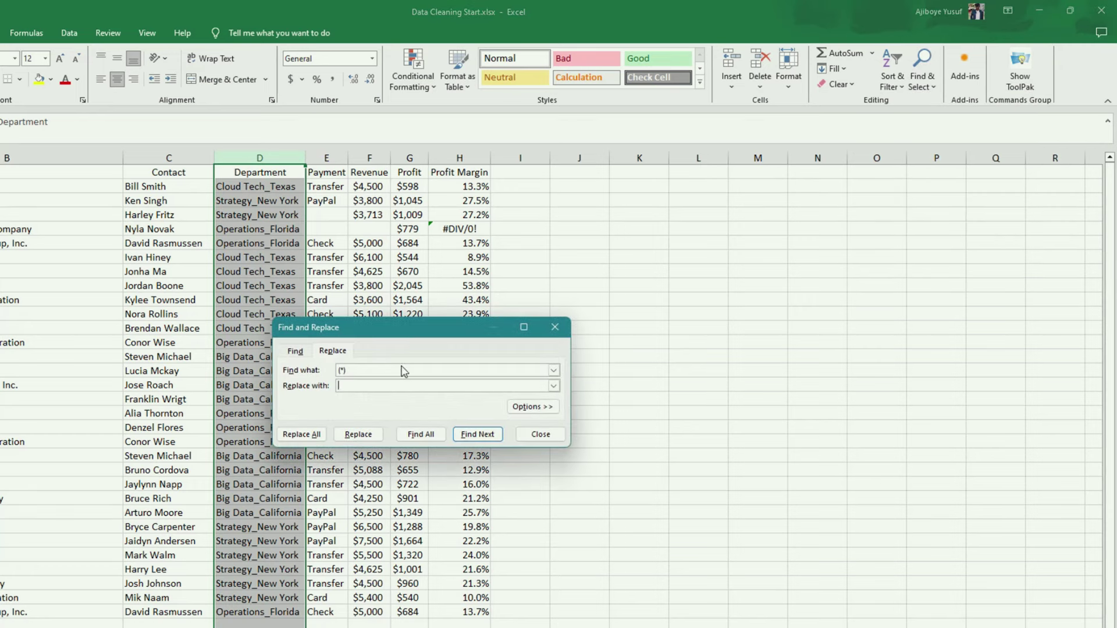
key("BackSpace")
key("BackSpace")
type("_")
left_click(308, 440)
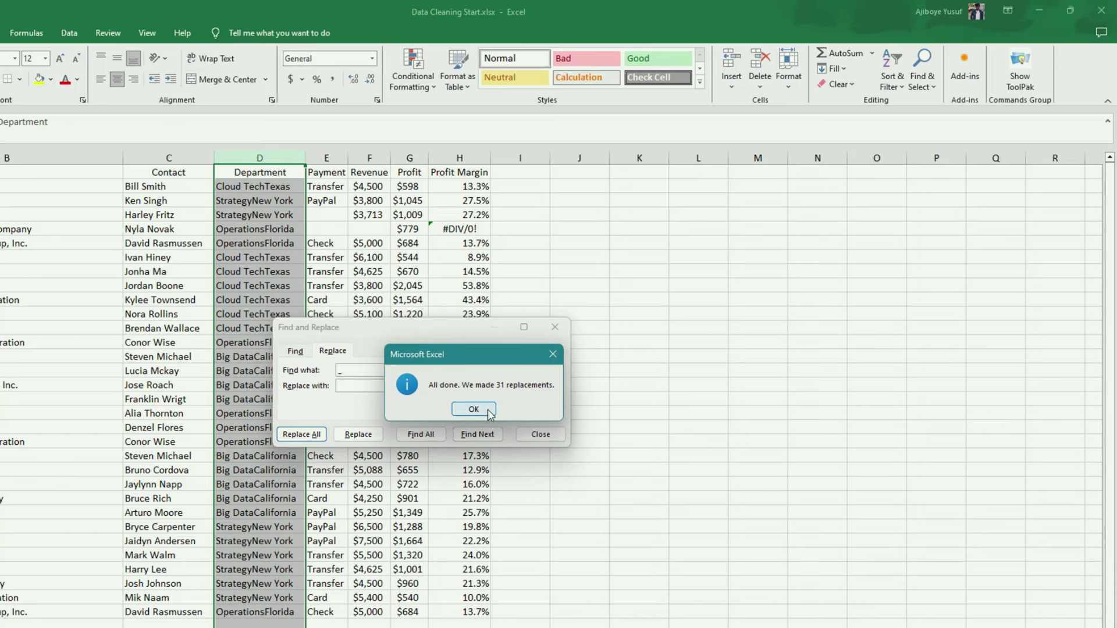
left_click(486, 410)
key("Escape")
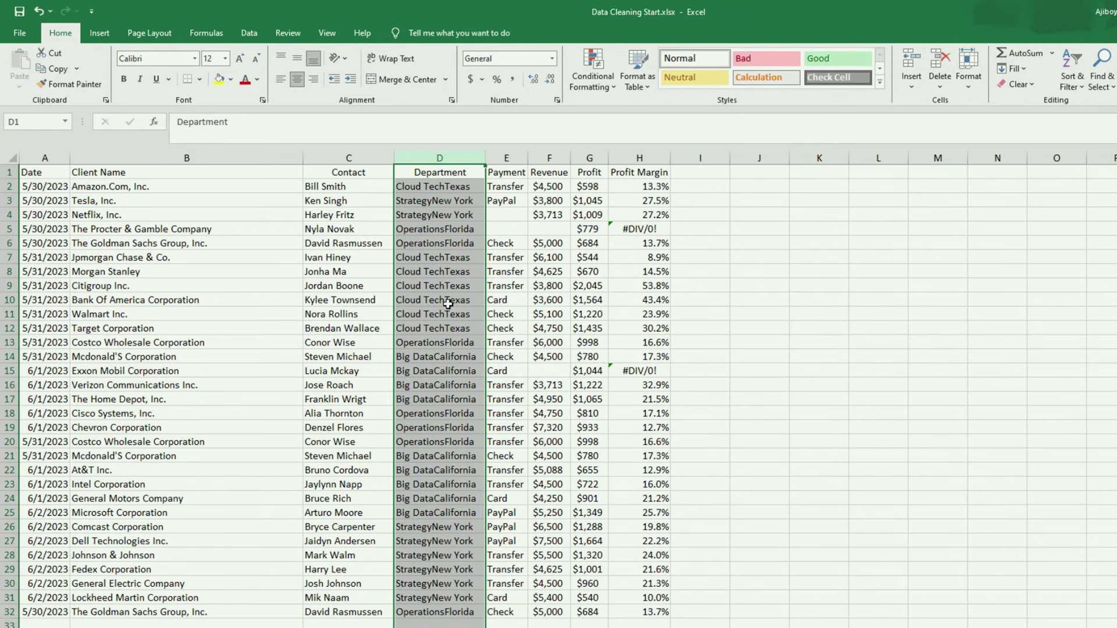
key("ctrl+z")
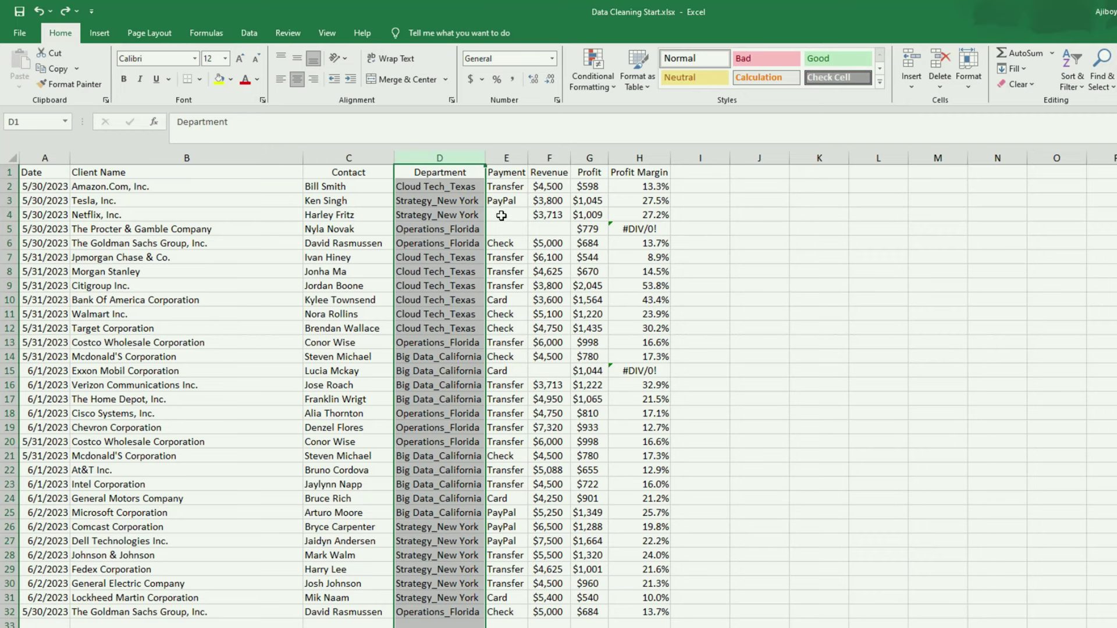
Step: Enter N/A in the blank Payment cell E4 of the Netflix row
double_click(503, 215)
type("N?A")
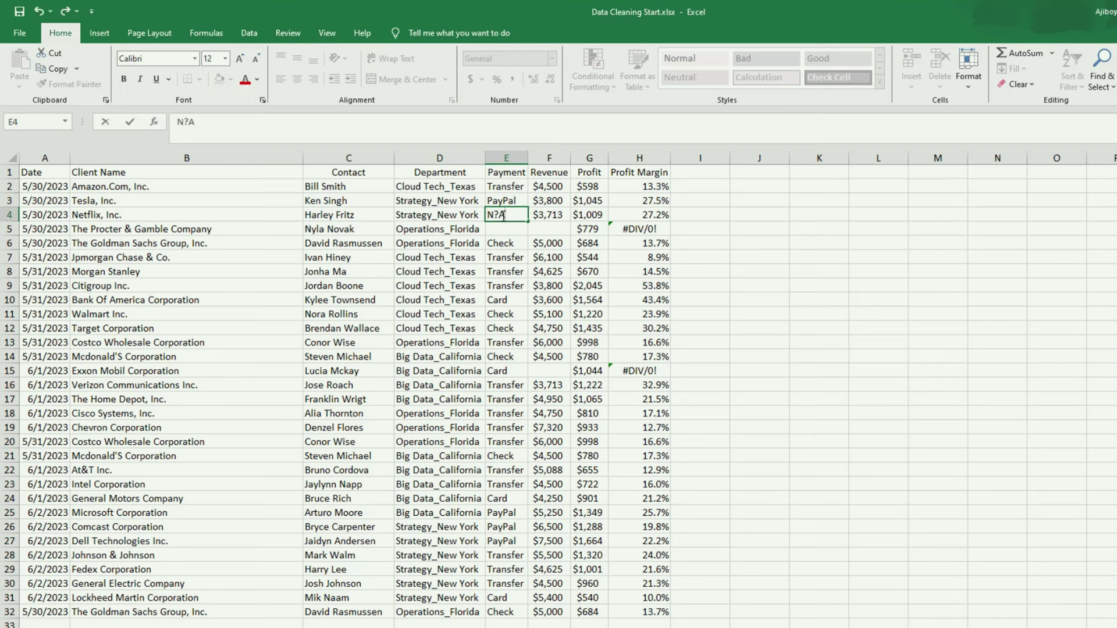
left_click(500, 215)
key("BackSpace")
type("?")
key("BackSpace")
type("/")
double_click(522, 233)
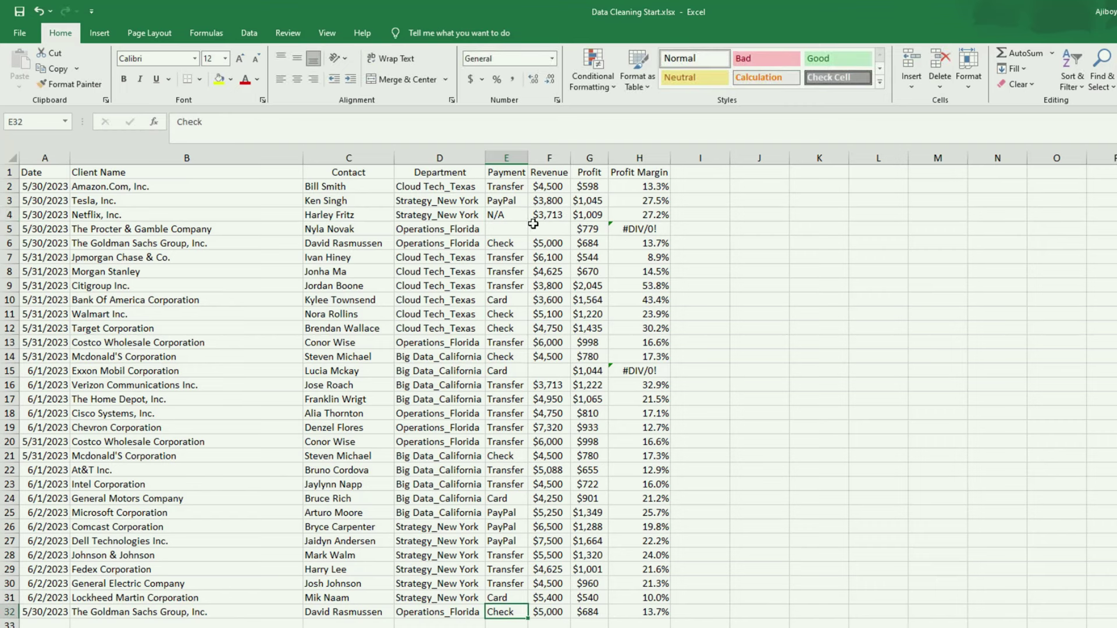
Step: Clear the N/A text from the Payment cell E4
left_click(516, 219)
double_click(517, 216)
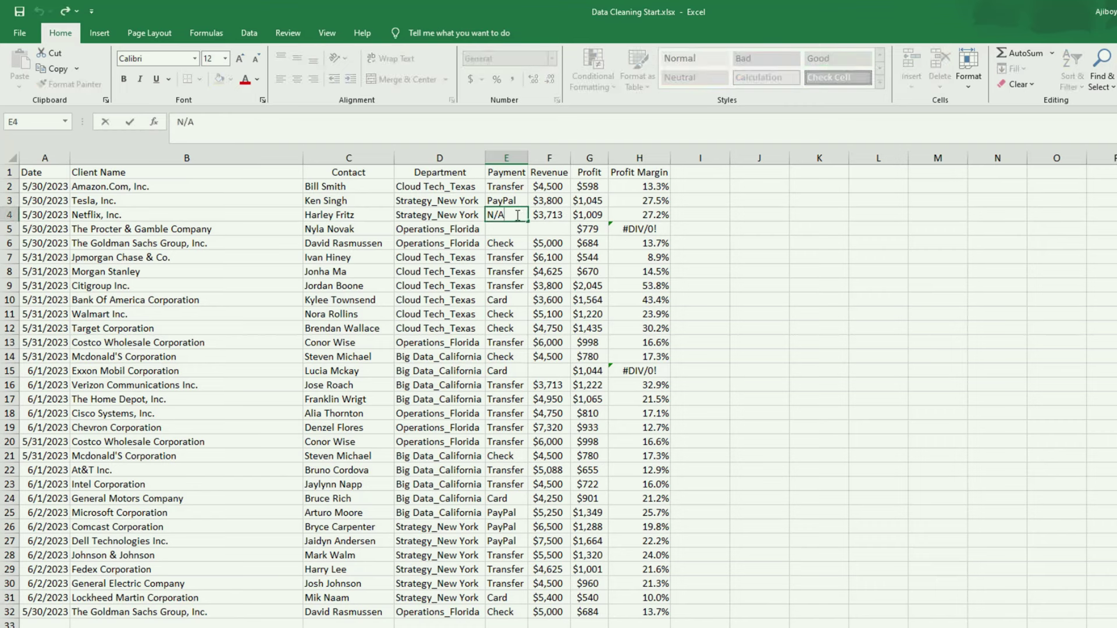
key("BackSpace")
key("BackSpace")
key("BackSpace")
Step: Fill every blank cell in the data range A1:H32 with N/A in one entry, using Go To Special with Blanks
left_click_drag(30, 174, 643, 610)
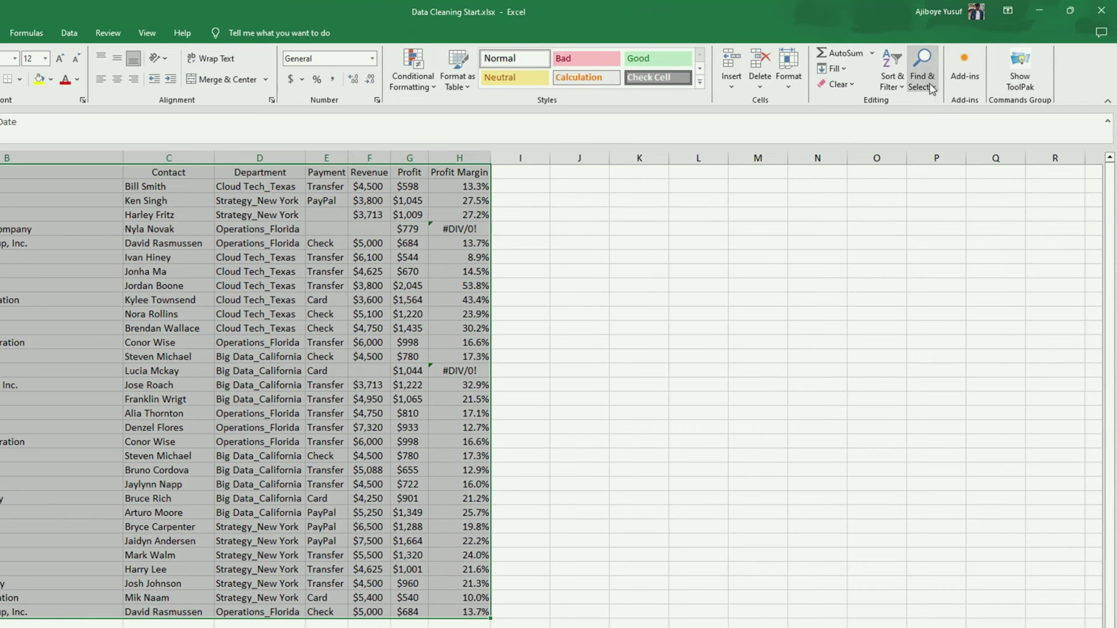
left_click(929, 88)
left_click(934, 151)
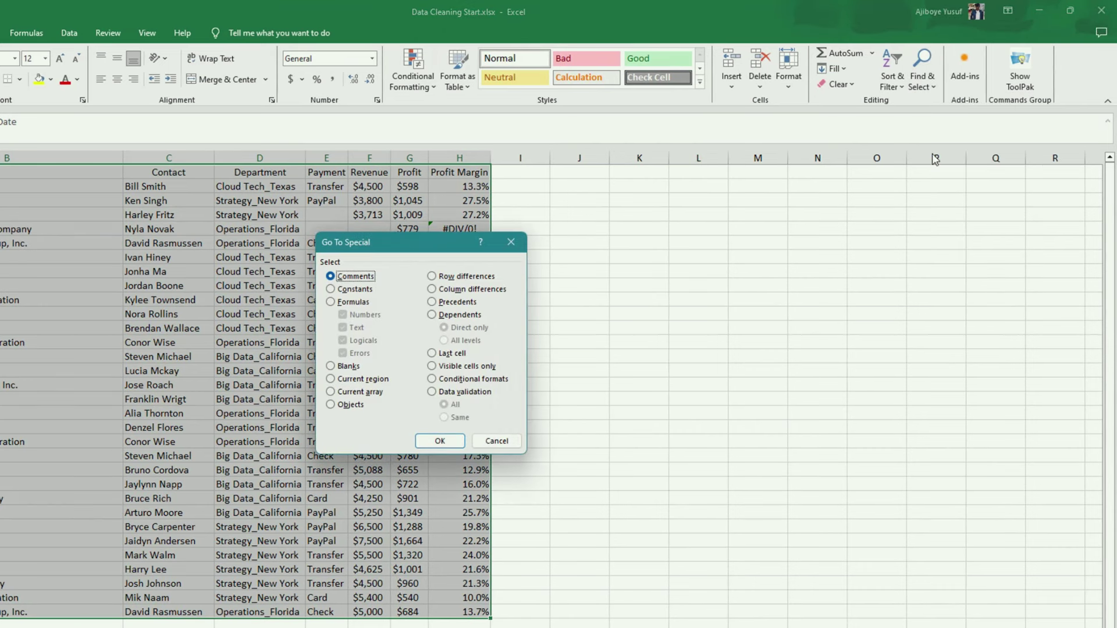
left_click(330, 366)
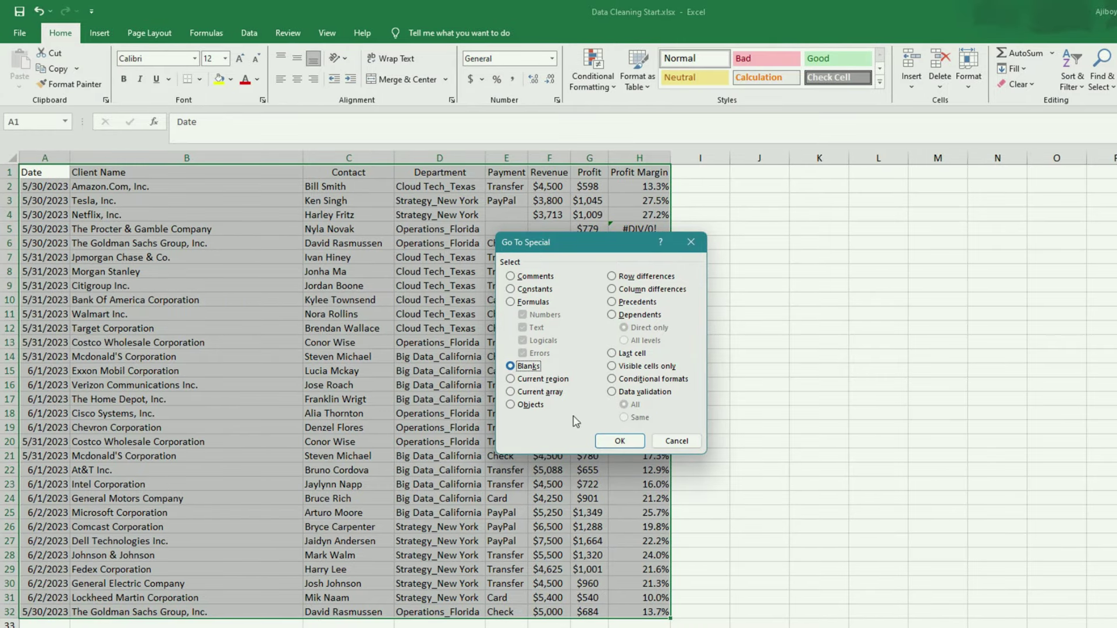
left_click(620, 441)
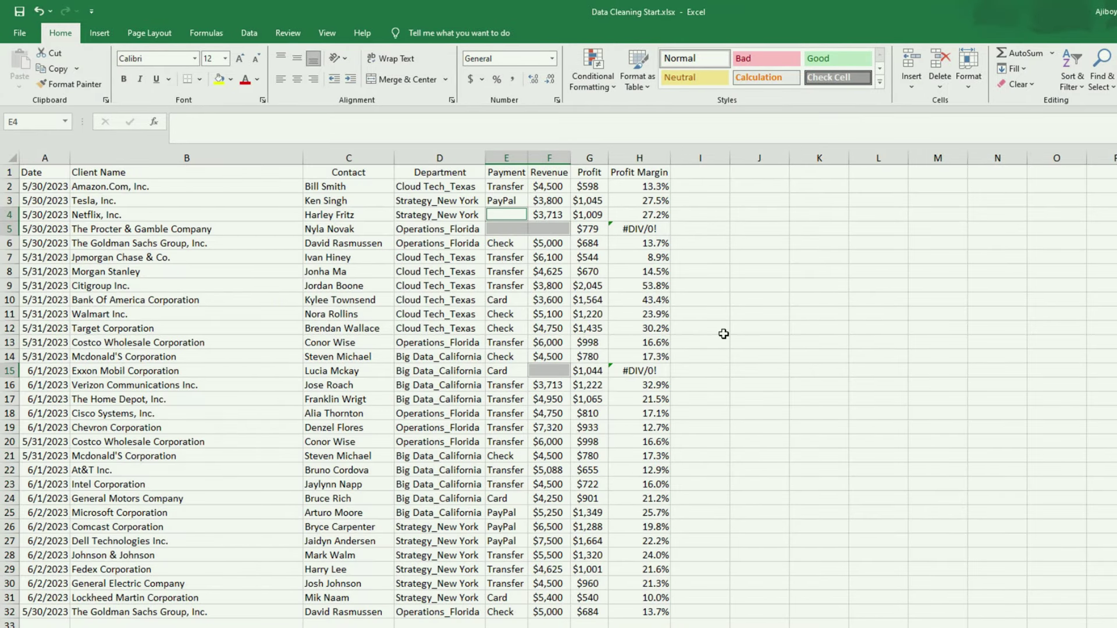
left_click(182, 124)
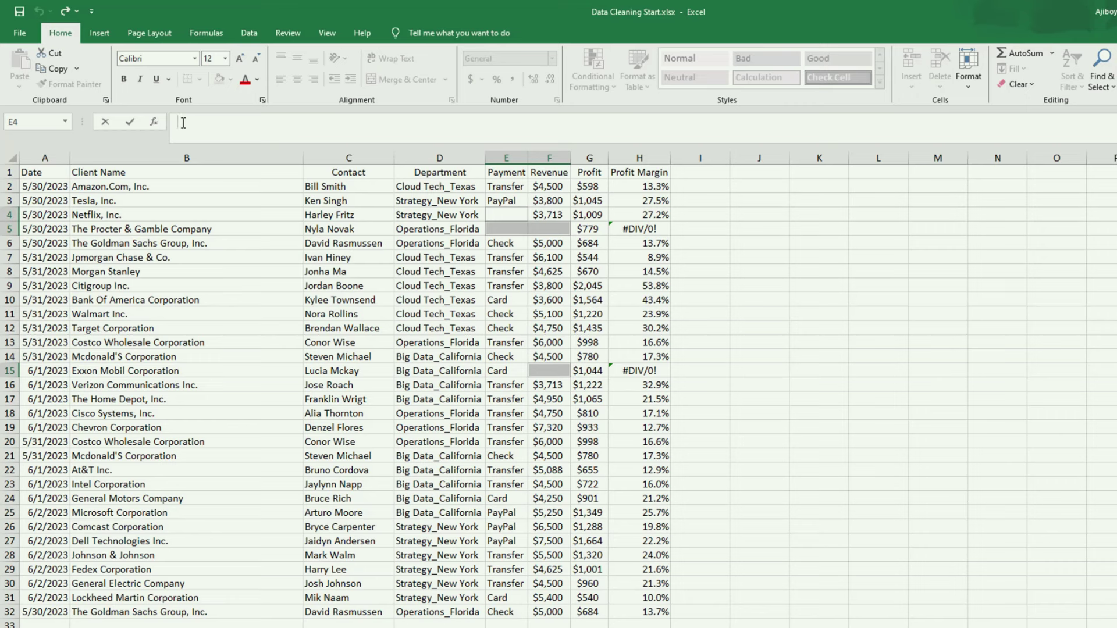
type("N/A")
key("ctrl+Return")
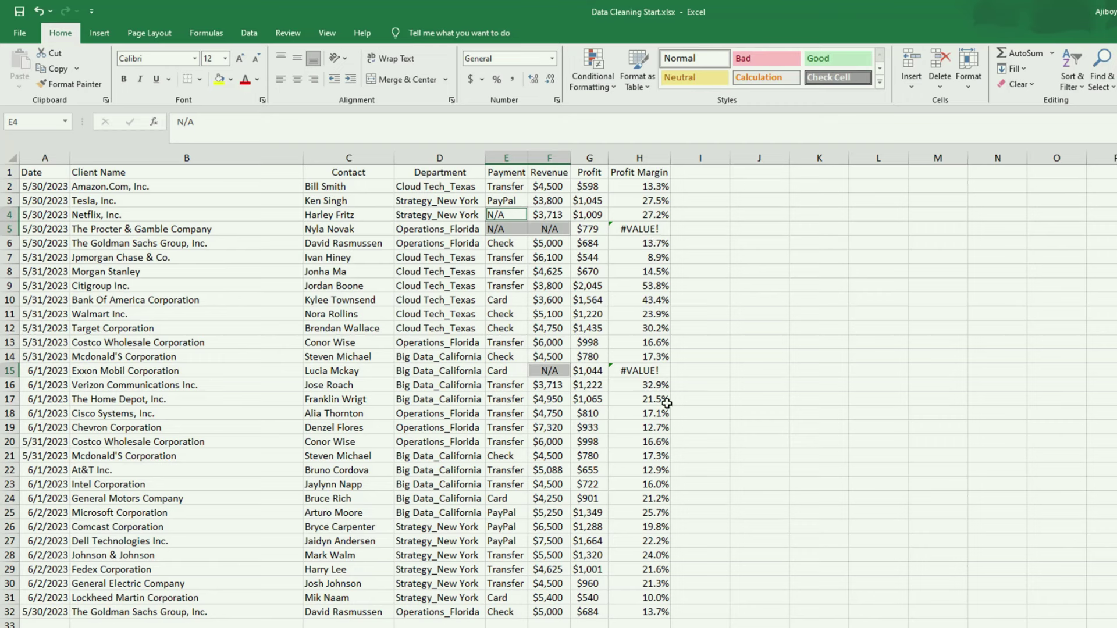
Step: Examine the Revenue, Profit and Profit Margin columns and the formula behind the error in H5
left_click(559, 154)
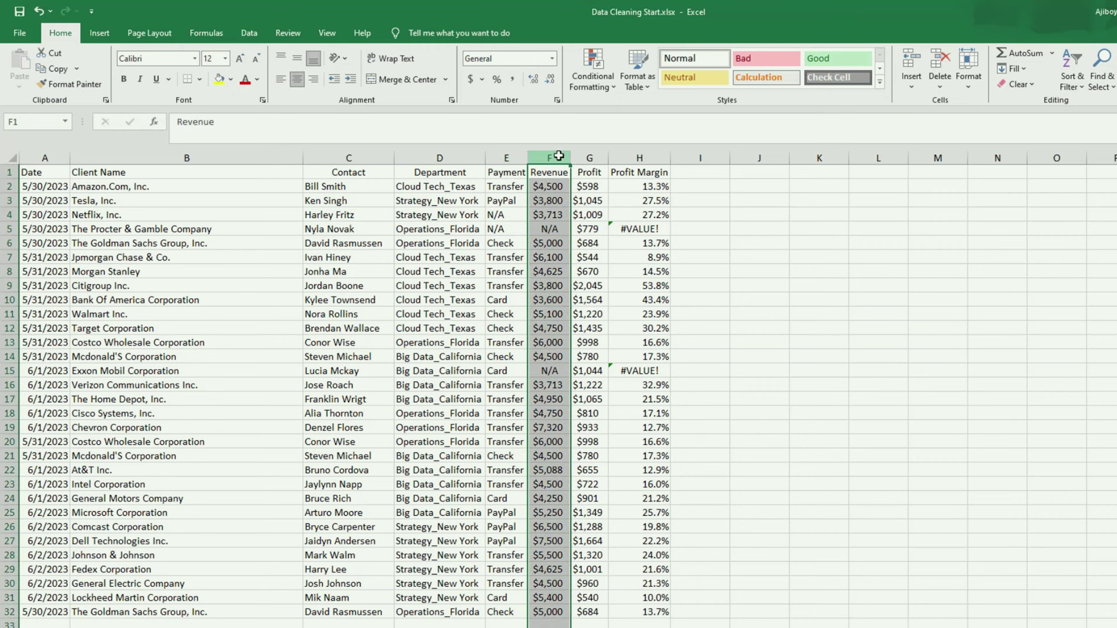
left_click(595, 155)
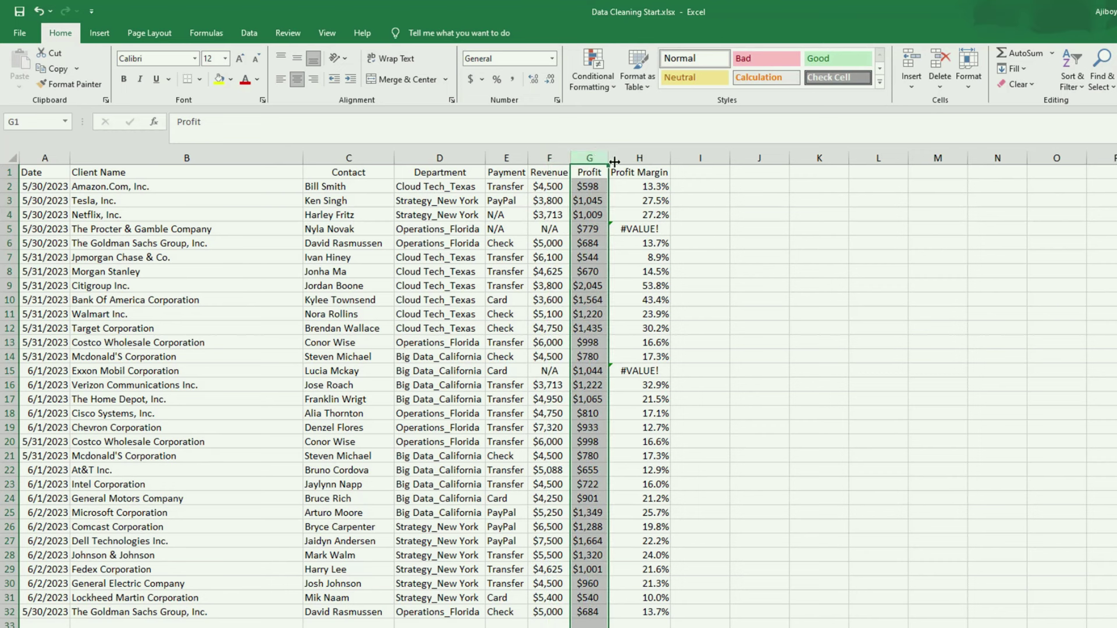
left_click(633, 156)
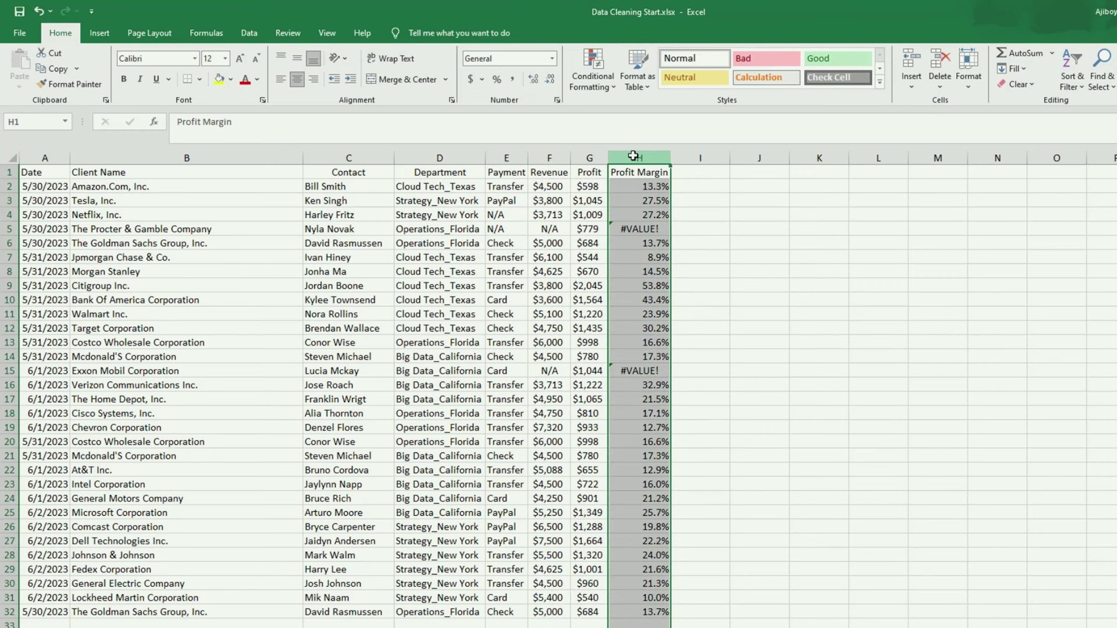
double_click(648, 229)
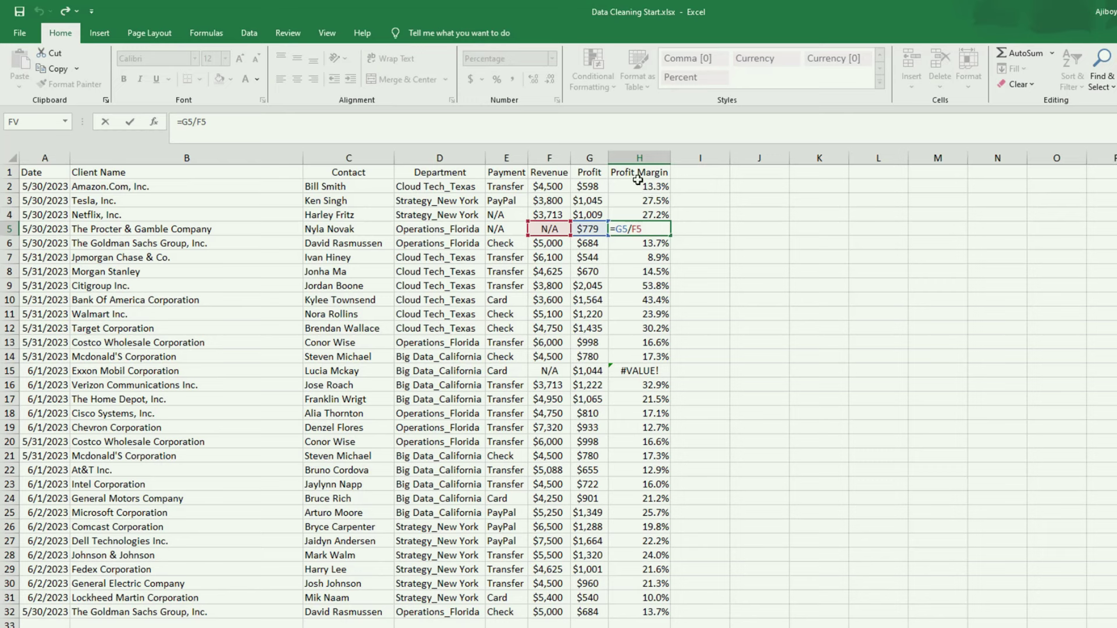
key("Return")
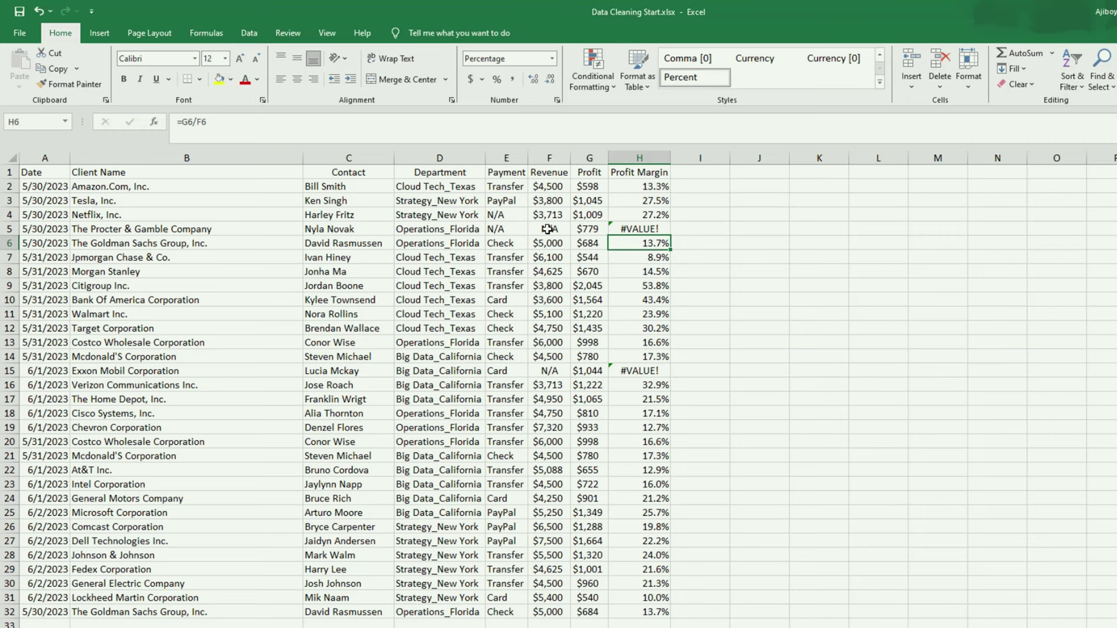
left_click(651, 228)
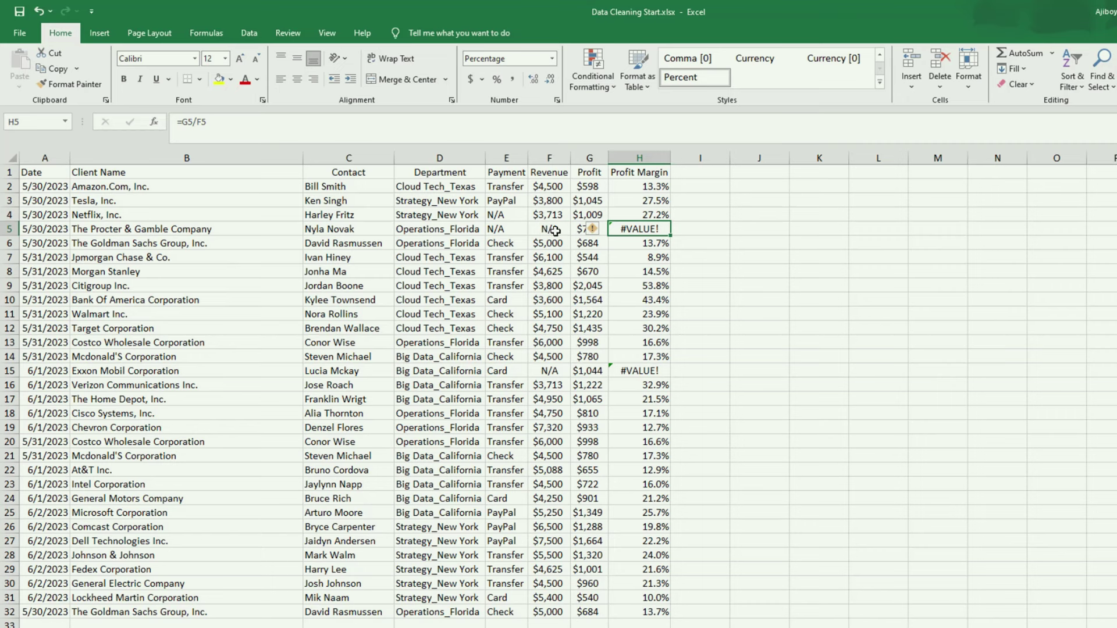
left_click(590, 285)
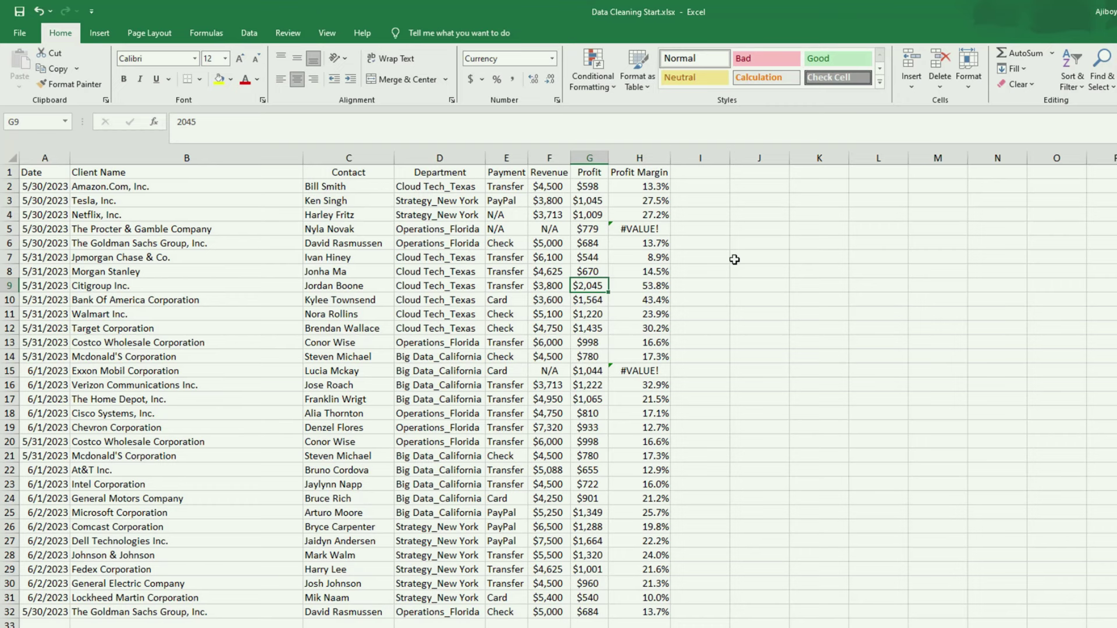
left_click(549, 233)
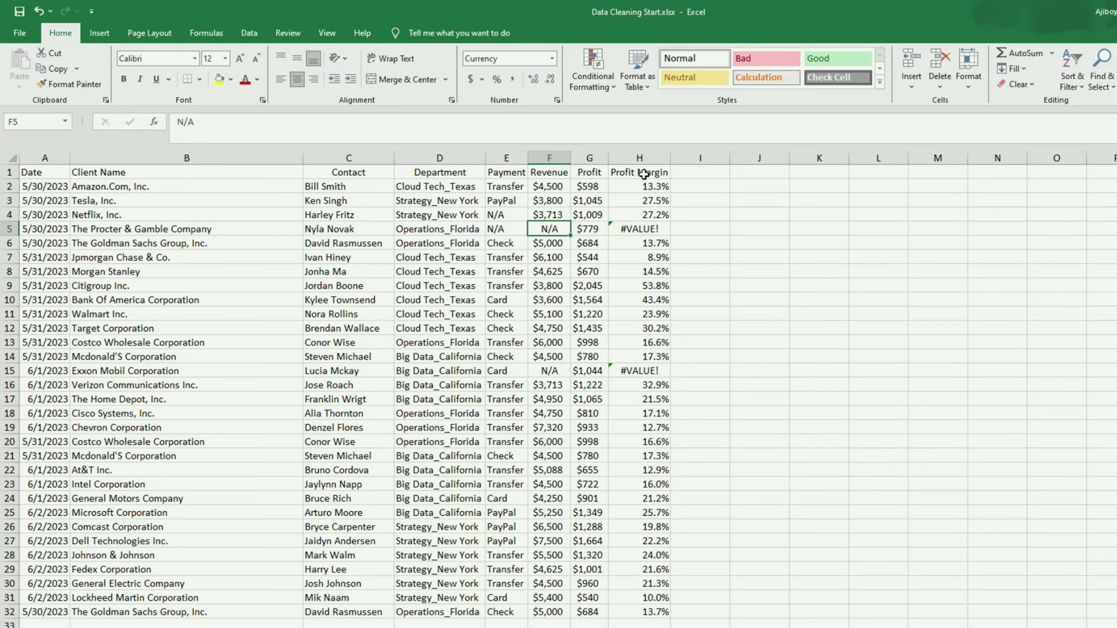
Step: Enter the header Profit Margin in I1 and fit column I's width to its contents
double_click(701, 171)
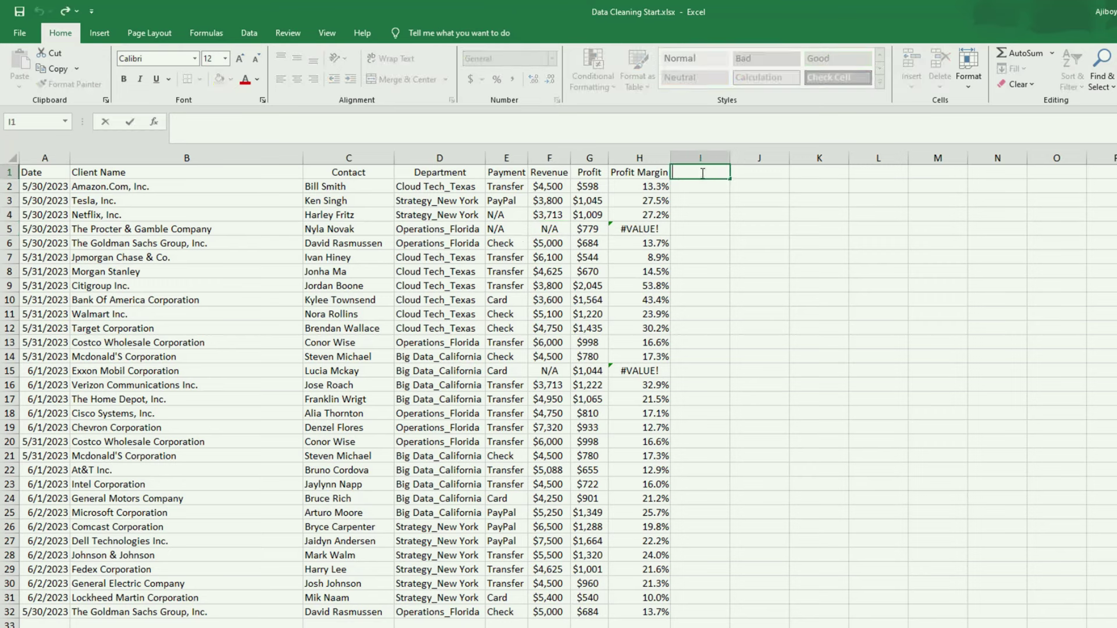
type("Profit MArg")
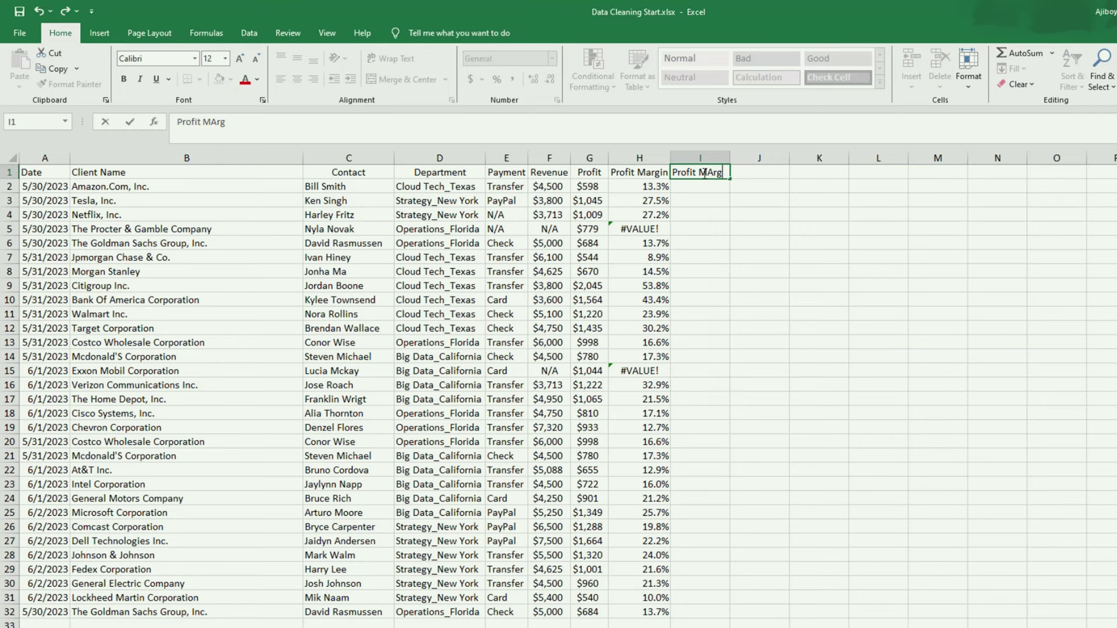
key("BackSpace")
key("BackSpace")
key("BackSpace")
type("argin")
left_click(782, 241)
double_click(730, 157)
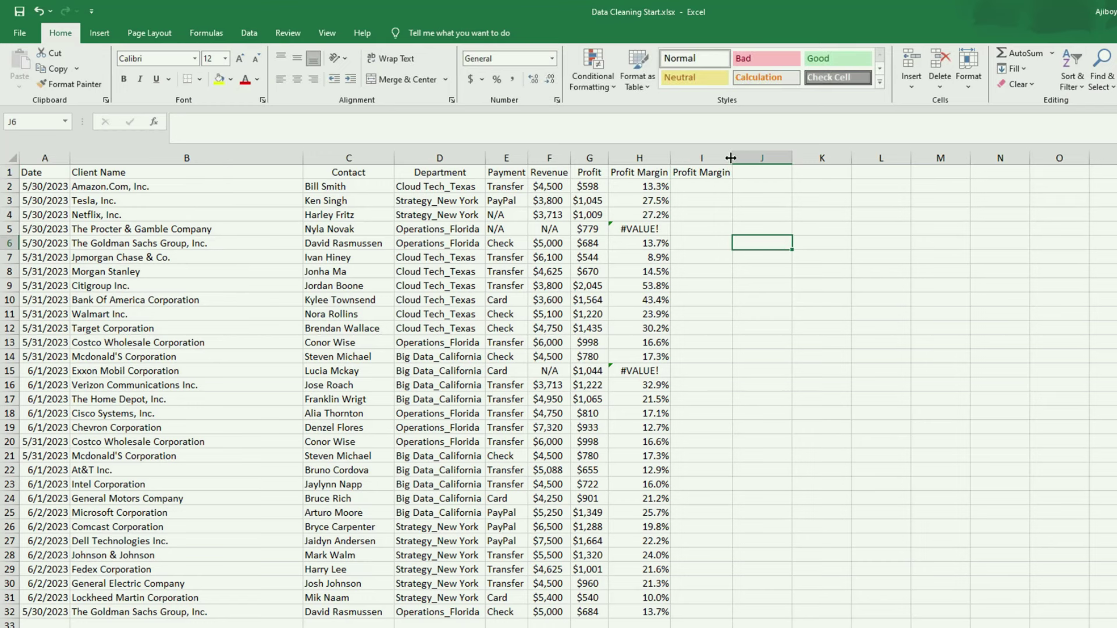
left_click(769, 204)
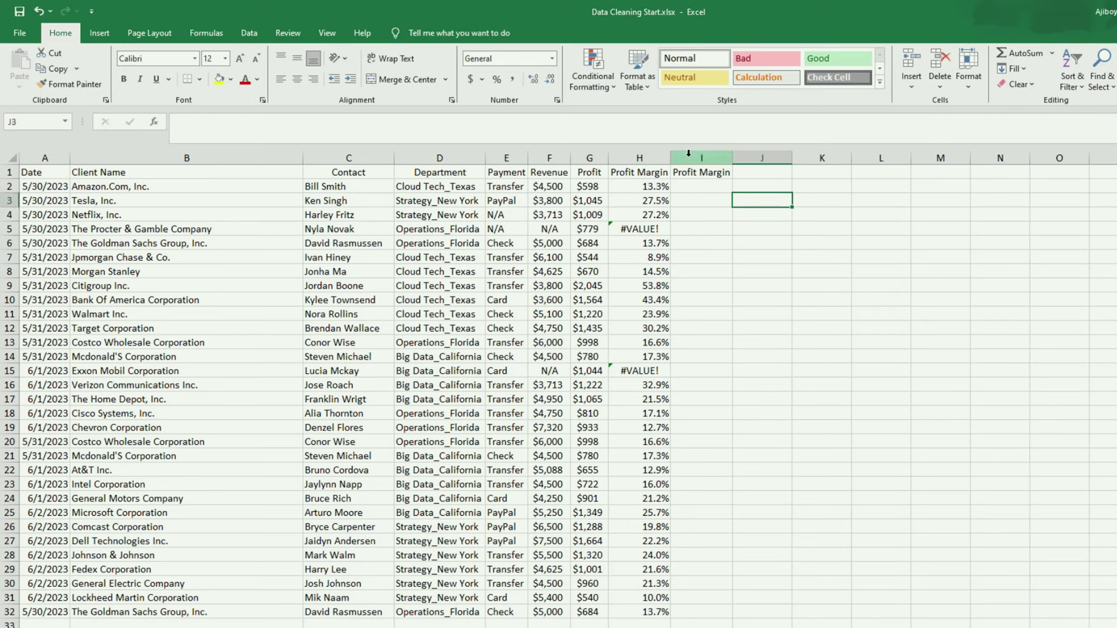
Step: Enter =IFERROR(H2,"") in I2 and fill the formula down to row 32
double_click(702, 187)
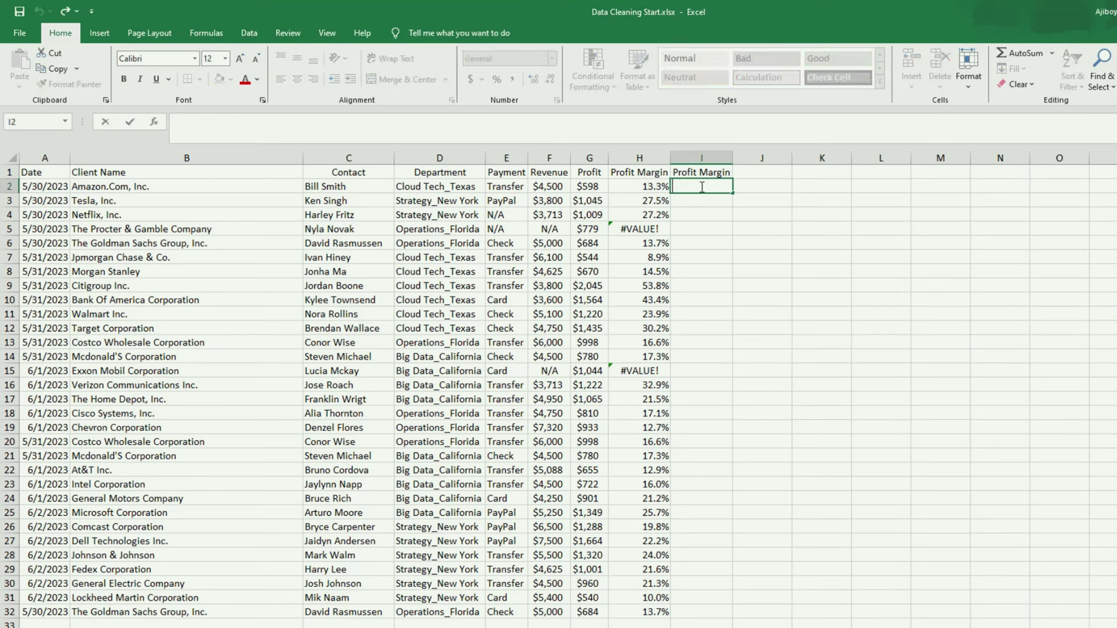
type("=IF")
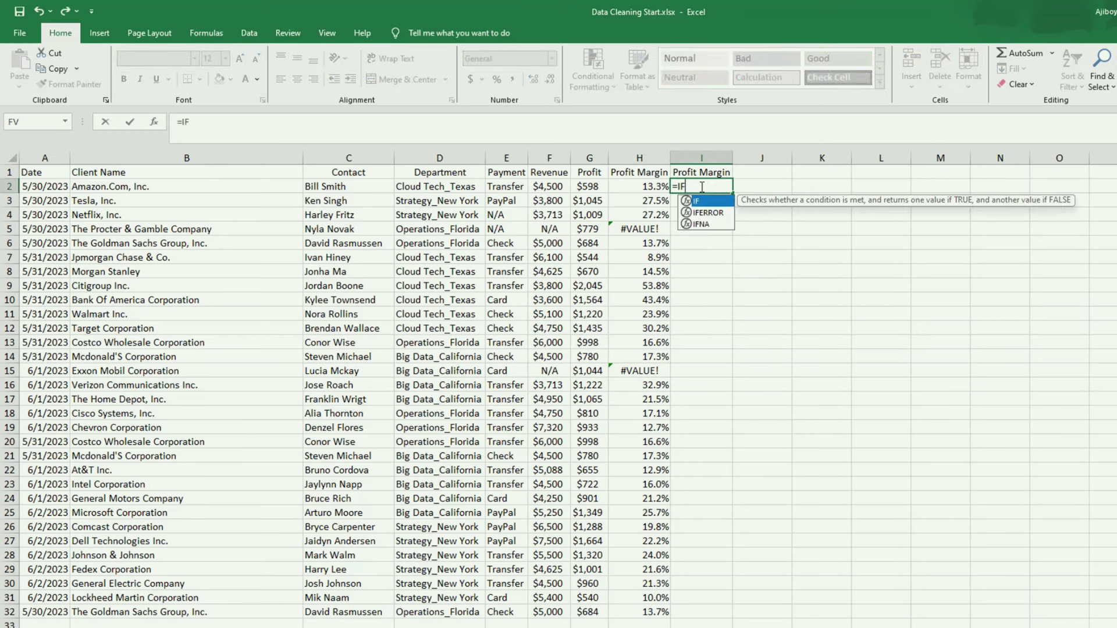
double_click(708, 212)
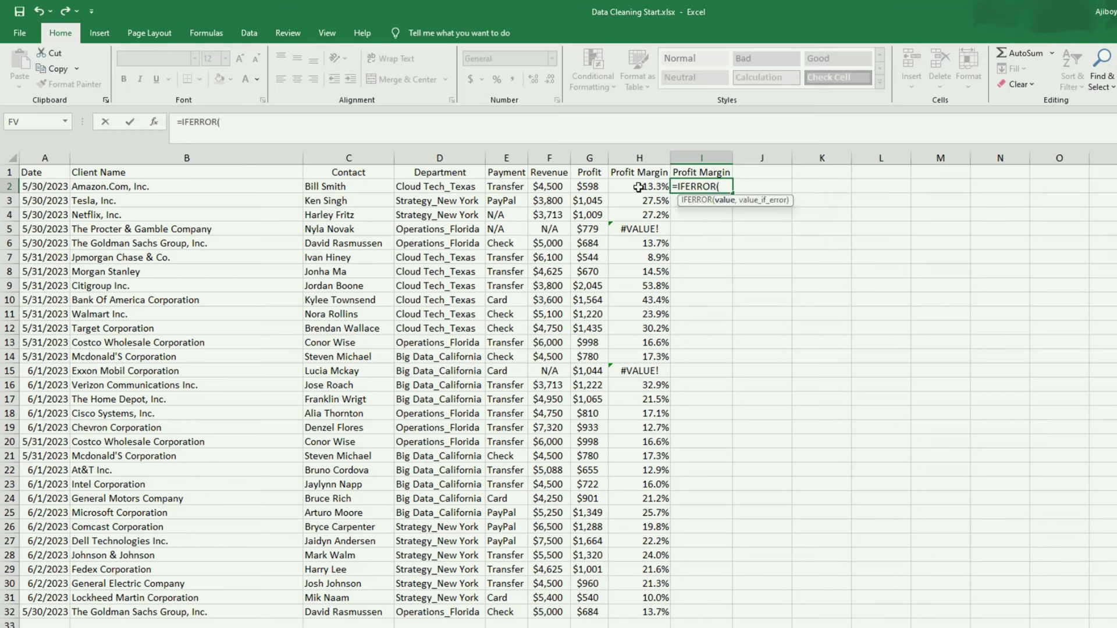
left_click(657, 188)
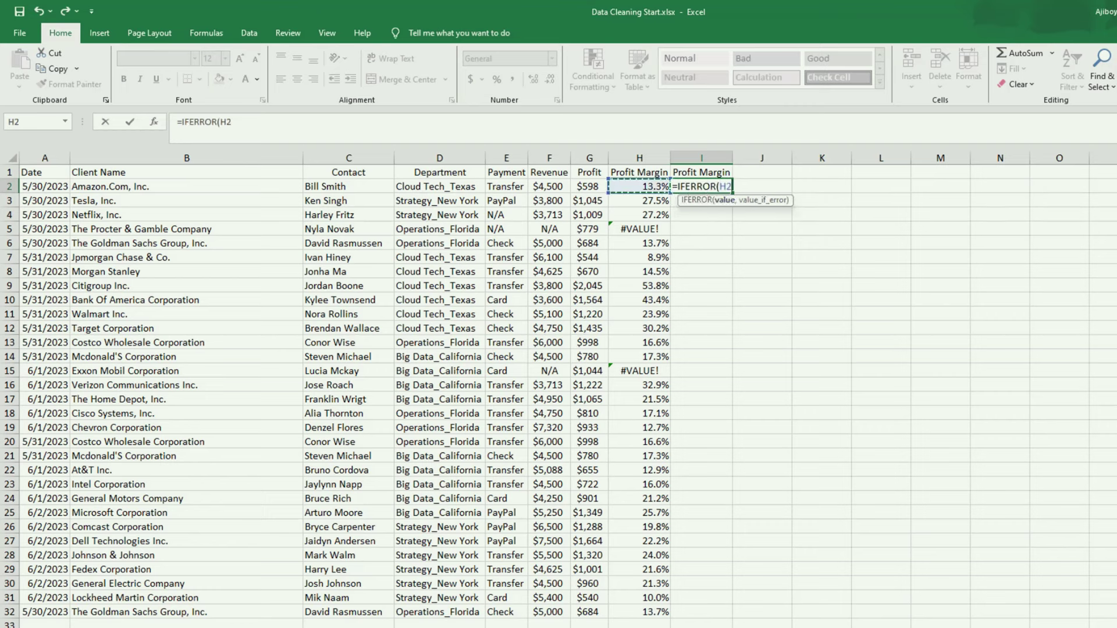
type(",\"")
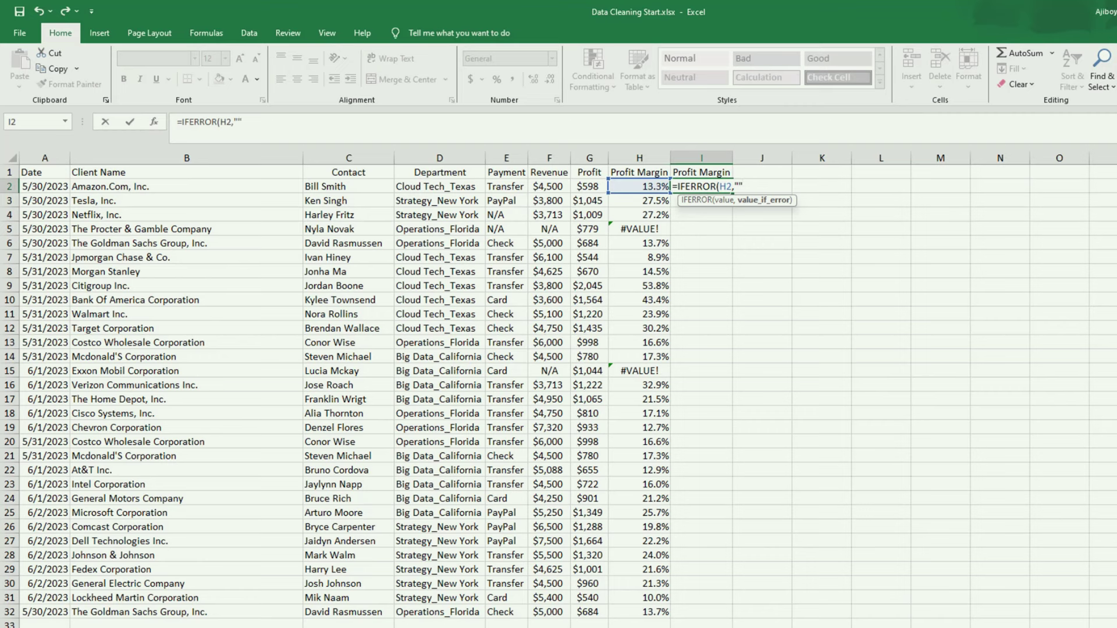
type(")")
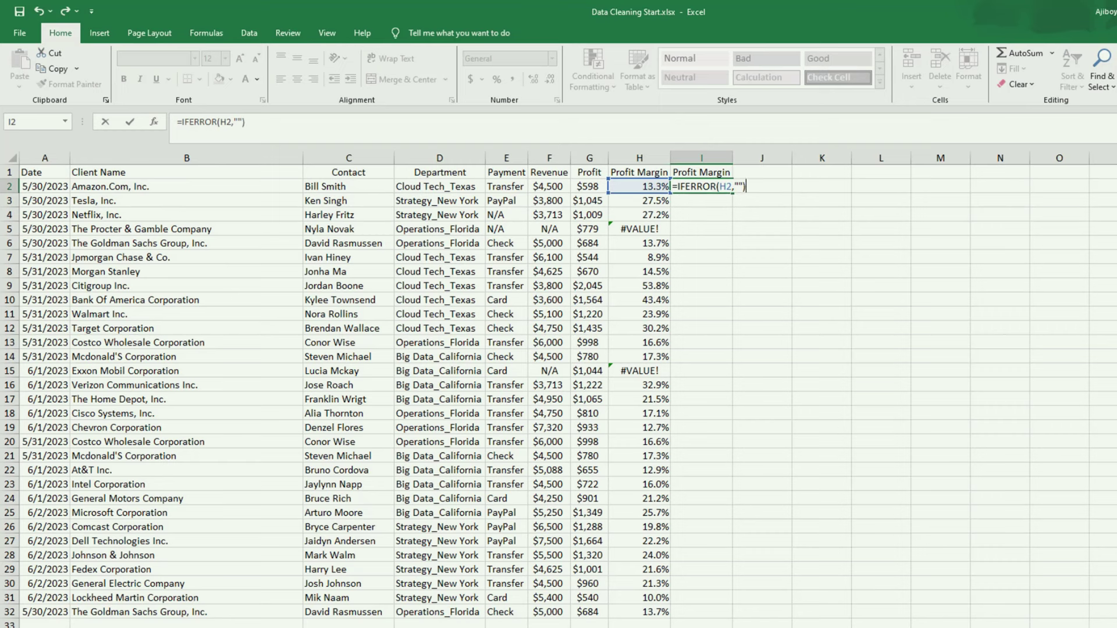
key("Return")
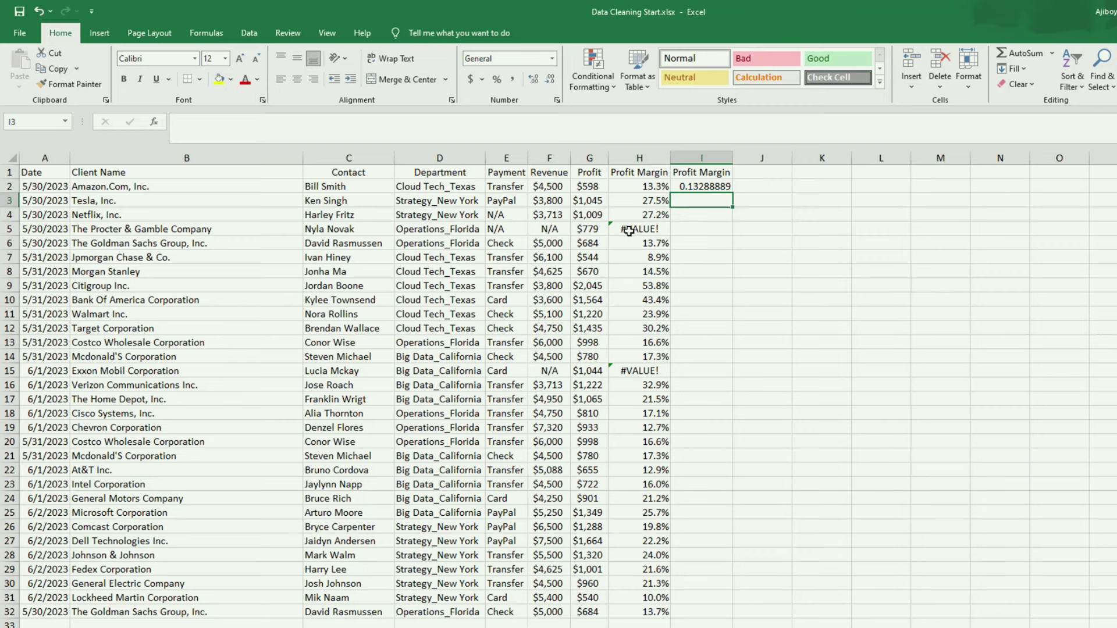
left_click(727, 186)
double_click(731, 192)
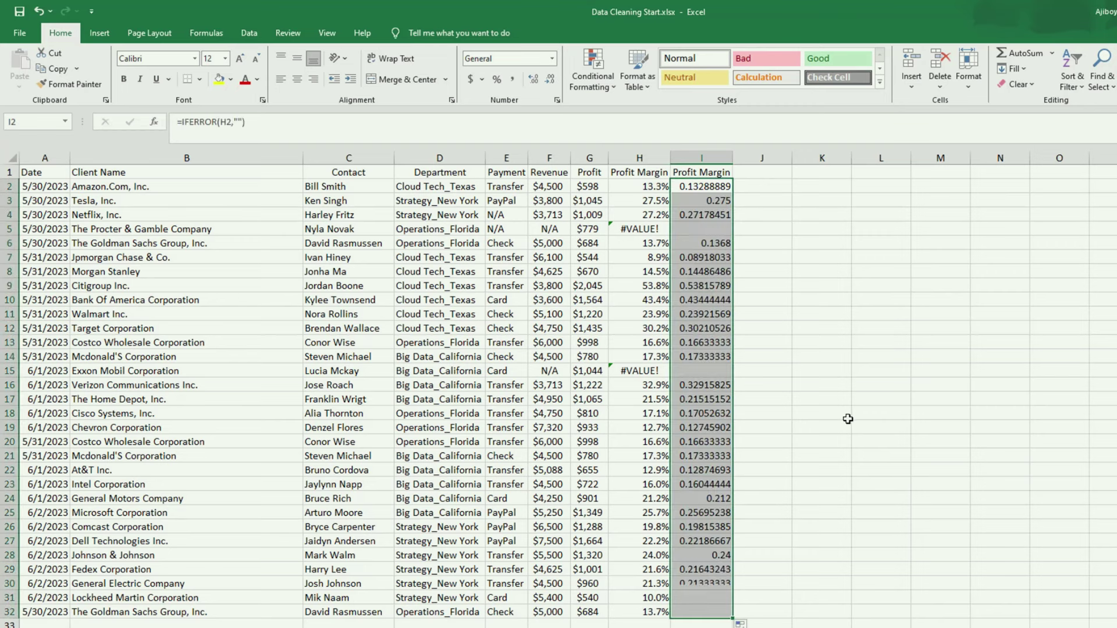
Step: Format the new Profit Margin column I as percentages with one decimal place
left_click(704, 156)
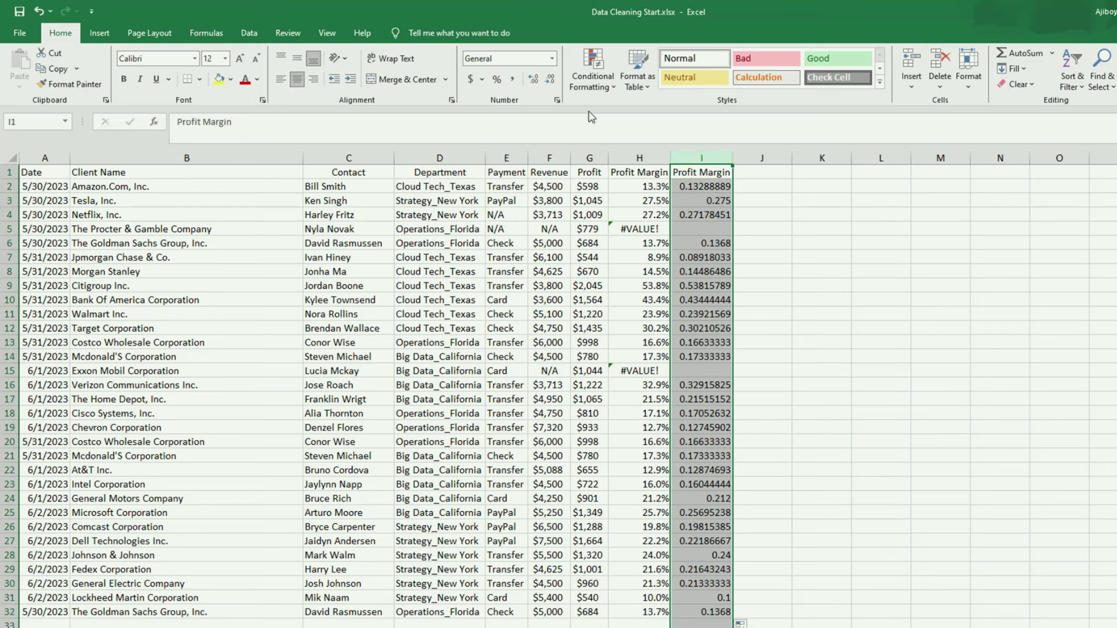
left_click(498, 79)
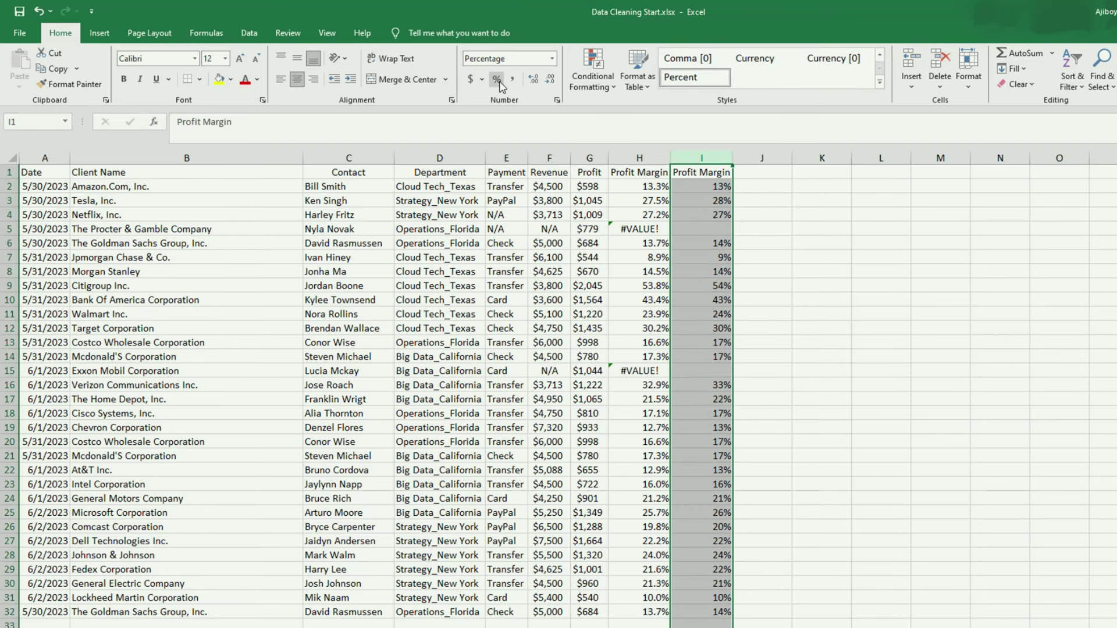
left_click(551, 82)
left_click(532, 80)
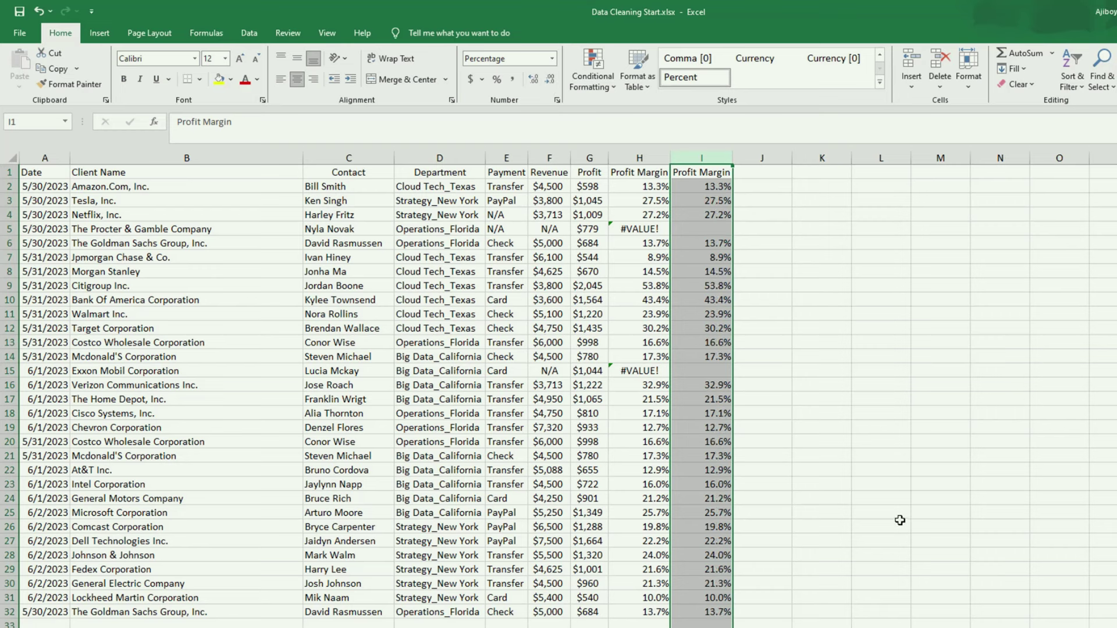
Step: Examine the IFERROR formula in cell I5 of the new Profit Margin column
double_click(702, 229)
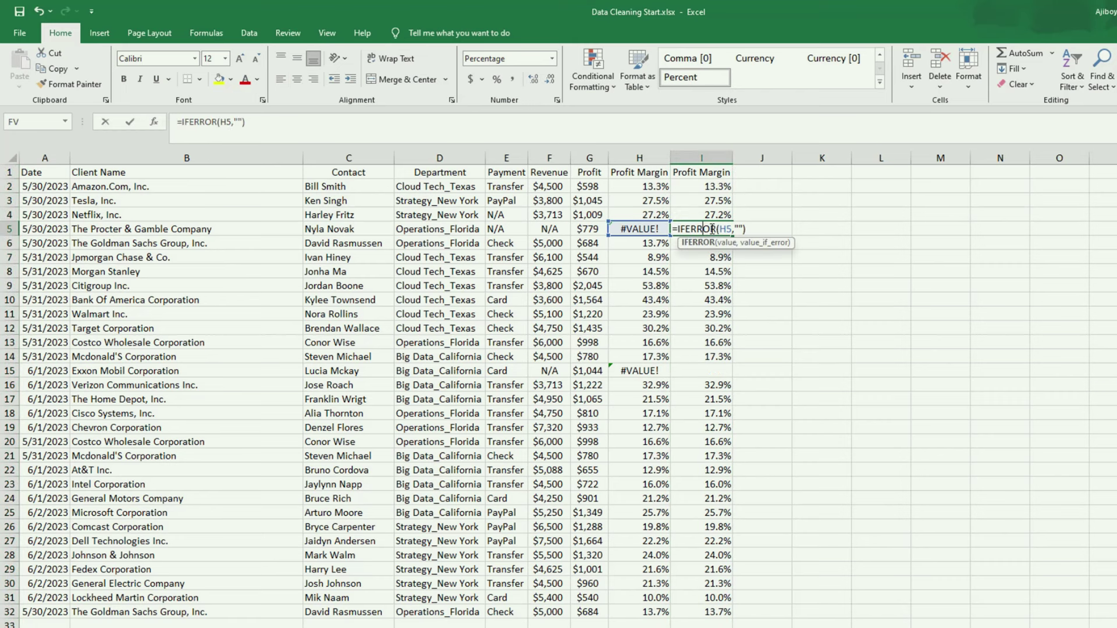
left_click(711, 158)
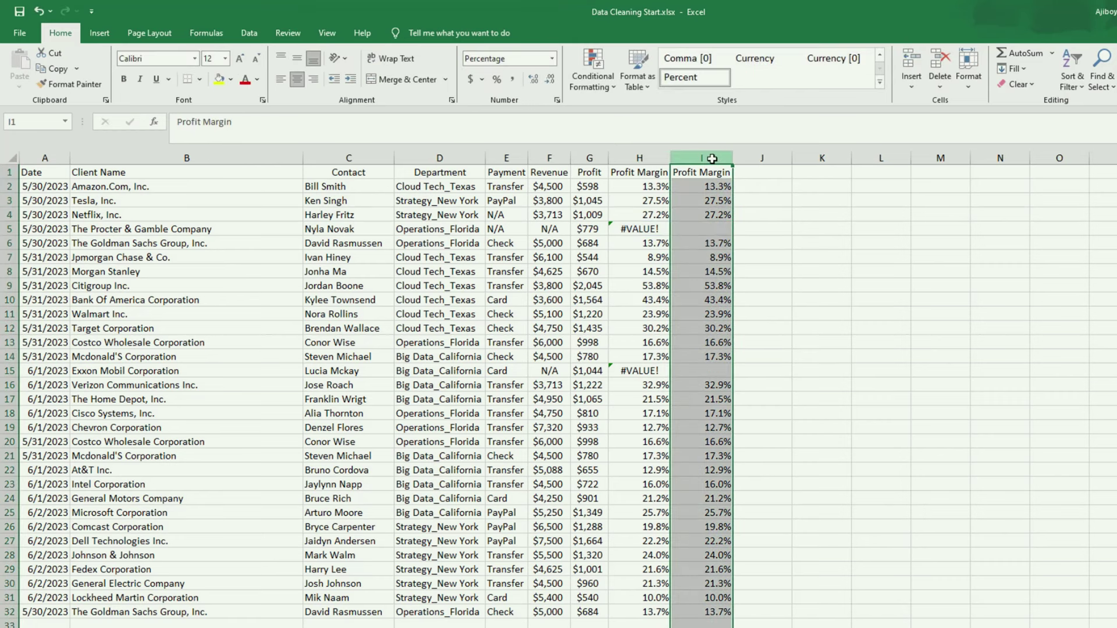
left_click(970, 511)
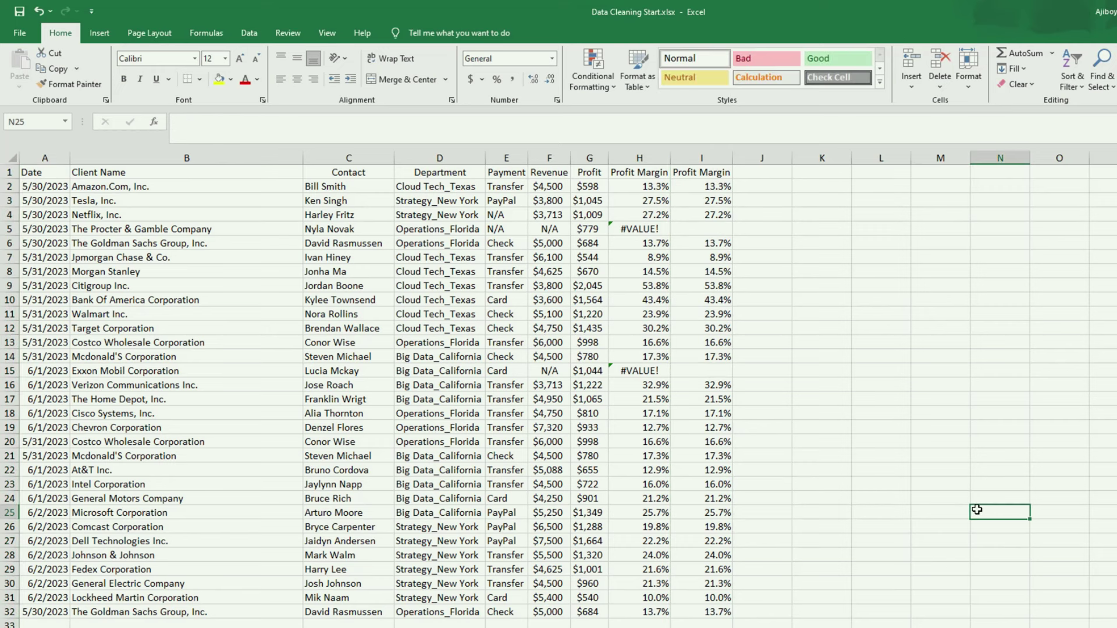
left_click(869, 513)
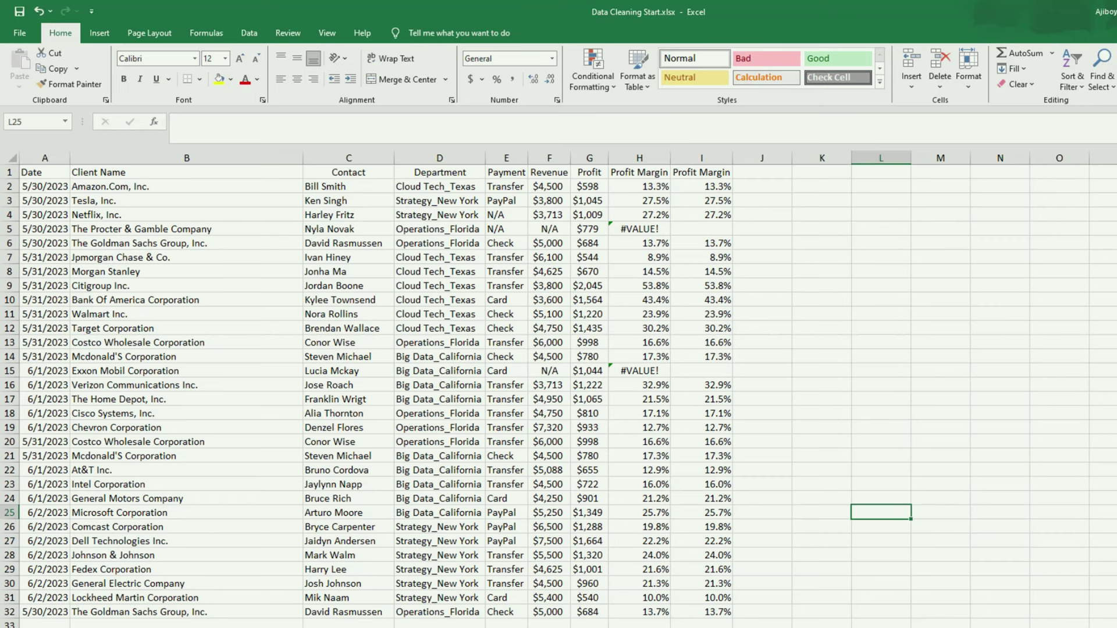
Step: Copy the IFERROR Profit Margin column I and paste it as values over column H
left_click(639, 158)
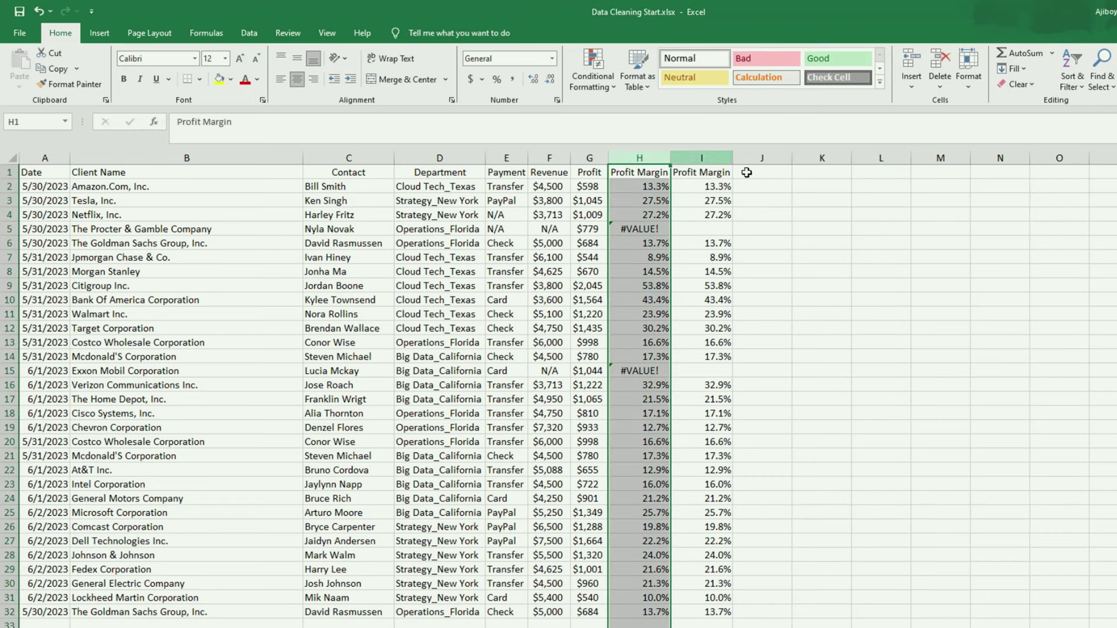
right_click(705, 159)
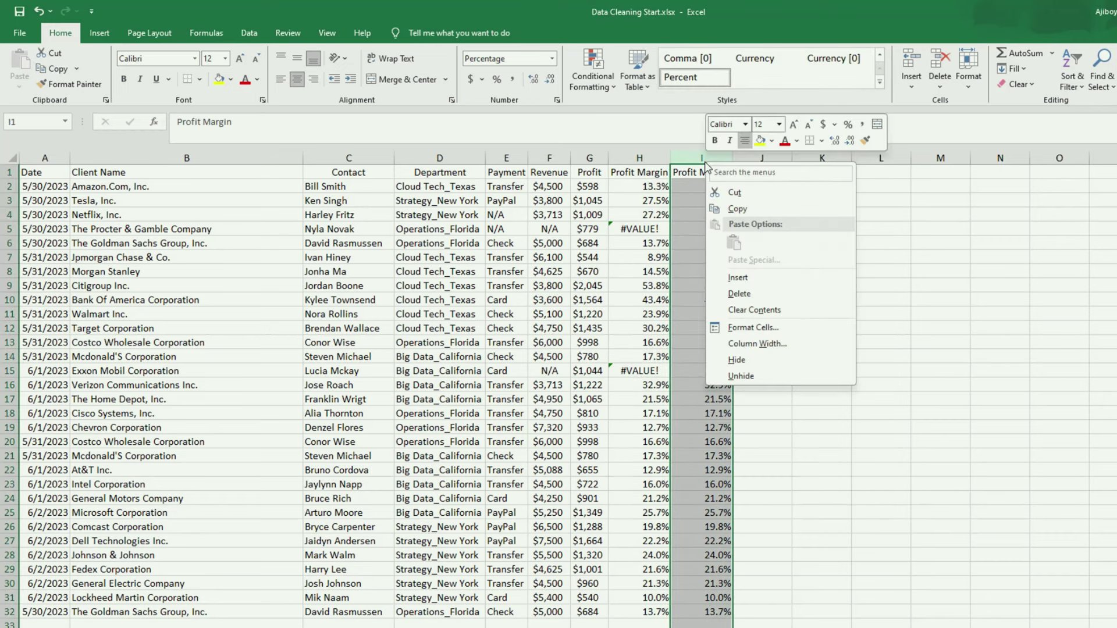
left_click(741, 212)
left_click(639, 159)
right_click(644, 166)
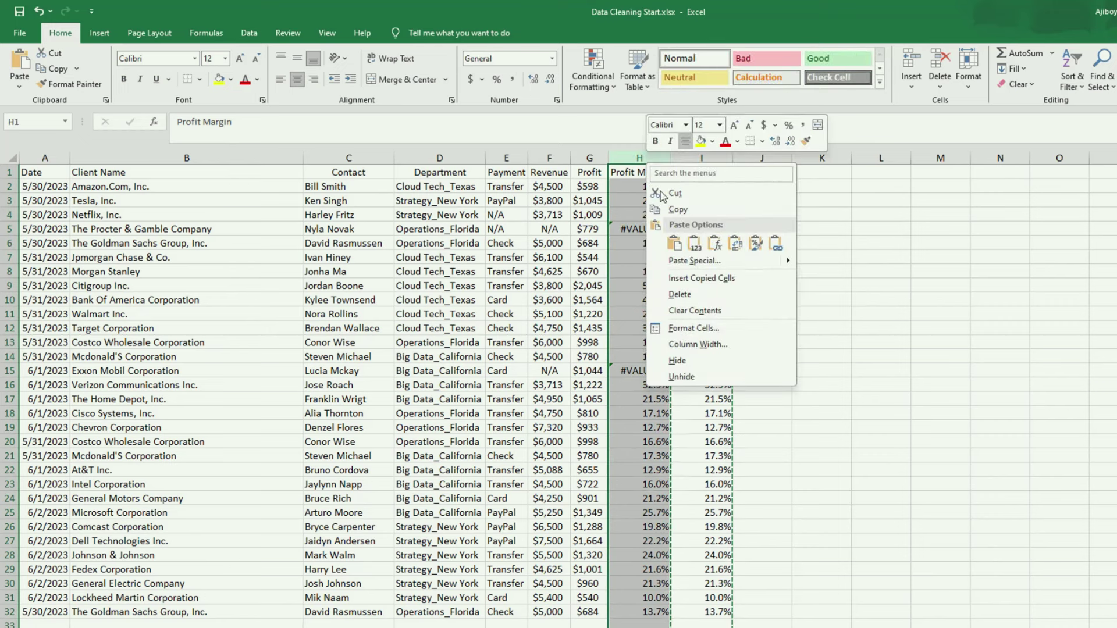
left_click(696, 245)
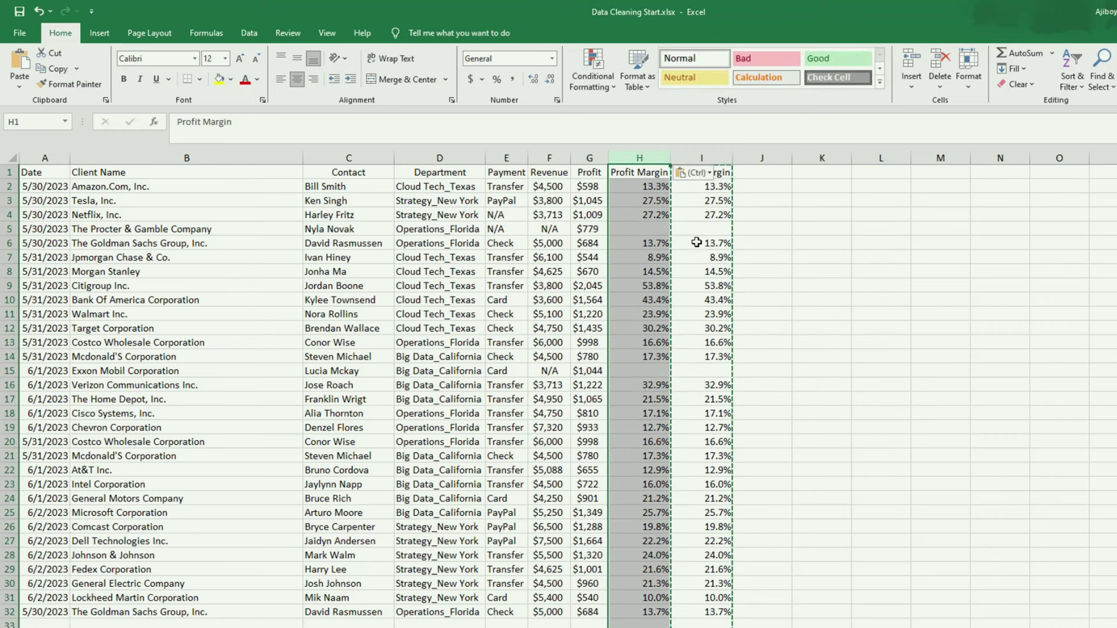
Step: Clear all contents of the helper column I
left_click(720, 156)
key("Delete")
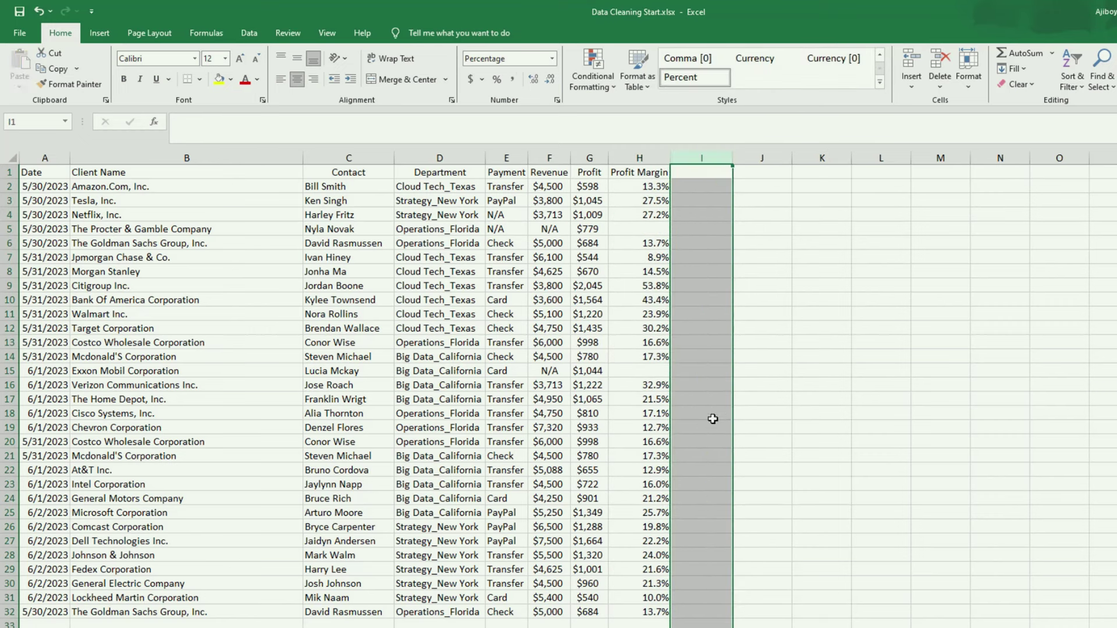
left_click(763, 423)
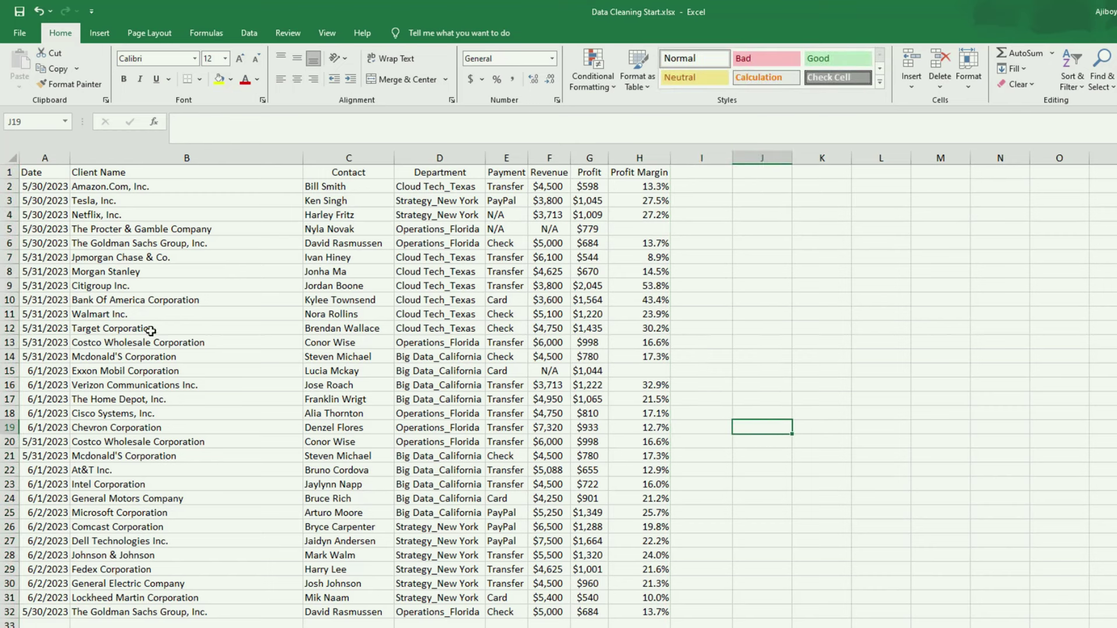
Step: Convert the range A1:H32 into a table, using the first row as headers
left_click_drag(35, 172, 646, 615)
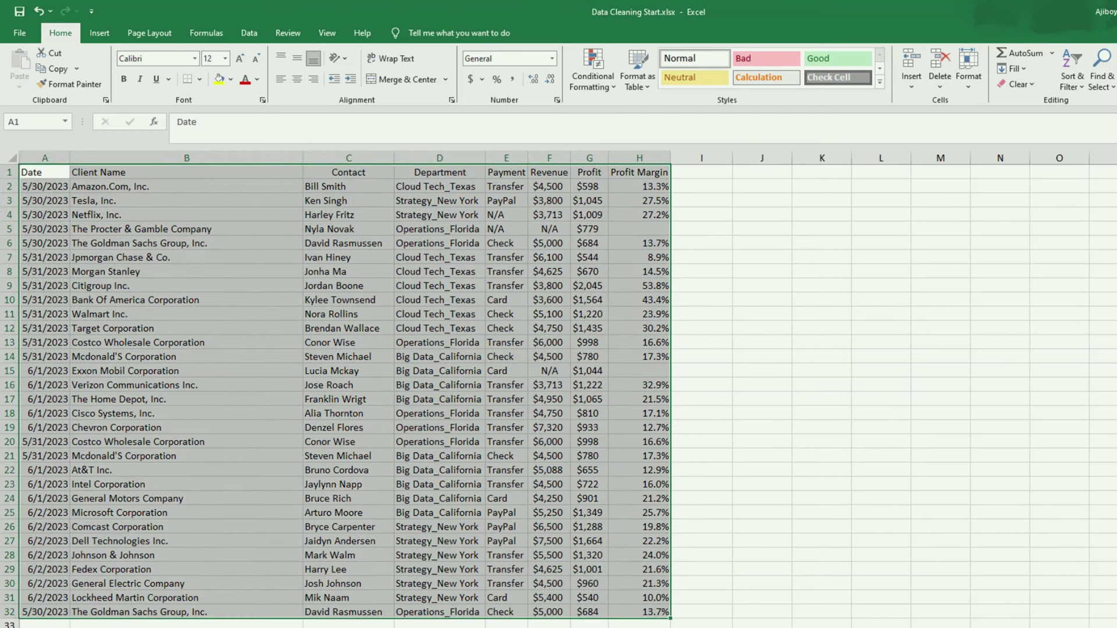
key("ctrl+t")
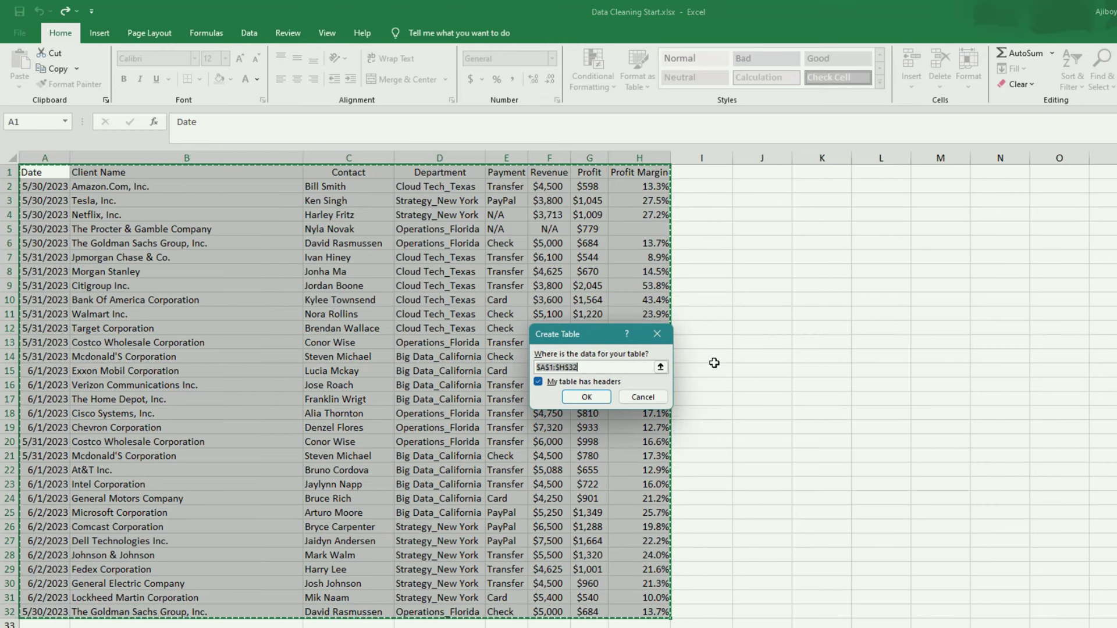
left_click(658, 336)
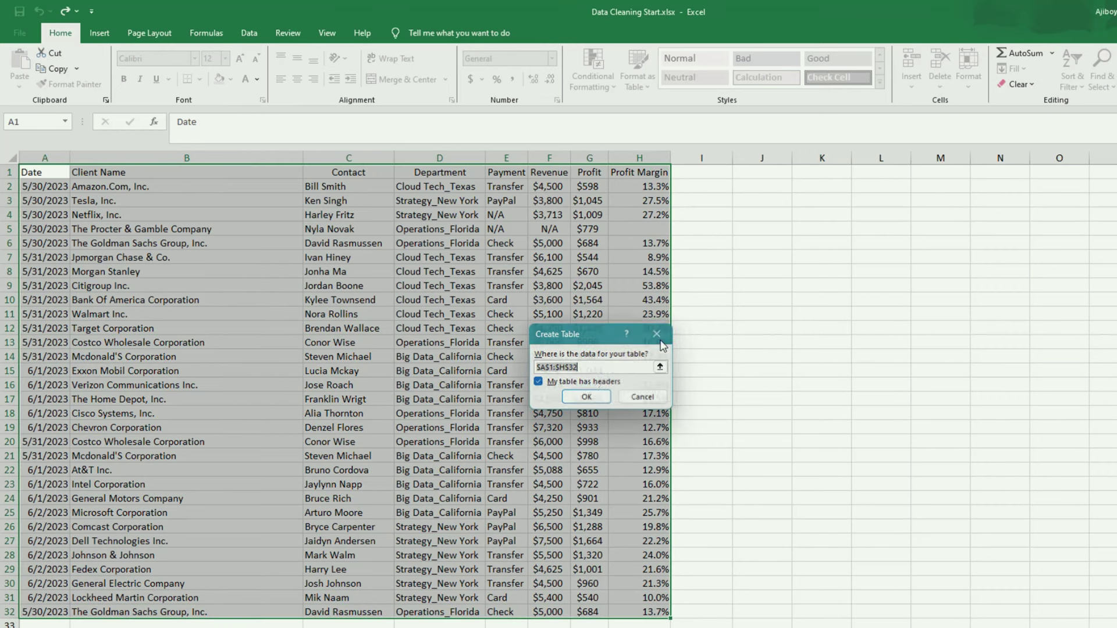
left_click(99, 33)
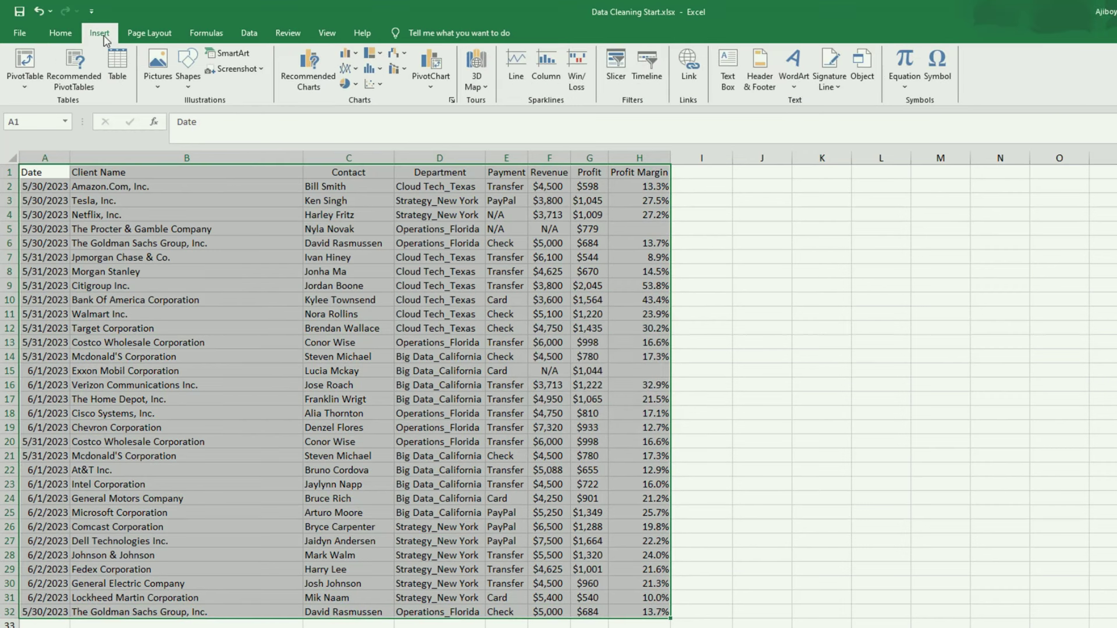
left_click(117, 72)
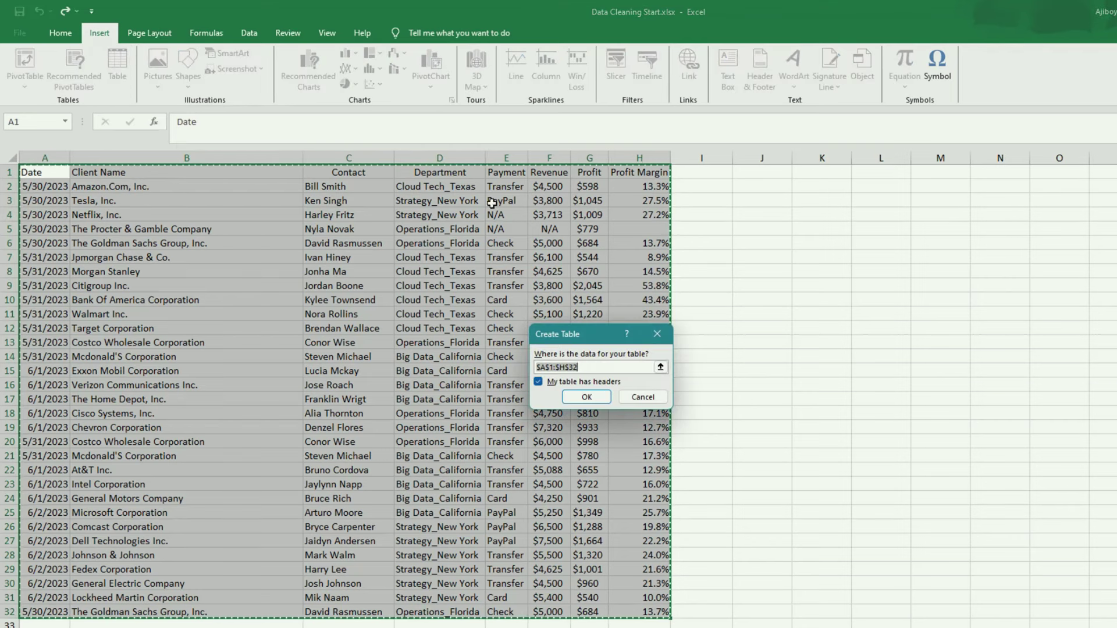
left_click(565, 398)
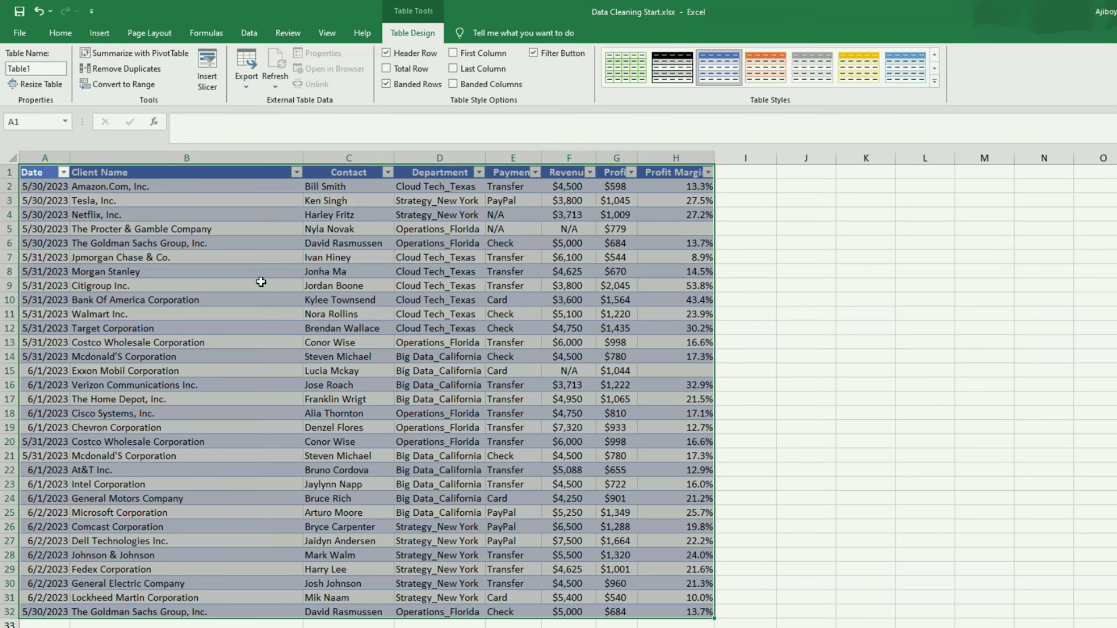
Step: Try out other table styles, including orange and light blue, and return the table to the dark blue banded style
left_click(762, 77)
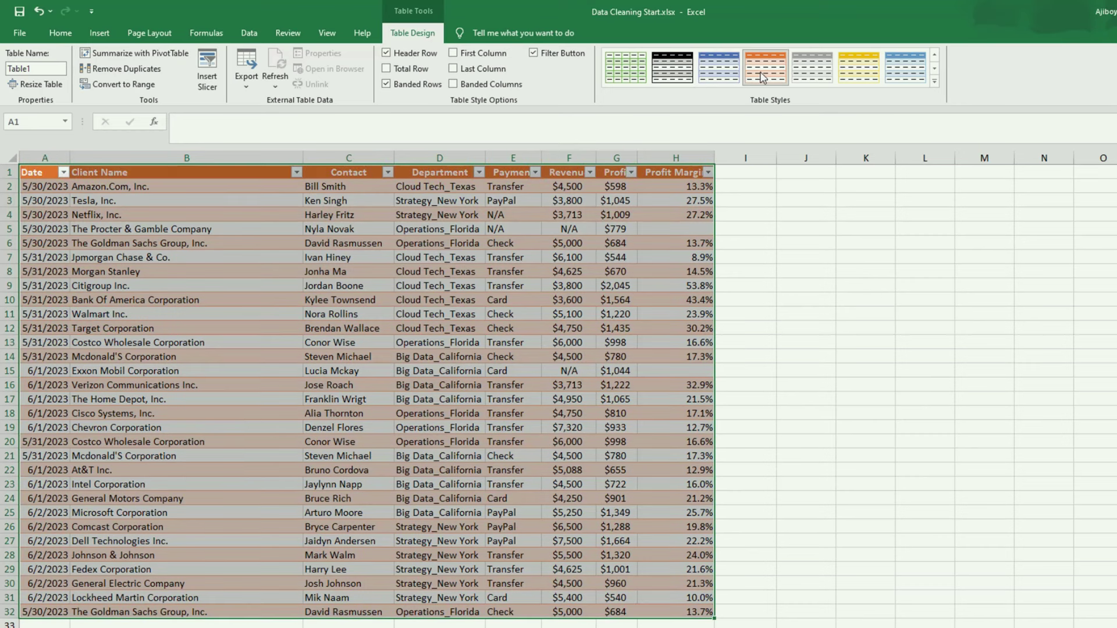
left_click(847, 72)
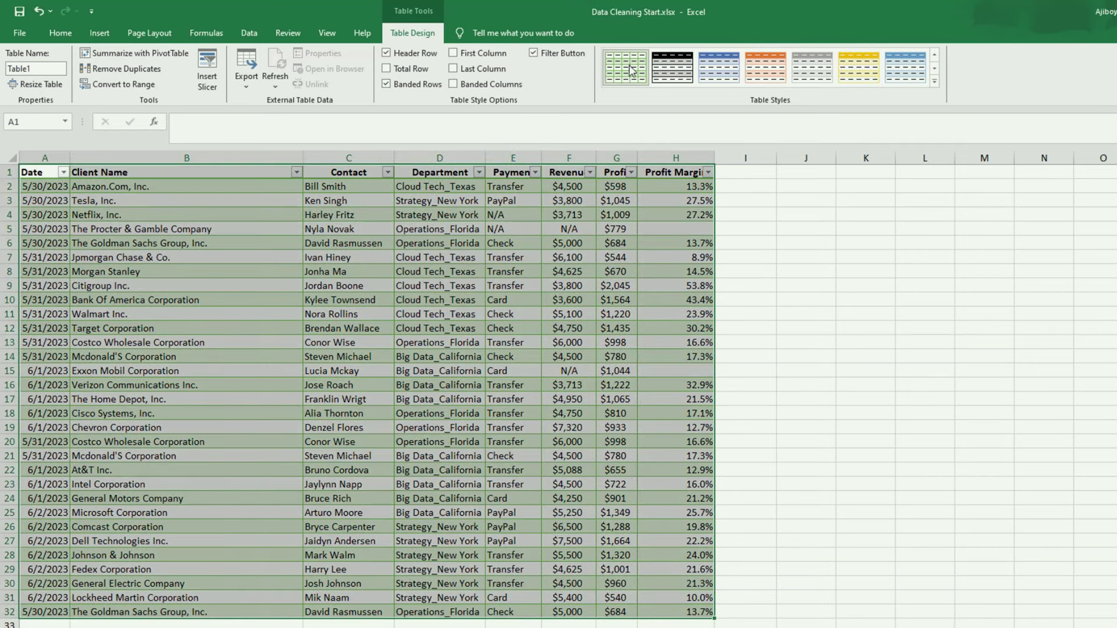
left_click(719, 67)
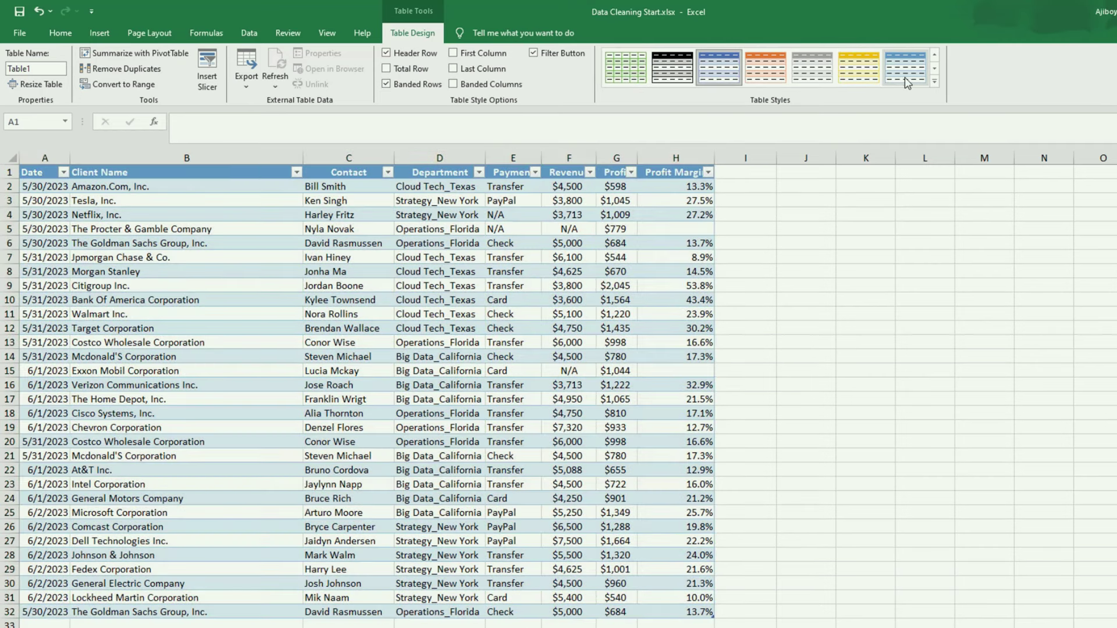
left_click(906, 83)
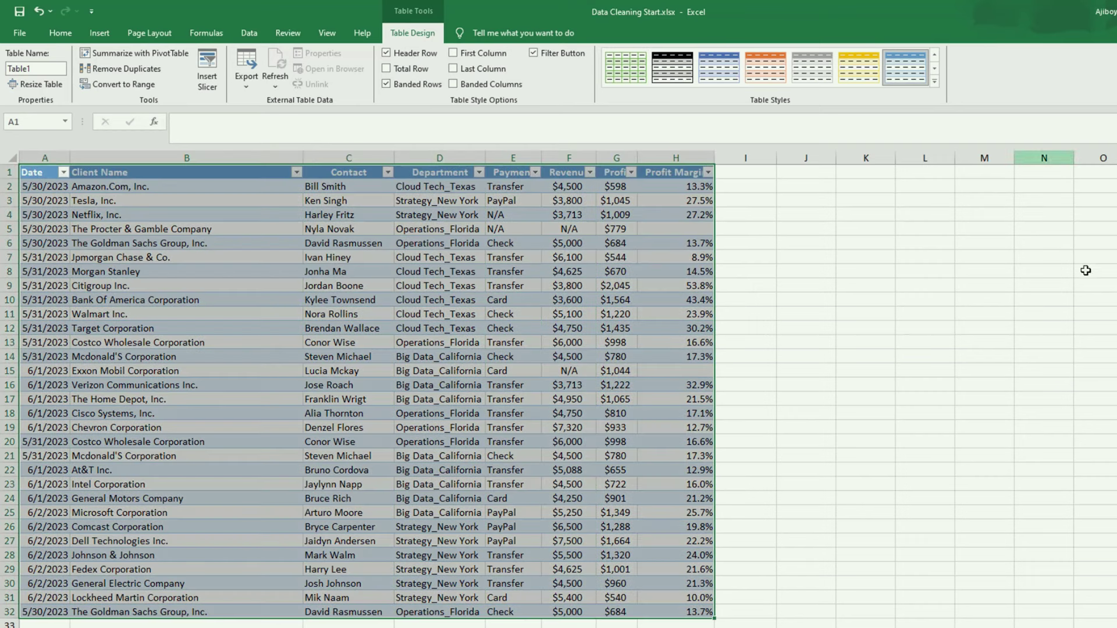
left_click(713, 71)
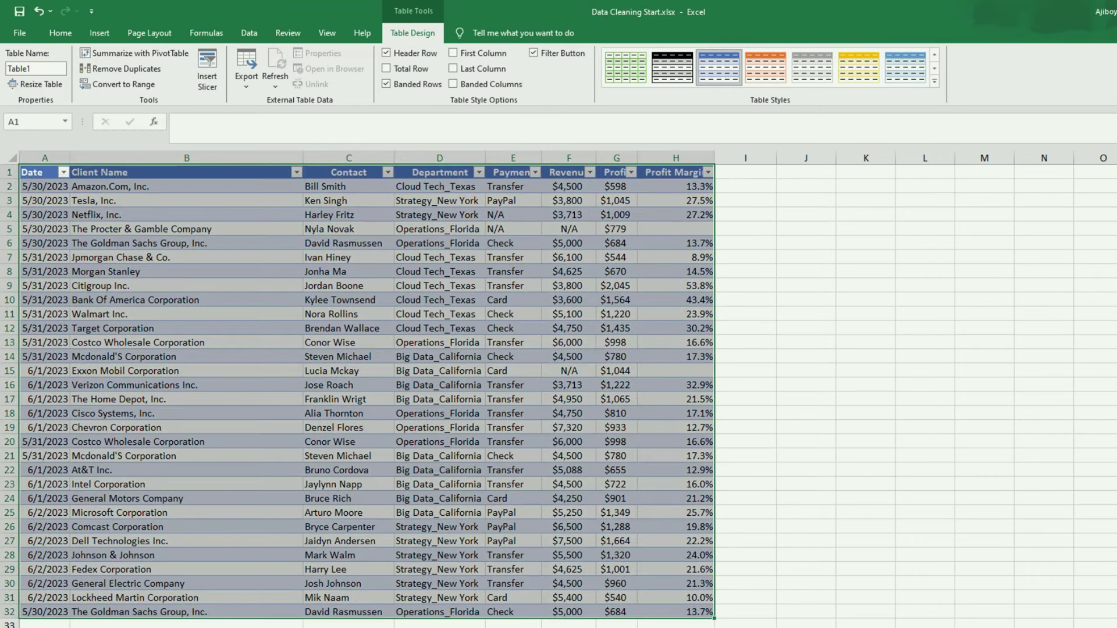
left_click(960, 400)
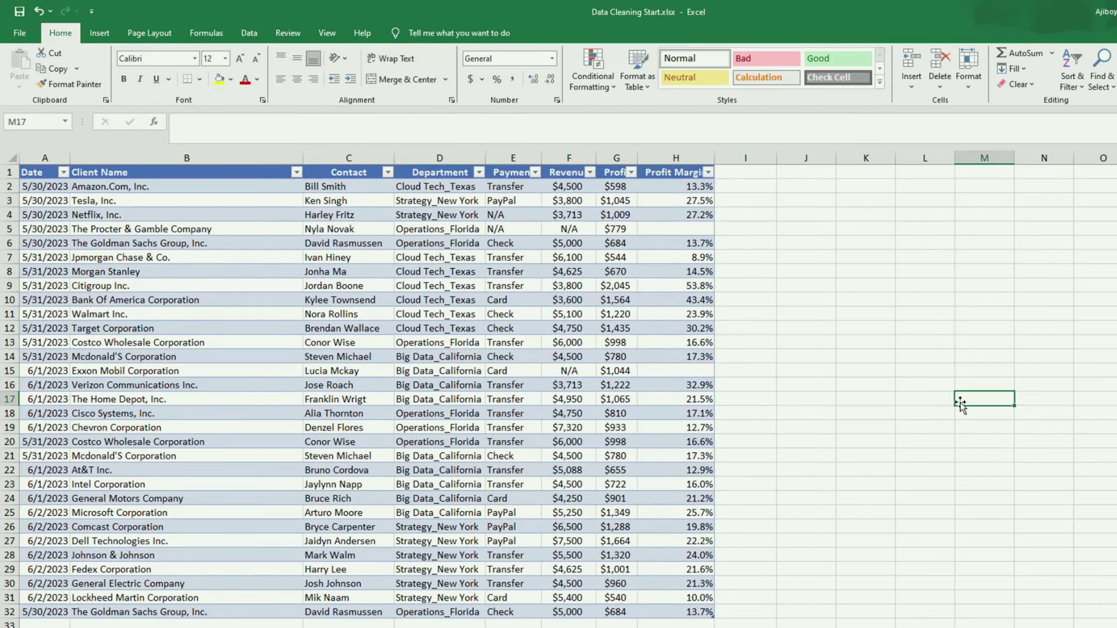